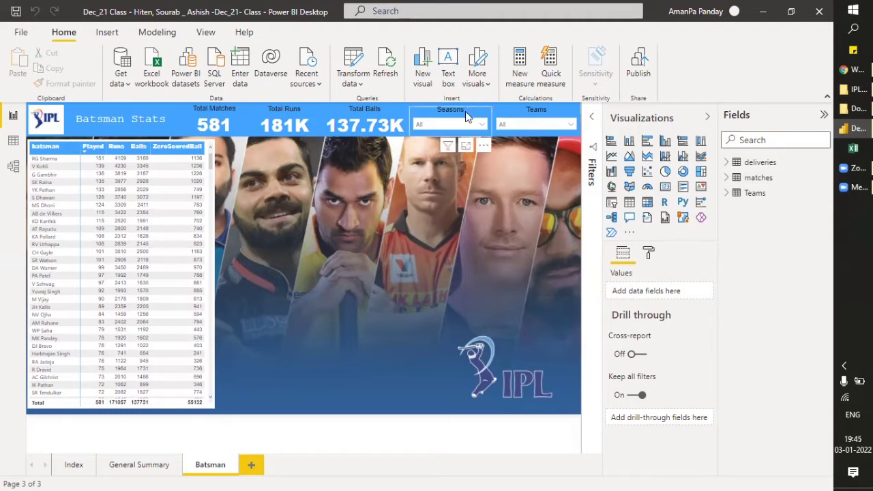
Check the Teams slicer on the Batsman page by filtering to Kings XI Punjab and clearing the selection
click(505, 119)
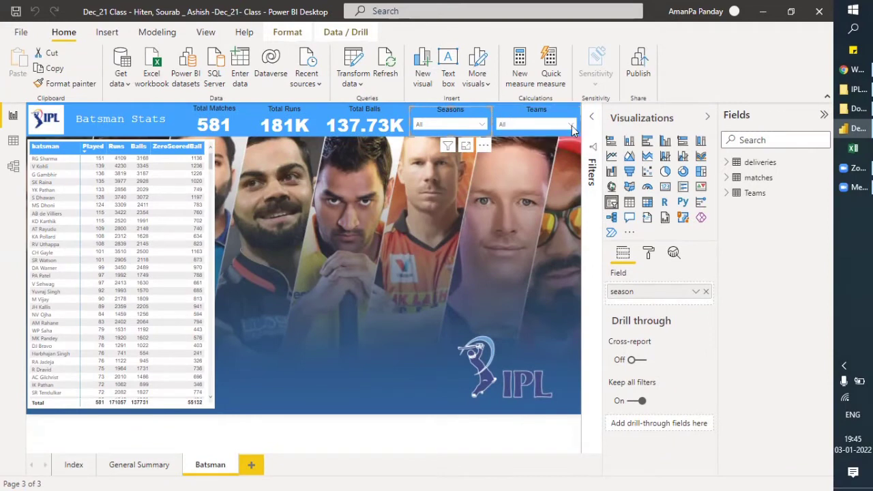
click(571, 128)
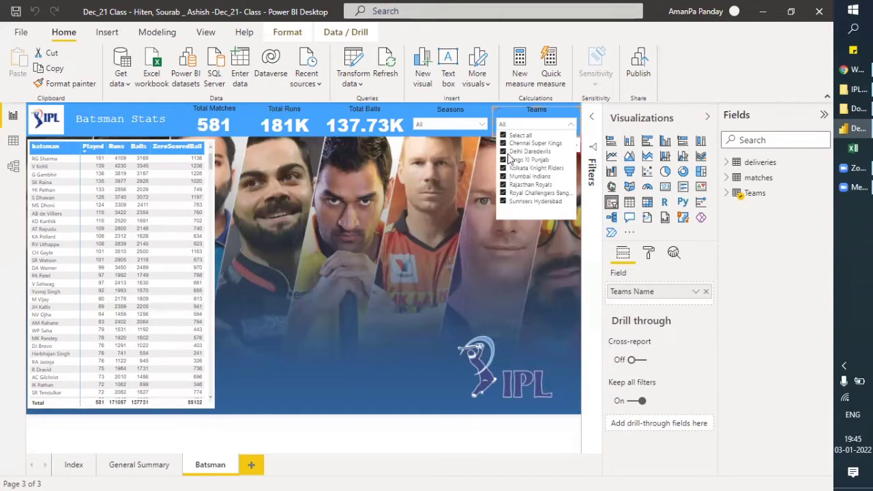
click(506, 136)
click(503, 161)
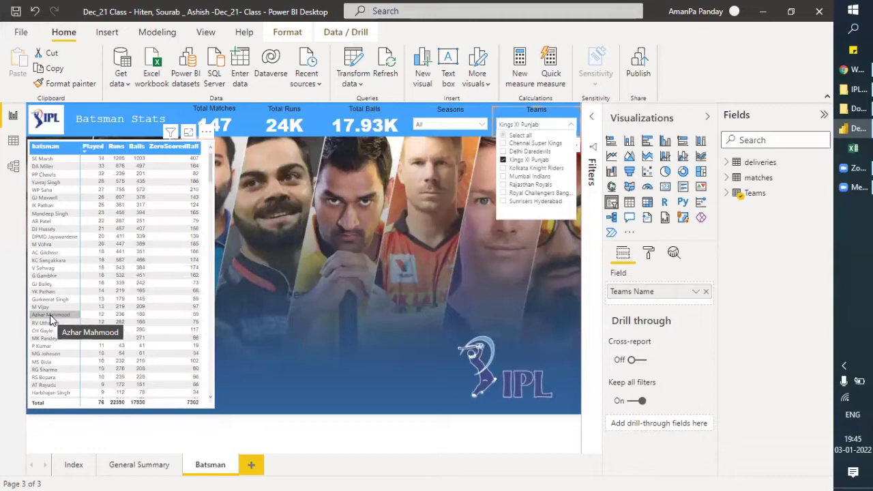
click(504, 161)
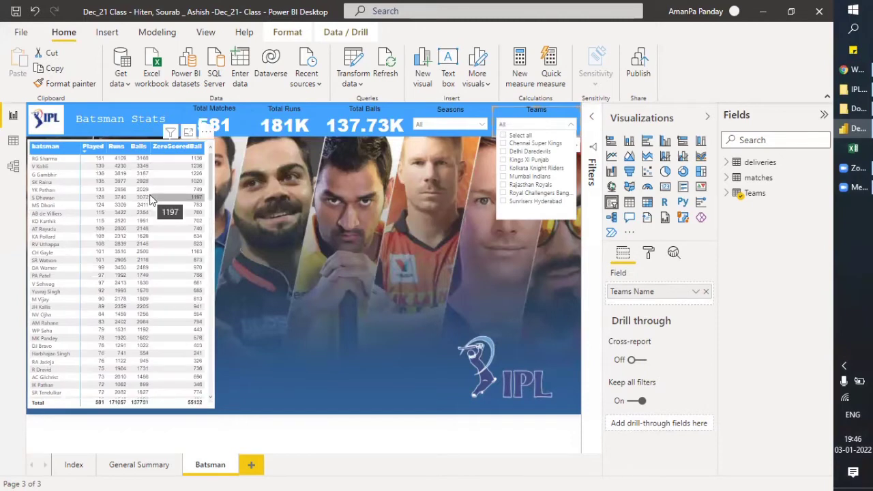
click(418, 200)
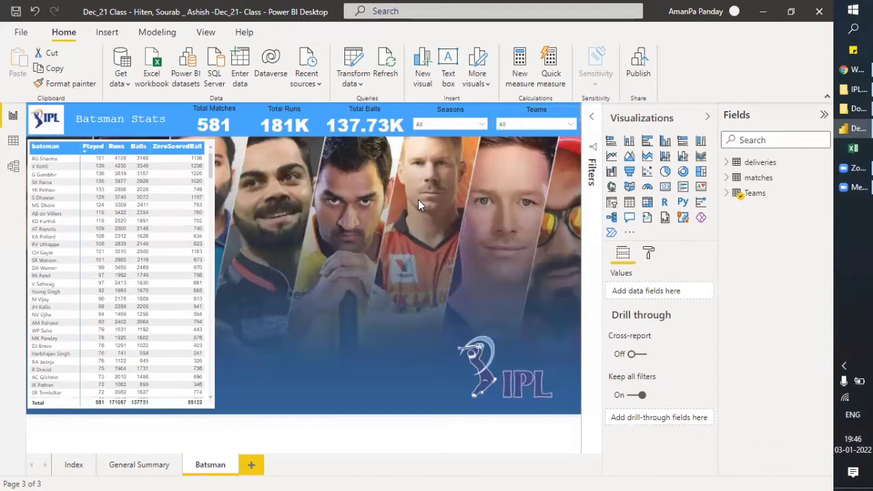
On the General Summary page, set the Teams slicer's interaction with the Toss-Winners matrix to None and leave interaction editing
click(127, 467)
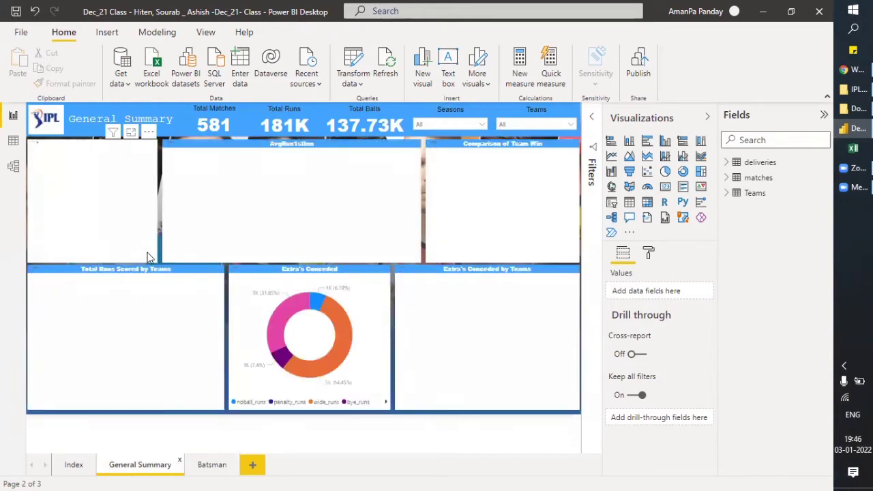
click(515, 115)
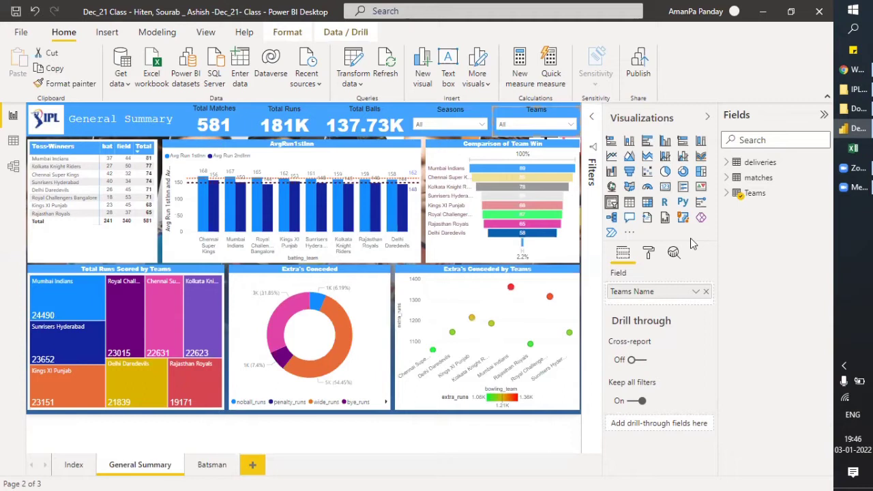
click(287, 32)
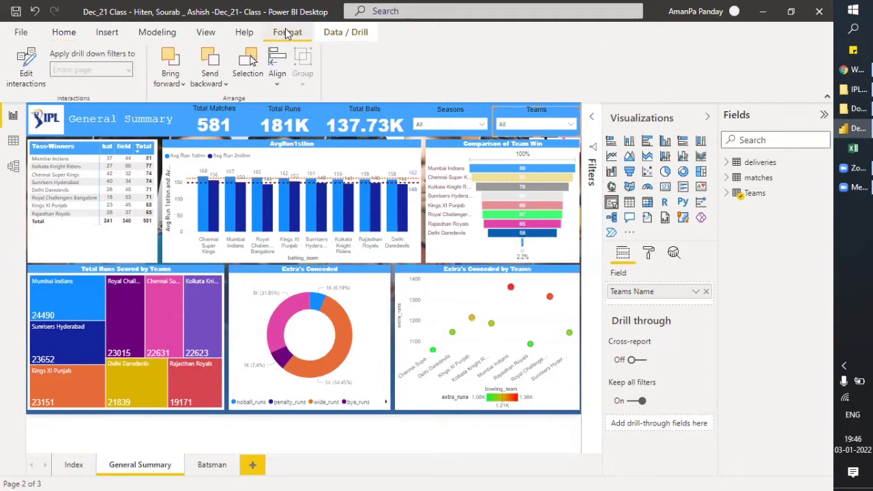
click(39, 79)
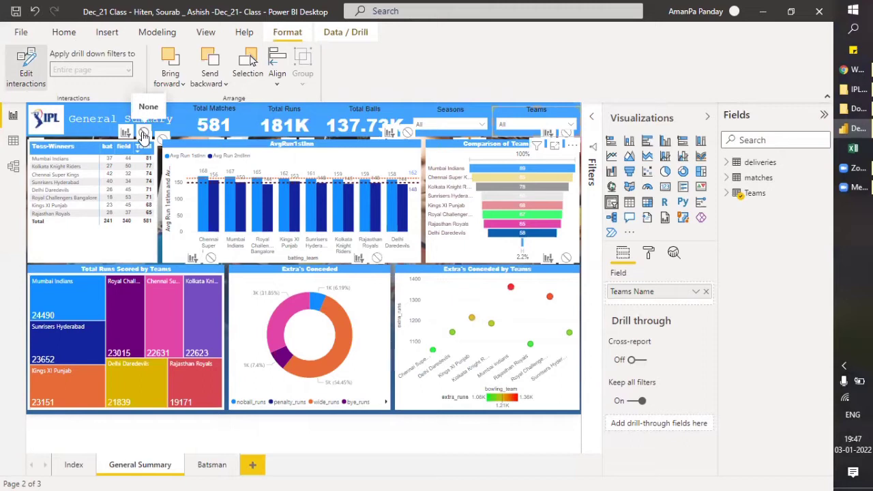
click(27, 72)
click(145, 133)
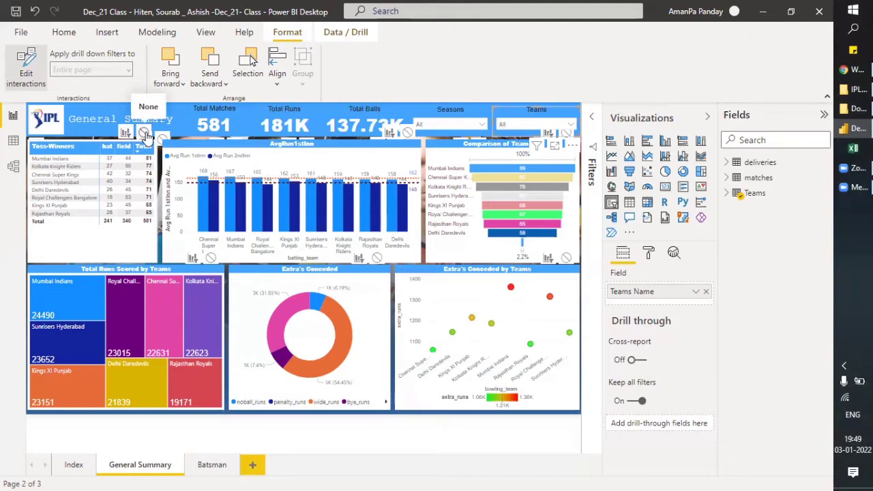
click(145, 133)
click(95, 241)
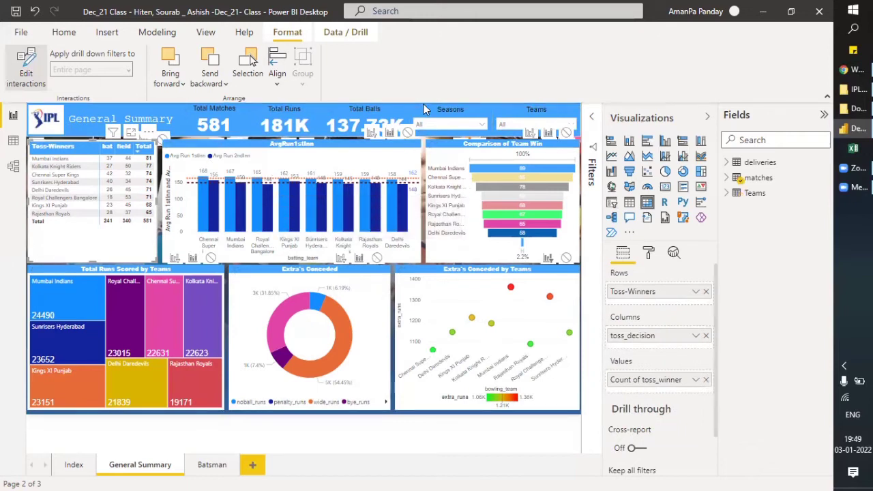
click(25, 60)
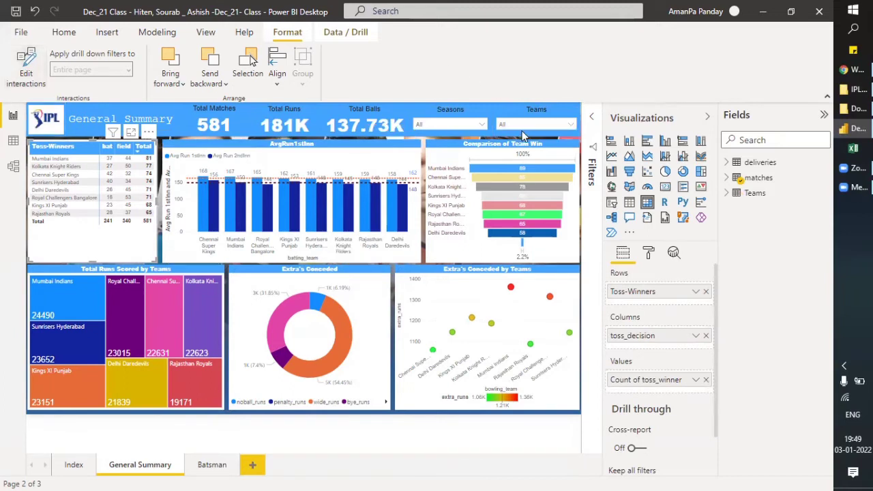
Test the Teams slicer on the General Summary page with Delhi Daredevils and Rajasthan Royals, and clear the selection
click(570, 125)
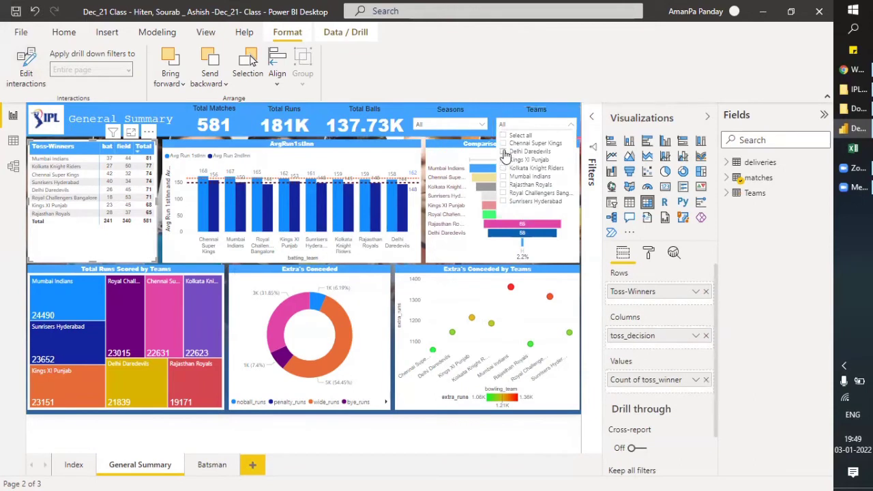
click(505, 153)
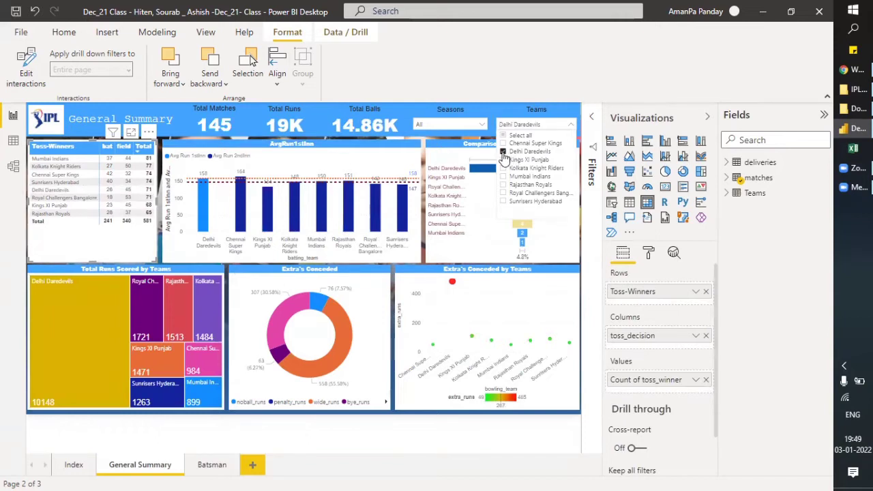
click(505, 189)
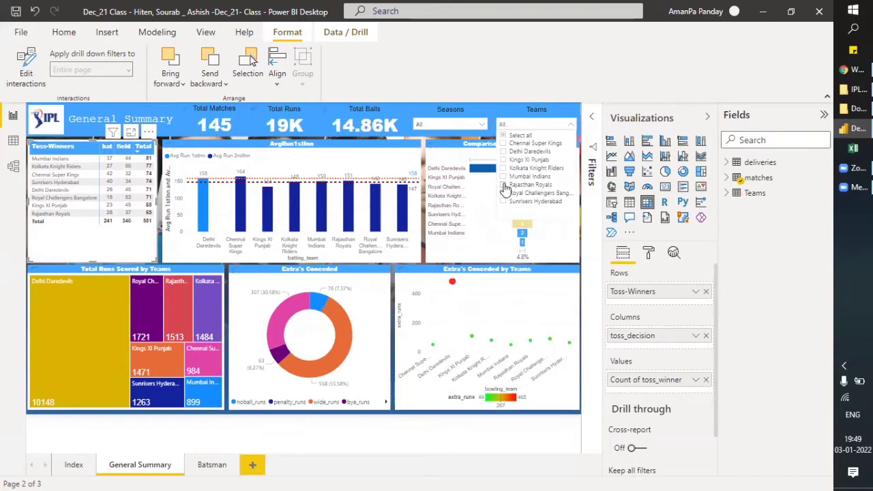
click(505, 189)
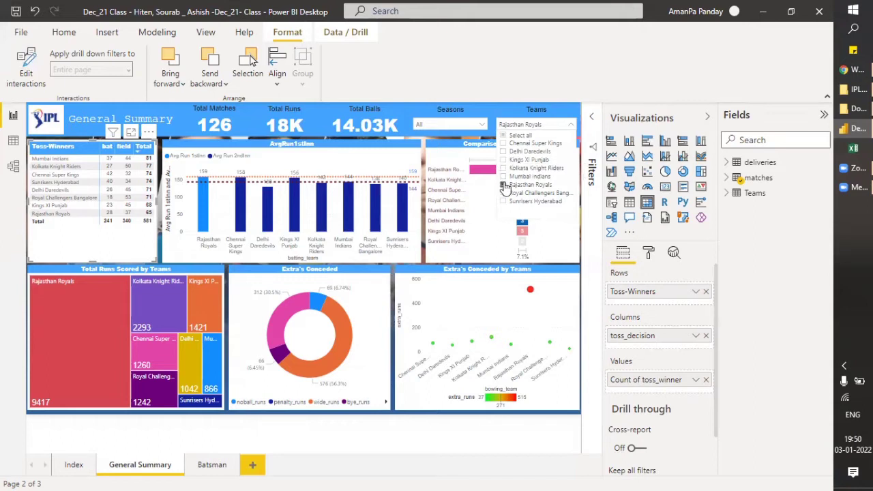
click(504, 186)
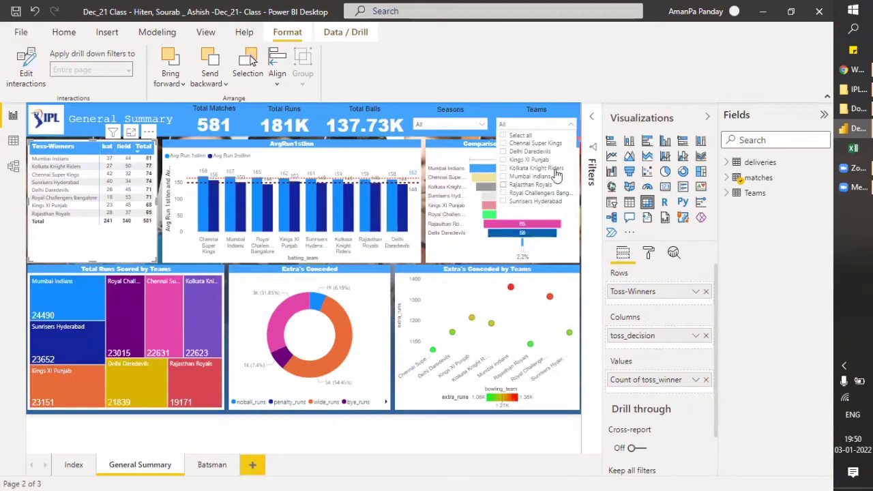
click(571, 125)
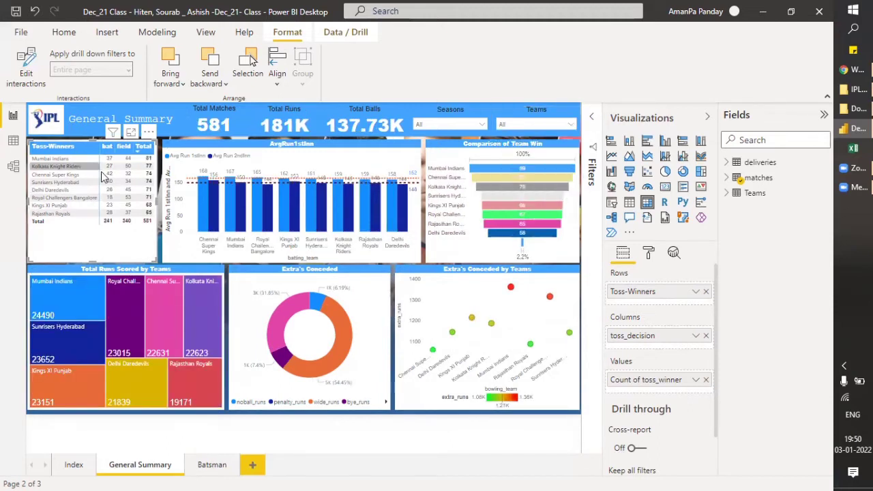
Compare the Batsman and General Summary pages and review the Teams slicer's interactions with the General Summary visuals
click(208, 465)
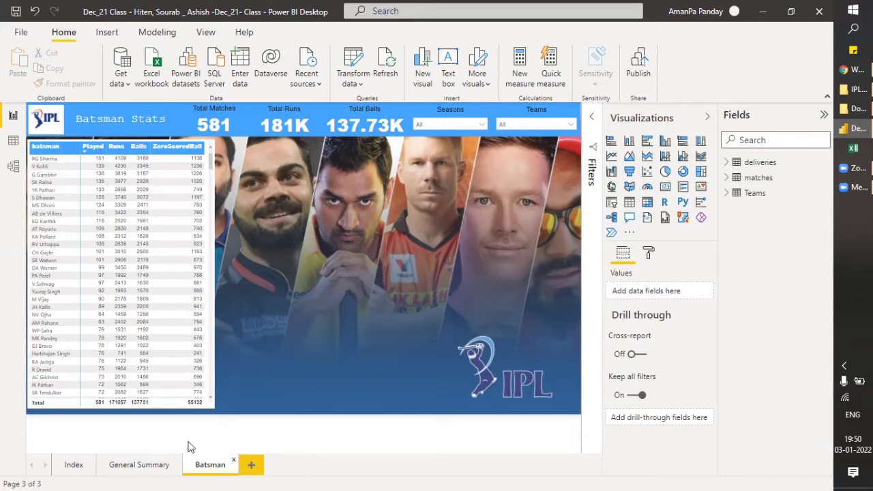
click(153, 465)
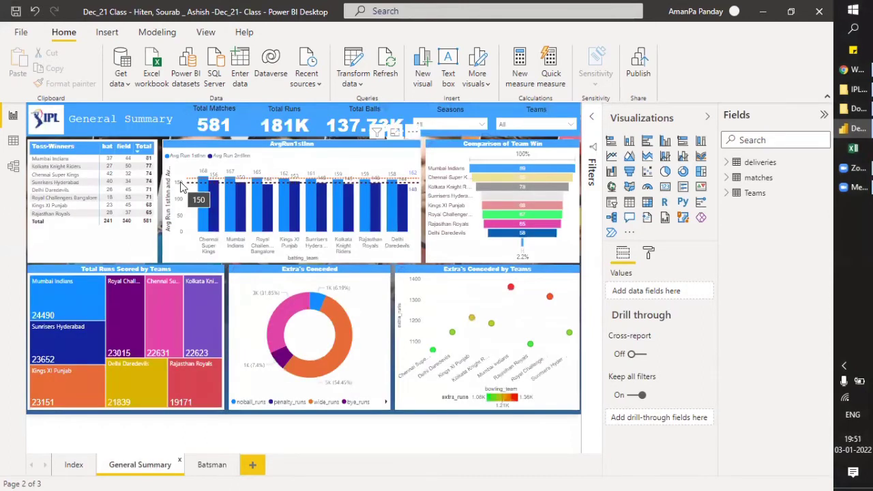
click(513, 118)
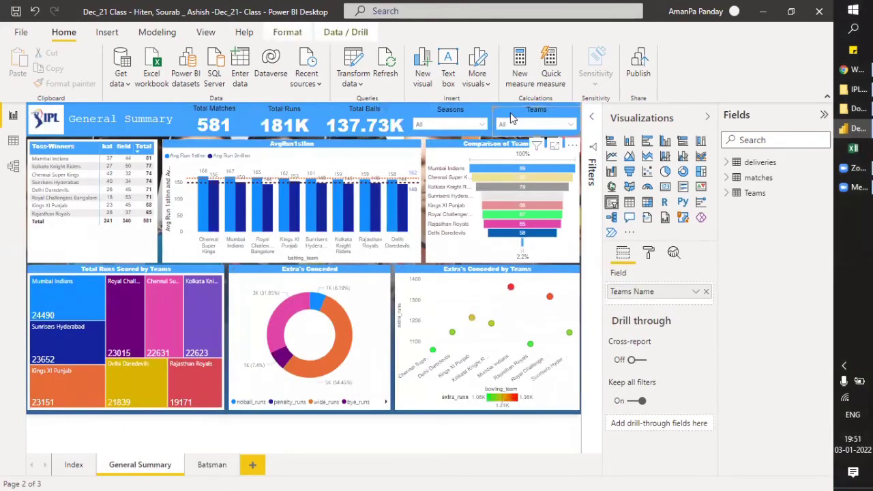
click(287, 32)
click(27, 62)
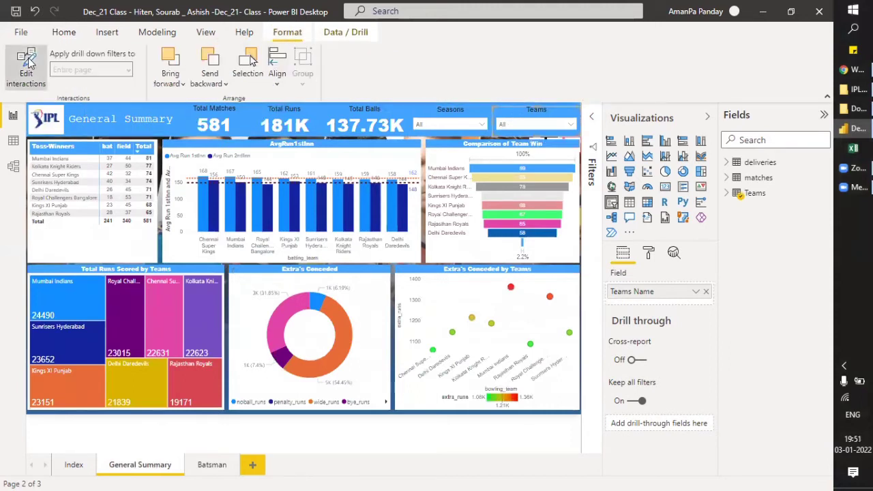
click(29, 61)
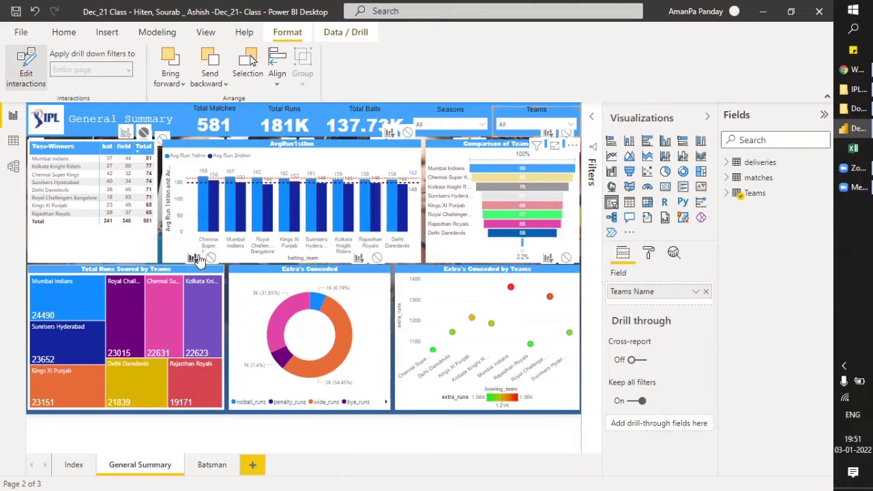
click(31, 74)
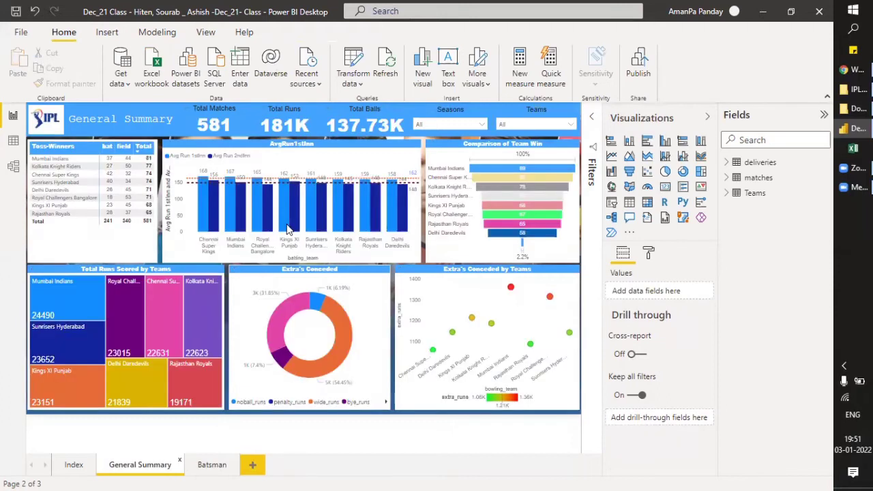
Return to the Batsman page and examine the batsman statistics matrix and its fields
mouse_move(287, 229)
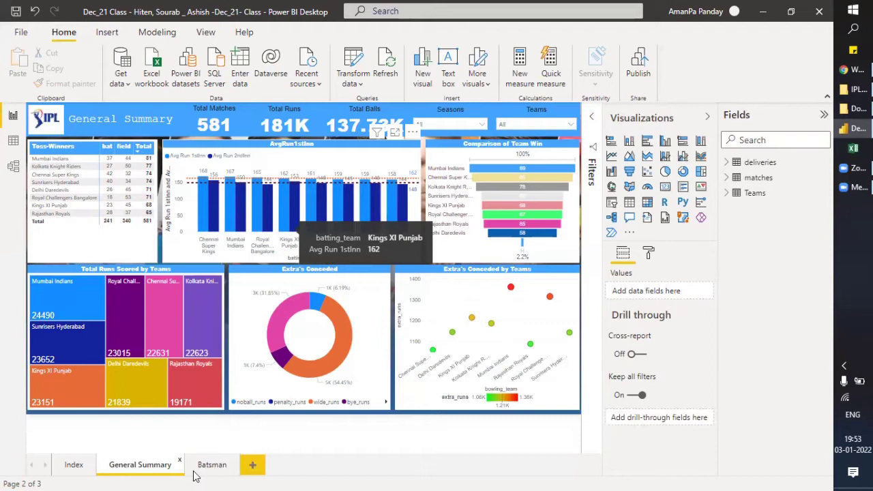
mouse_move(287, 196)
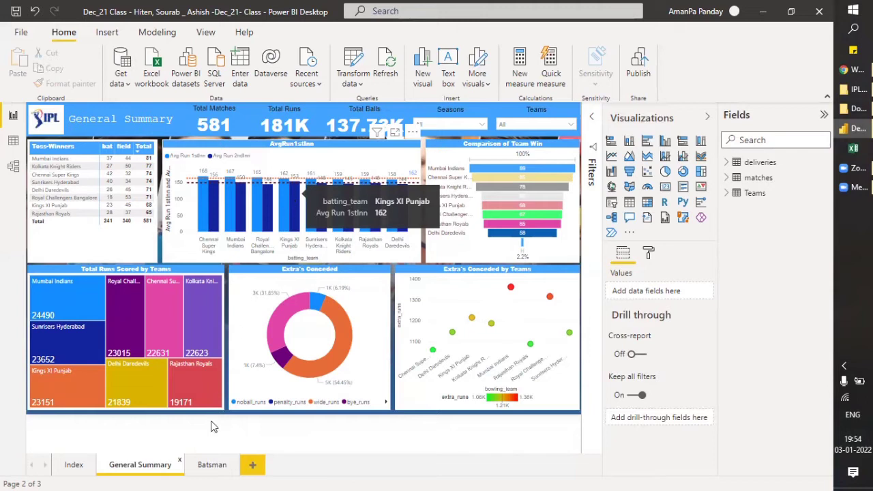
click(205, 465)
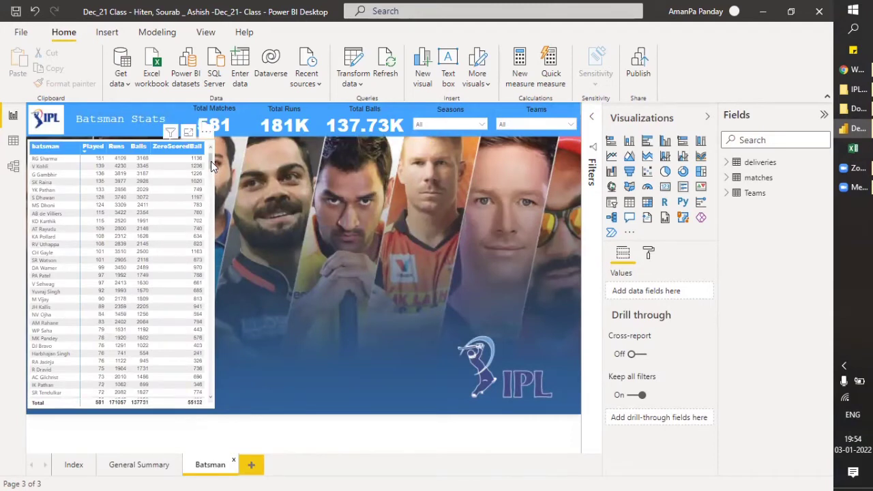
click(212, 166)
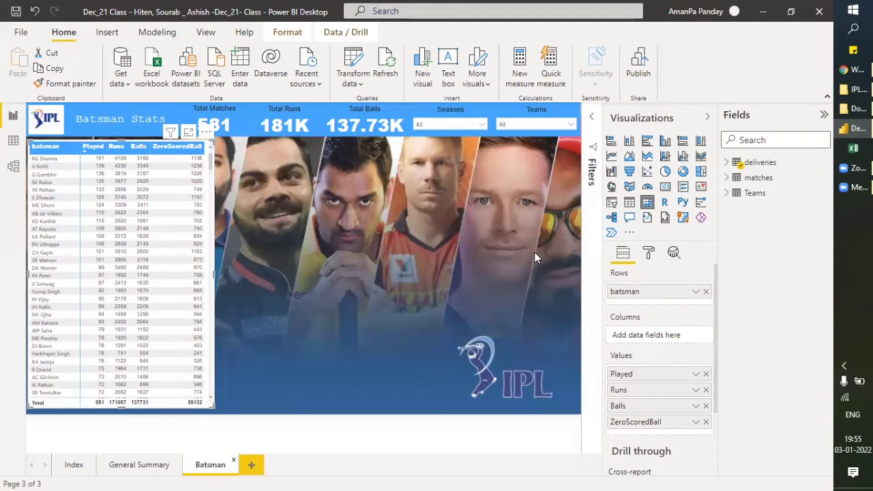
click(365, 221)
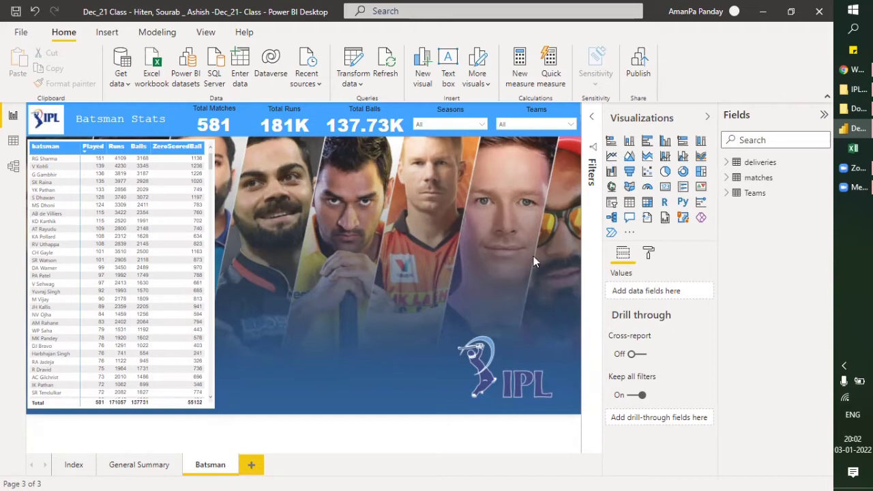
Show the batsman matrix's filters and sort the matrix by ZeroScoredBall, replacing that with a descending sort by Runs
click(592, 121)
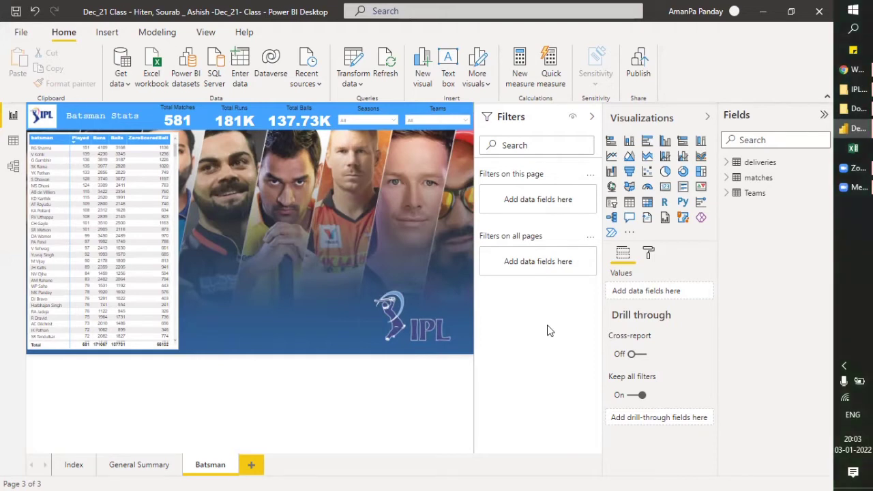
click(146, 142)
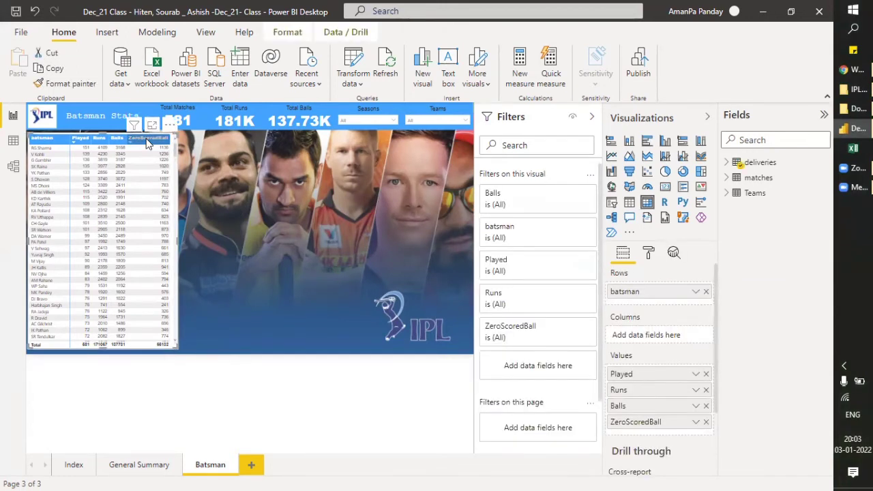
click(146, 140)
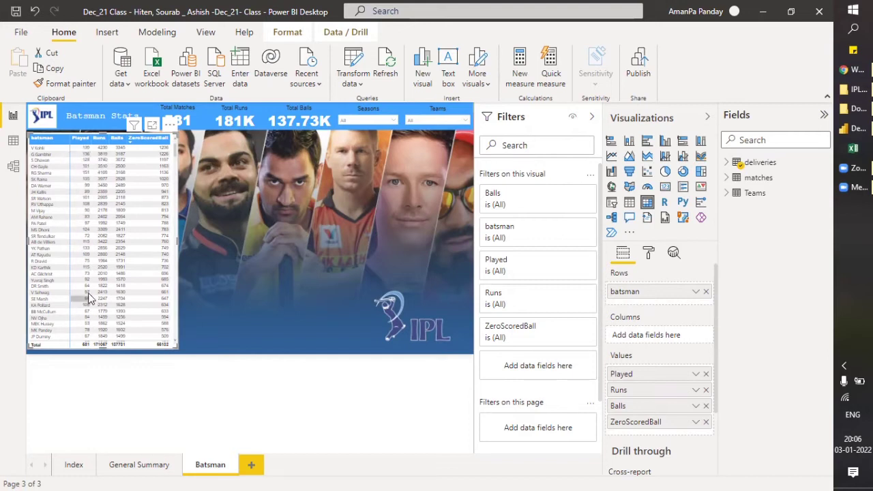
click(99, 143)
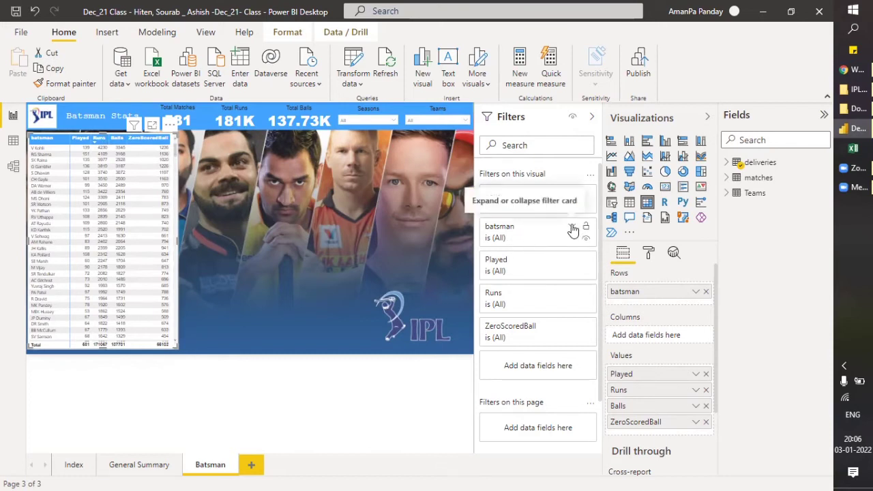
Expand the batsman matrix's Runs filter, review its comparison conditions, and look at the Played filter's options
click(572, 296)
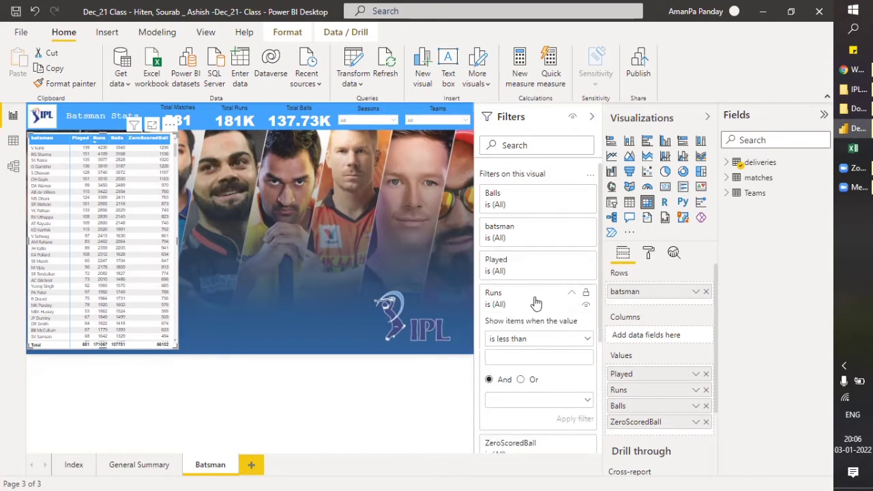
click(522, 343)
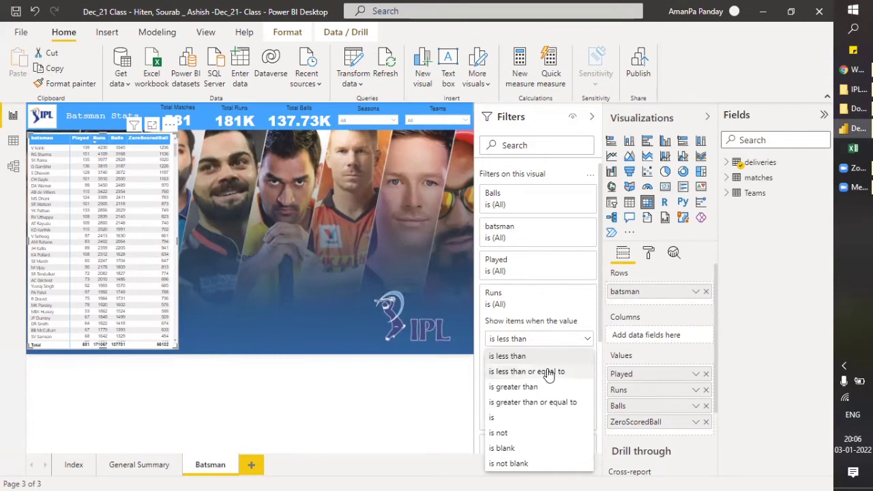
click(602, 337)
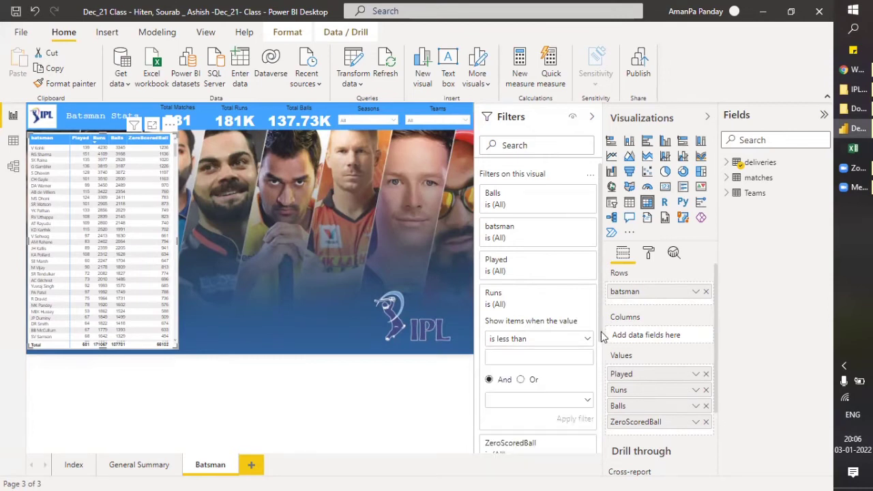
scroll(597, 361, down, 3)
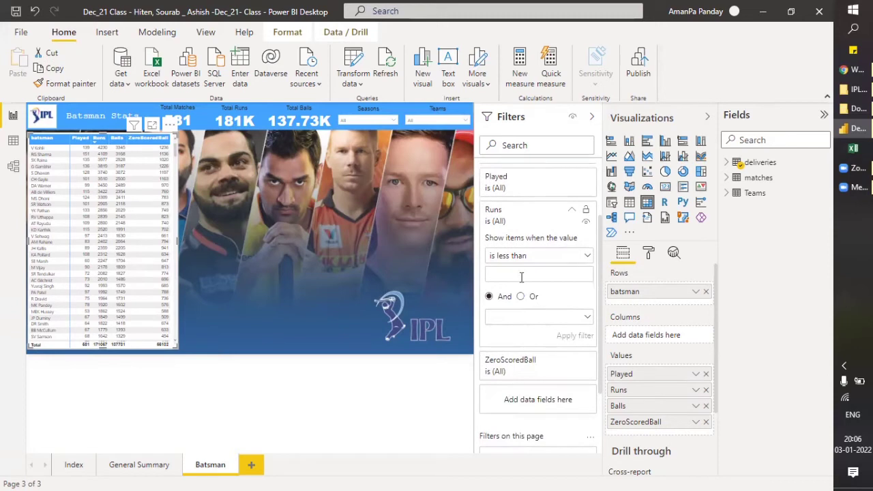
click(516, 184)
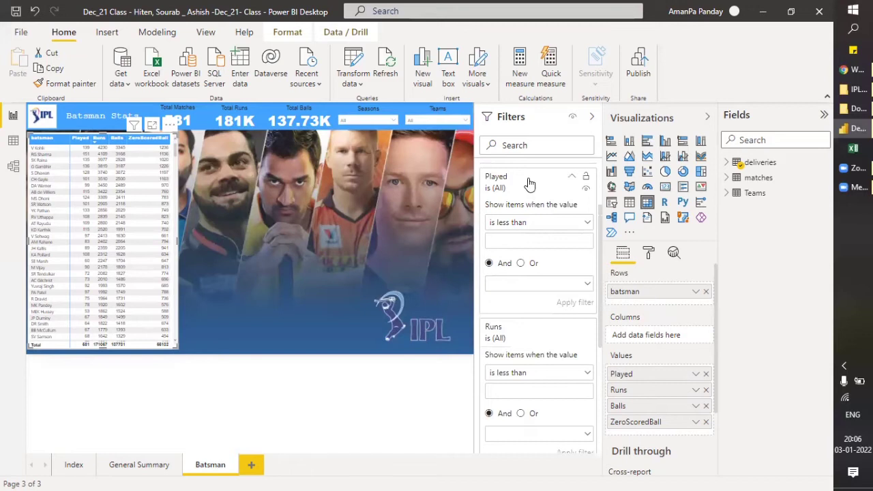
click(530, 182)
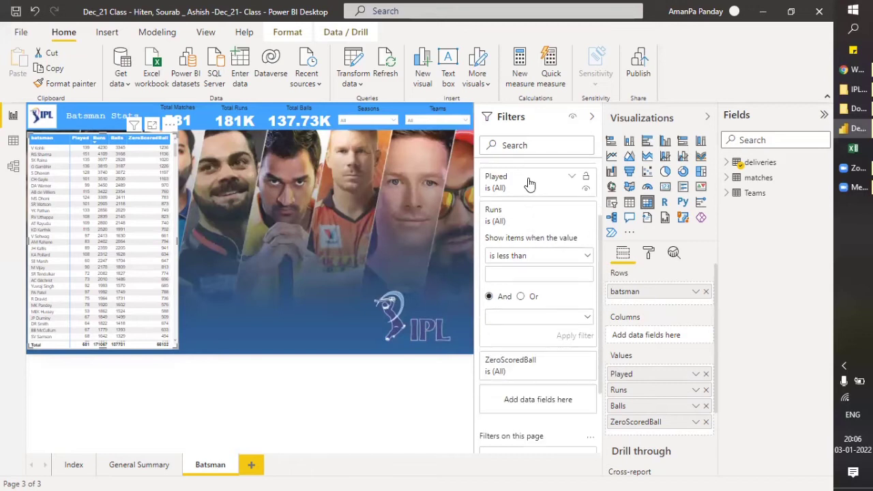
Expand the ZeroScoredBall filter and review the visual, page and all-pages filter sections along with the Runs filter's conditions
click(536, 369)
drag(597, 294, 599, 328)
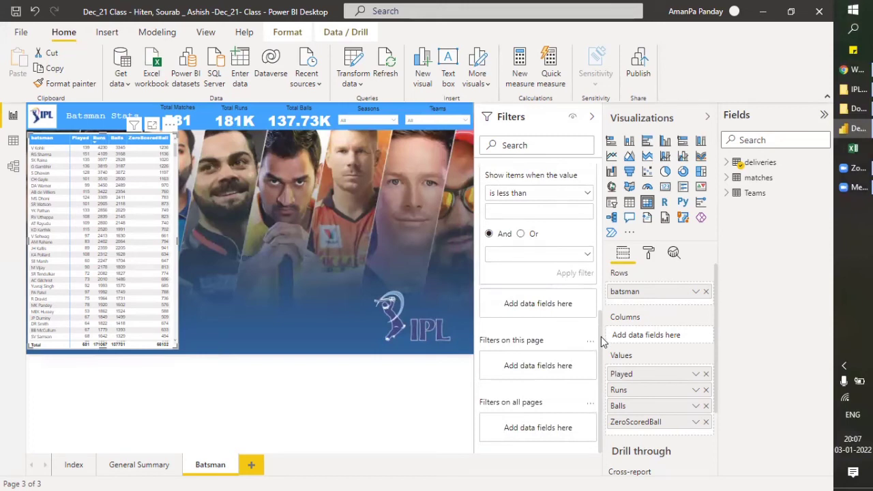
scroll(598, 276, up, 2)
scroll(598, 276, up, 1)
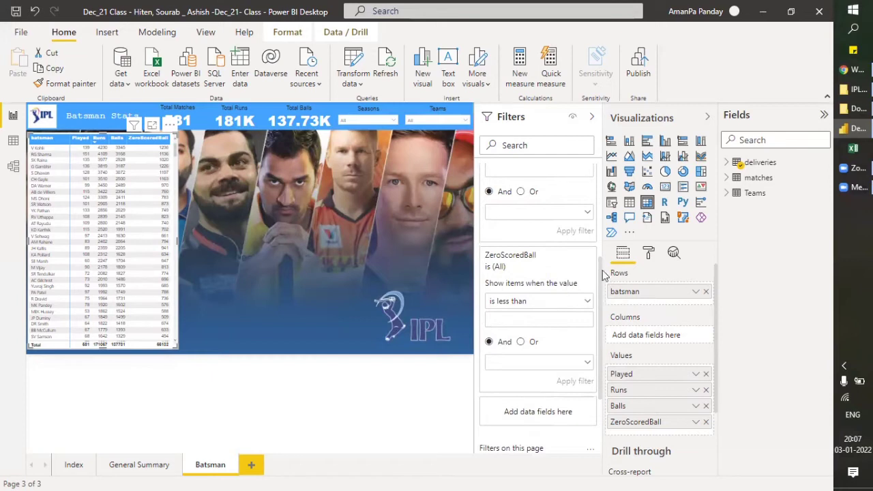
drag(599, 268, 600, 205)
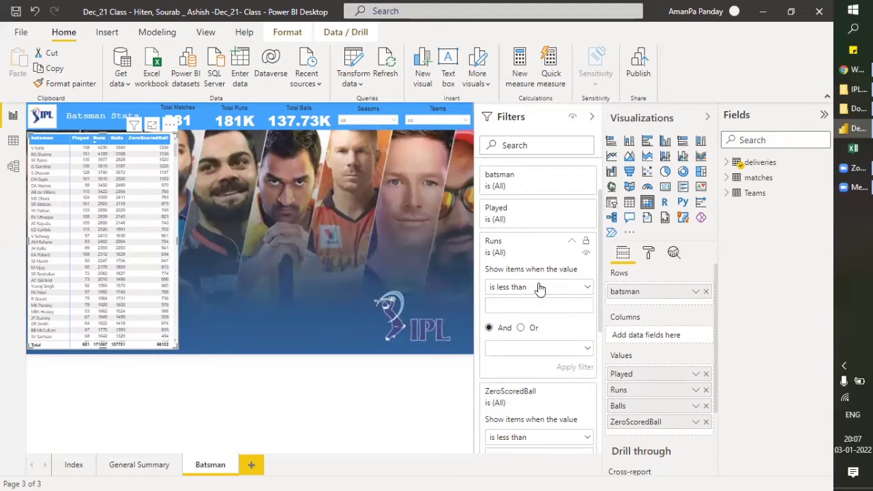
click(587, 287)
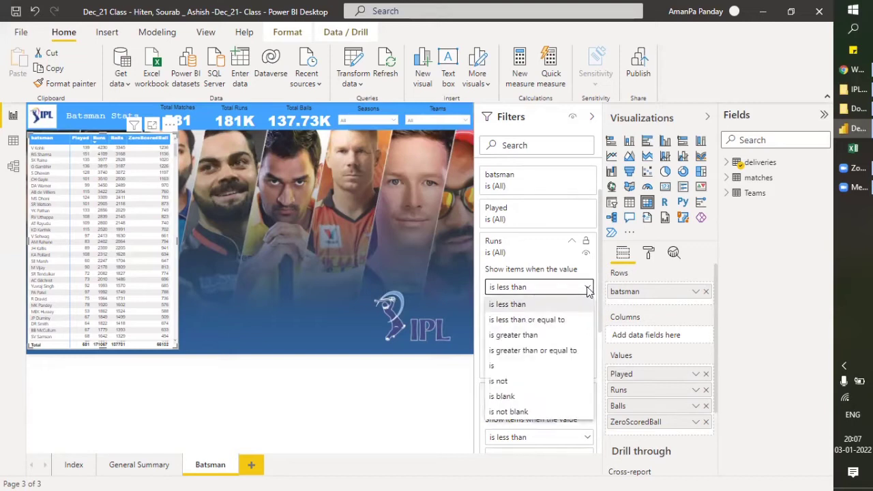
click(588, 287)
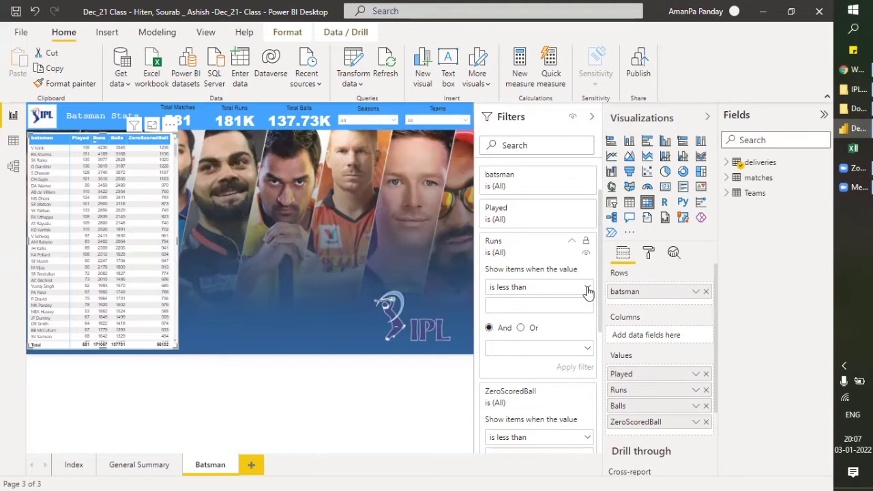
Filter the batsman matrix to show batsmen whose Played value is greater than 50
click(529, 209)
click(537, 255)
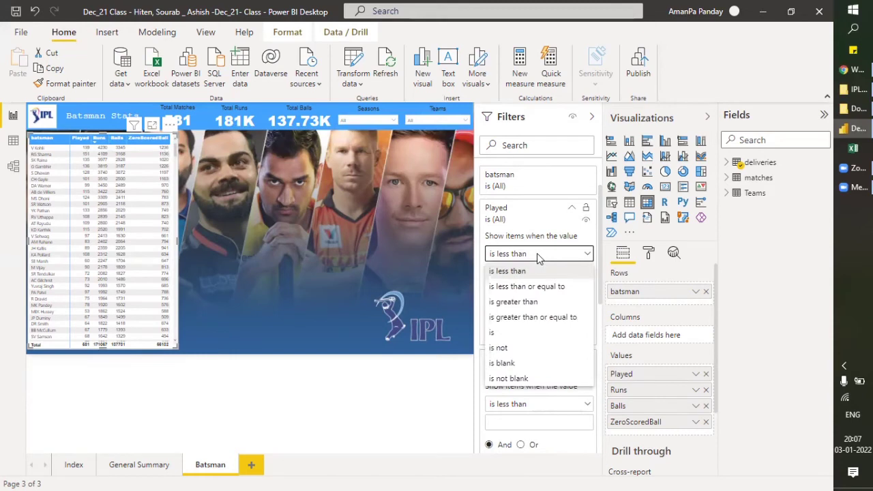
click(531, 304)
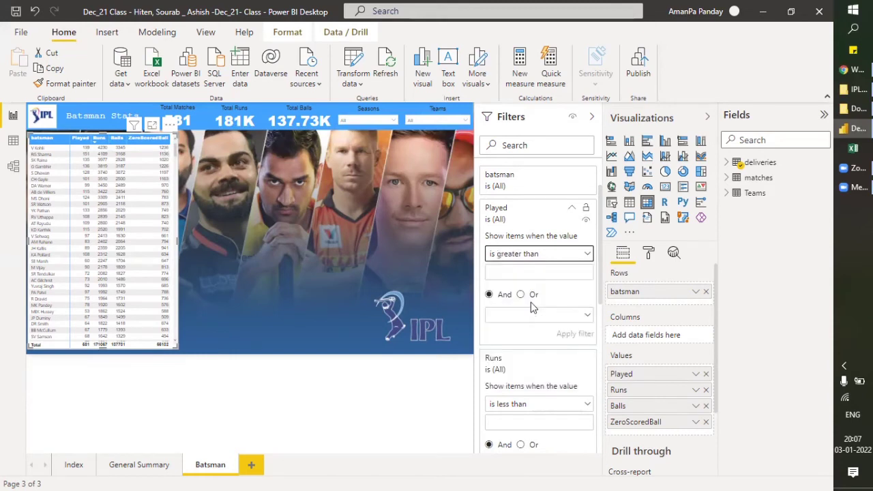
click(518, 273)
text(50)
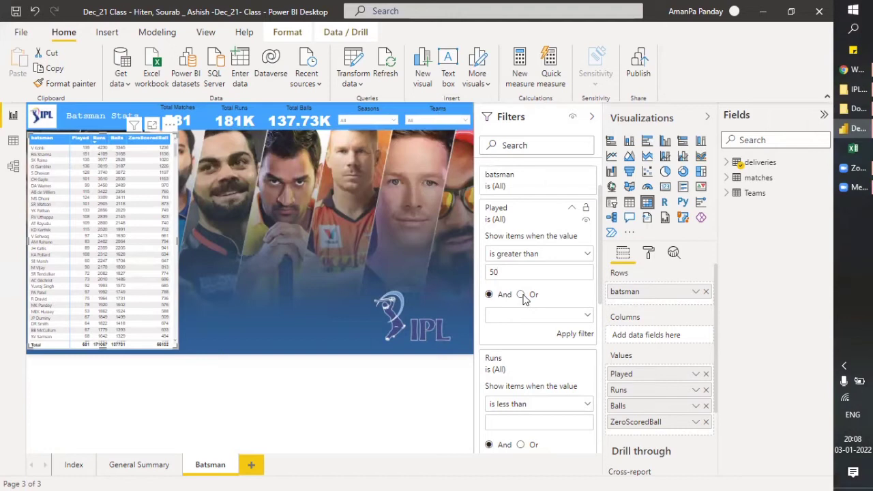
click(563, 337)
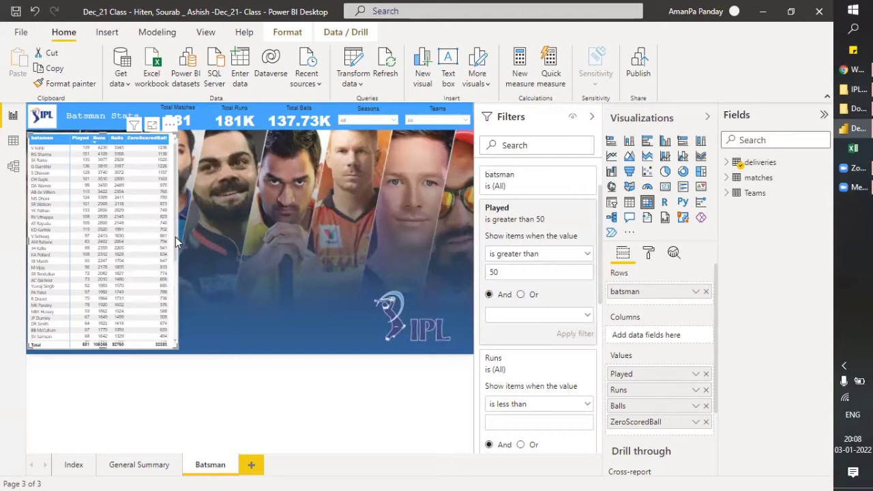
Sort the batsman matrix by Played in descending order and check its rows down to the lowest Played value
drag(176, 256, 105, 166)
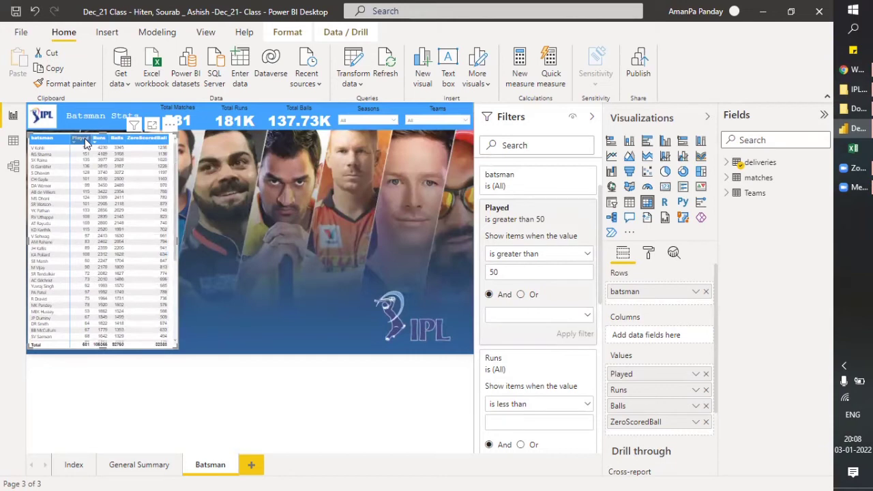
click(84, 139)
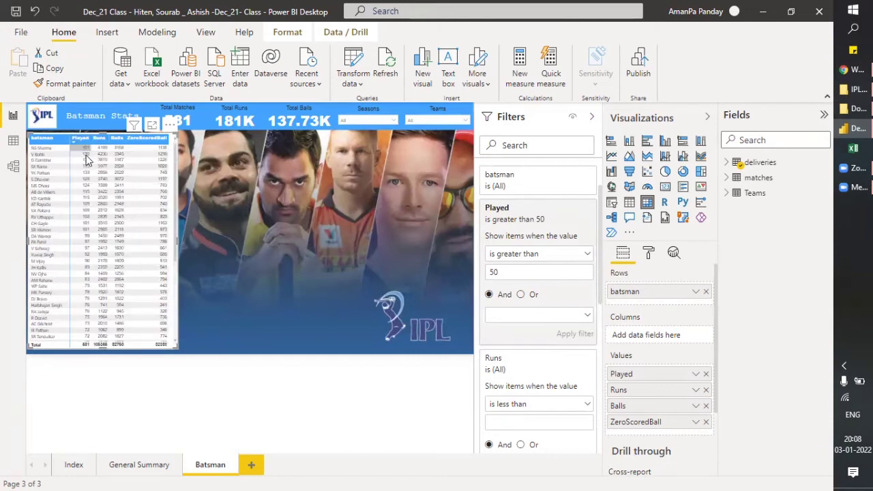
scroll(84, 205, down, 5)
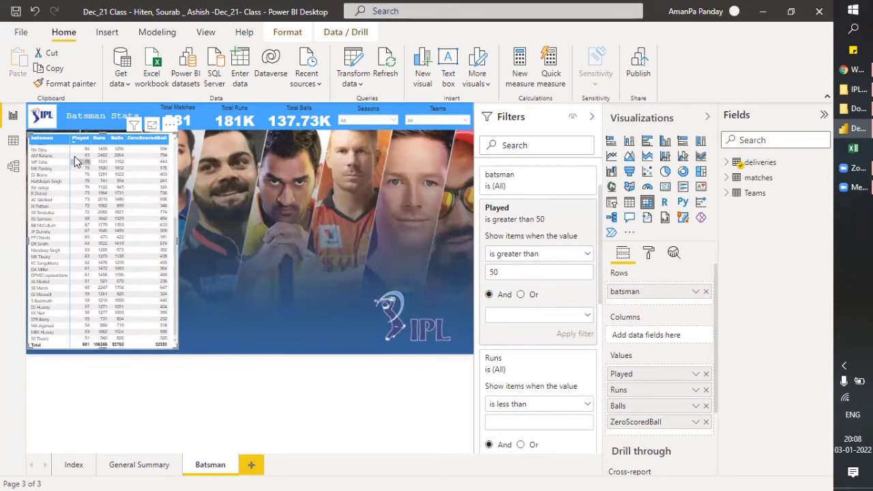
scroll(88, 281, up, 5)
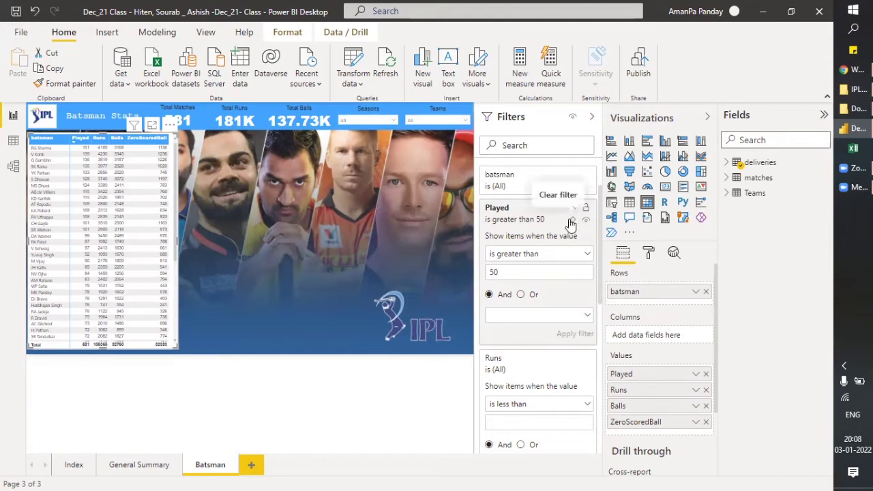
Clear the Played filter and look through the unfiltered batsman rows
click(571, 220)
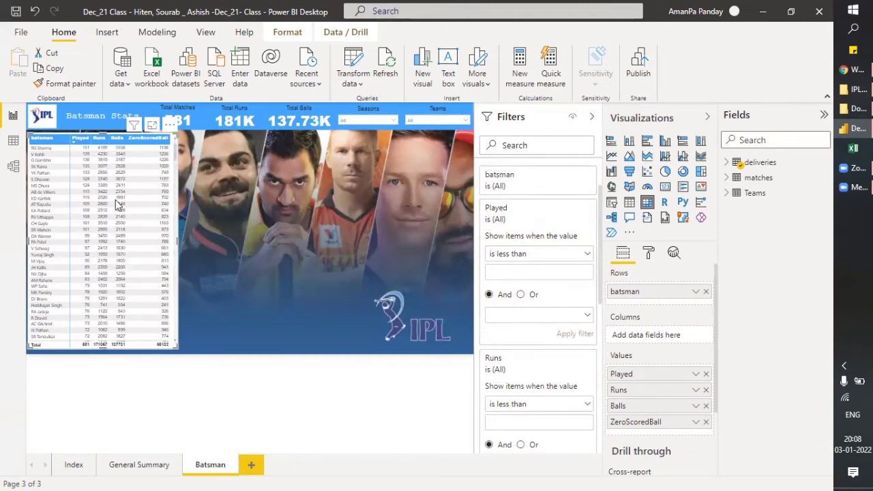
scroll(97, 201, down, 5)
scroll(98, 201, down, 10)
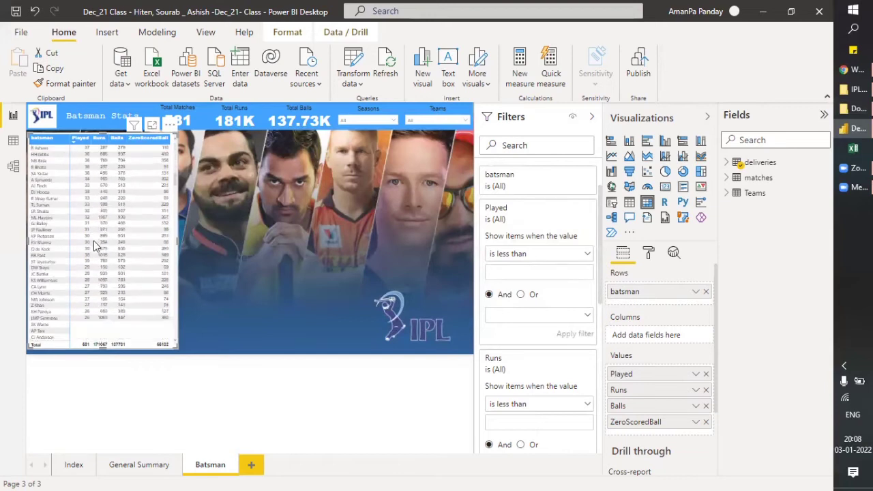
scroll(96, 256, down, 5)
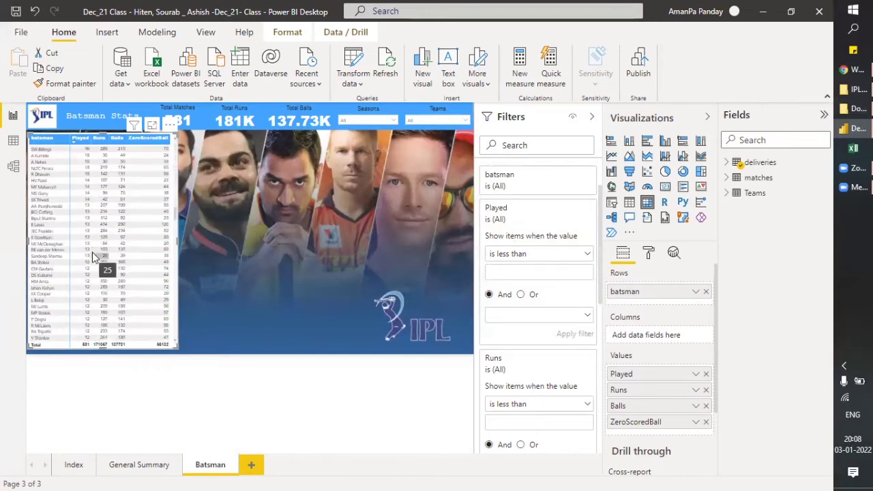
scroll(92, 252, up, 6)
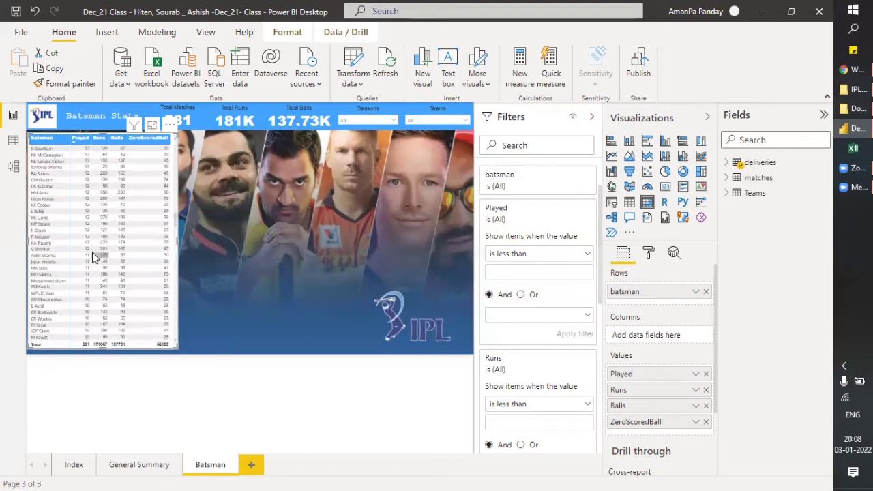
scroll(93, 256, up, 20)
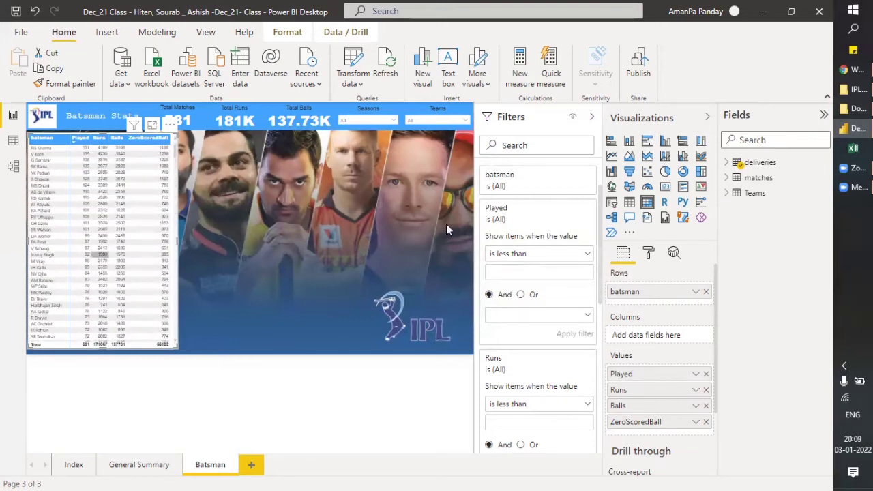
Filter the batsman matrix by Played with the condition is greater than or equal to 50
click(511, 257)
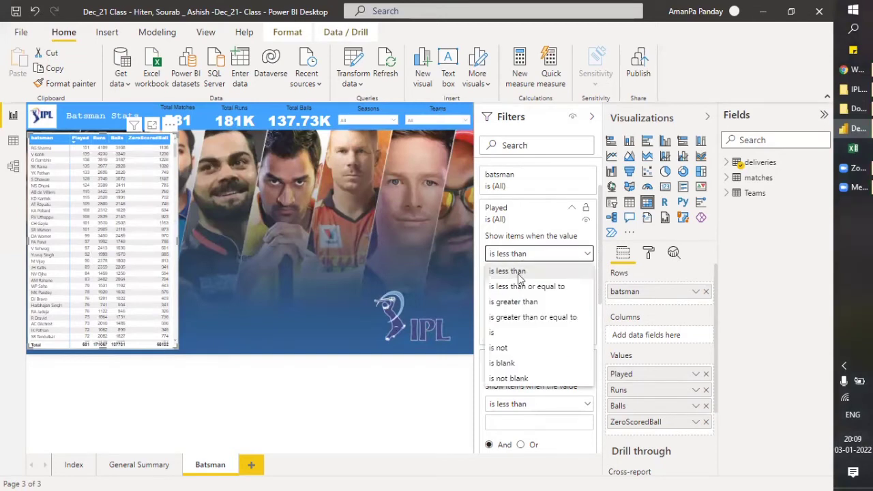
click(522, 302)
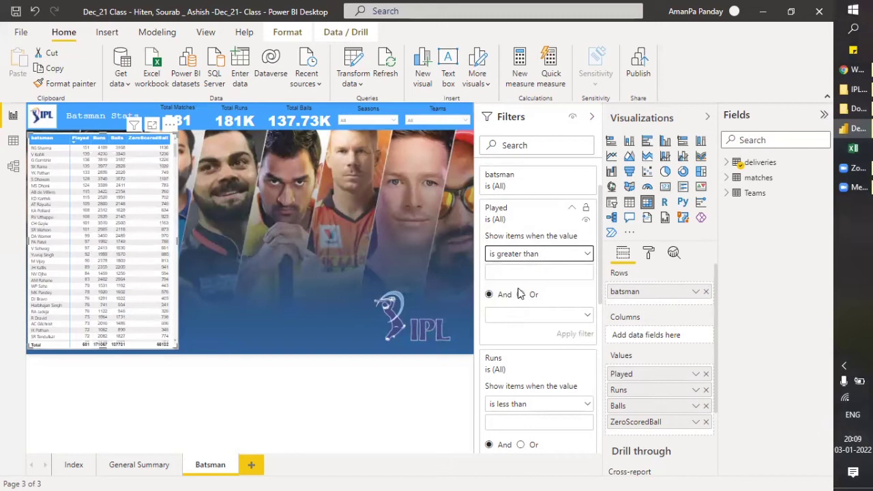
click(514, 268)
click(522, 255)
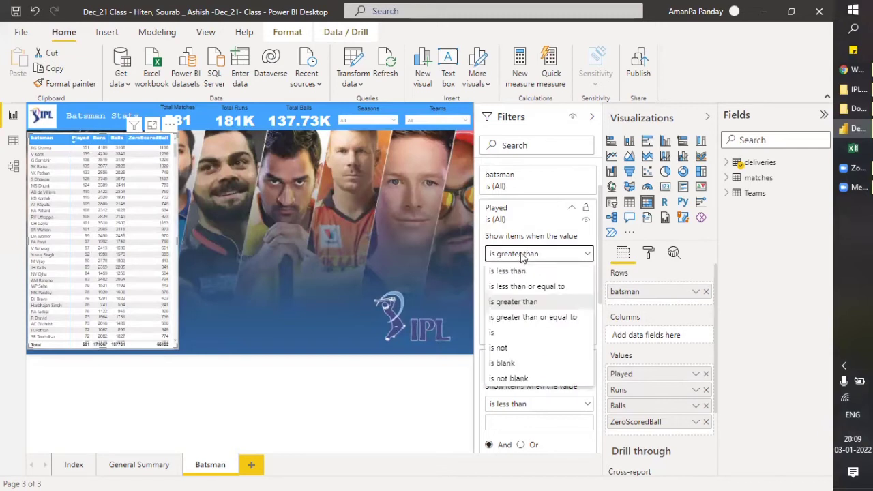
click(524, 319)
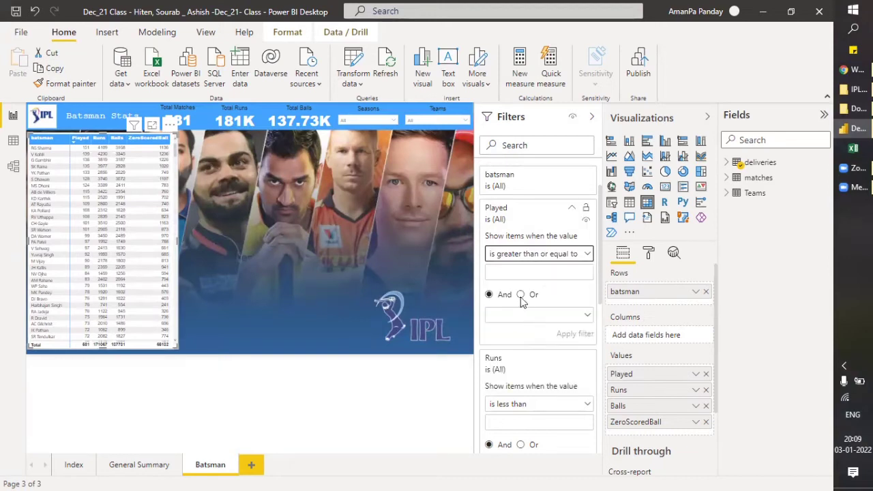
click(511, 272)
text(50)
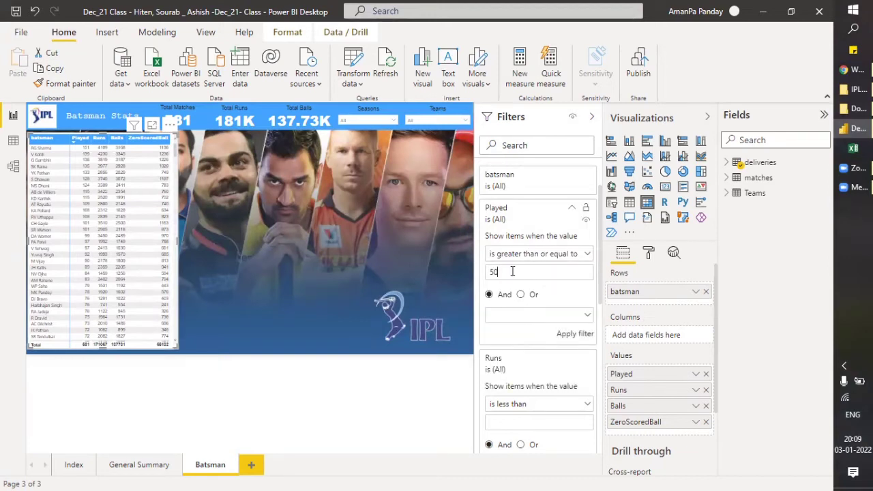
click(569, 337)
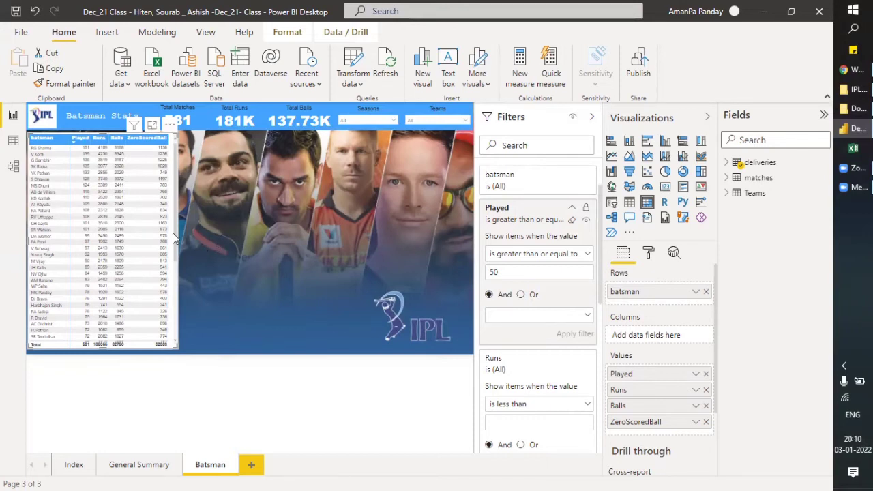
Review the Played filter's condition, the matrix's other filters, and the page-level and all-pages filter sections
drag(176, 229, 182, 176)
scroll(528, 334, down, 3)
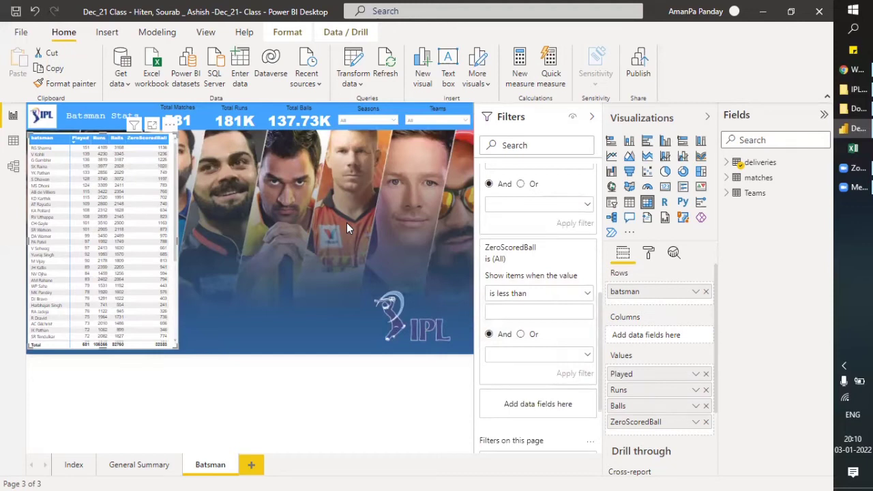
scroll(515, 290, up, 5)
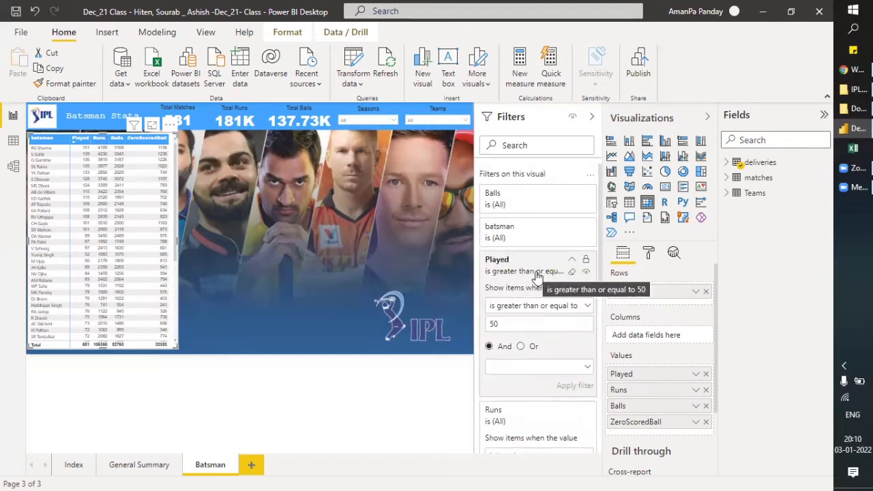
scroll(537, 275, down, 5)
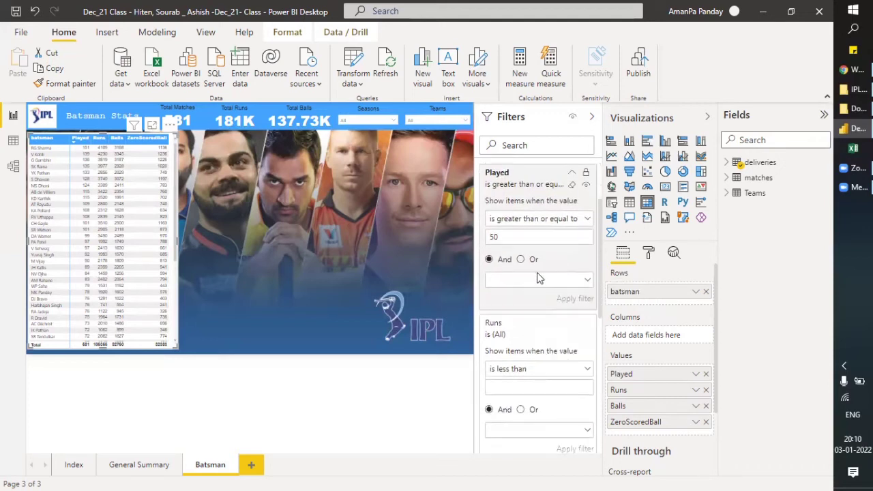
scroll(537, 281, down, 5)
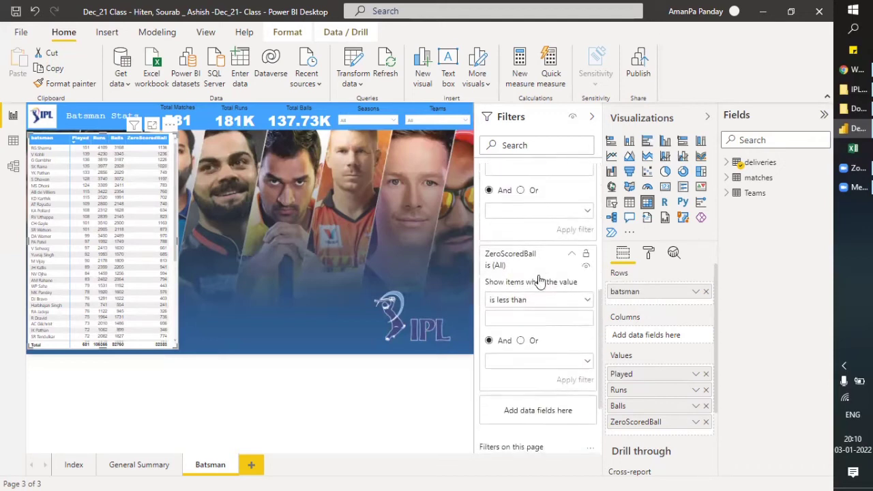
scroll(538, 304, down, 1)
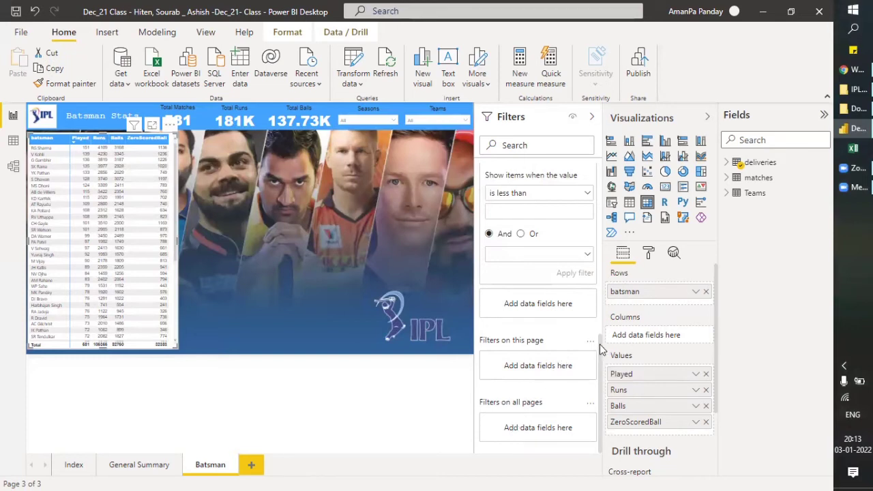
Clear the batsman matrix's Played filter and collapse the Played and Runs filter cards
scroll(600, 349, up, 3)
scroll(594, 352, down, 3)
scroll(542, 340, up, 5)
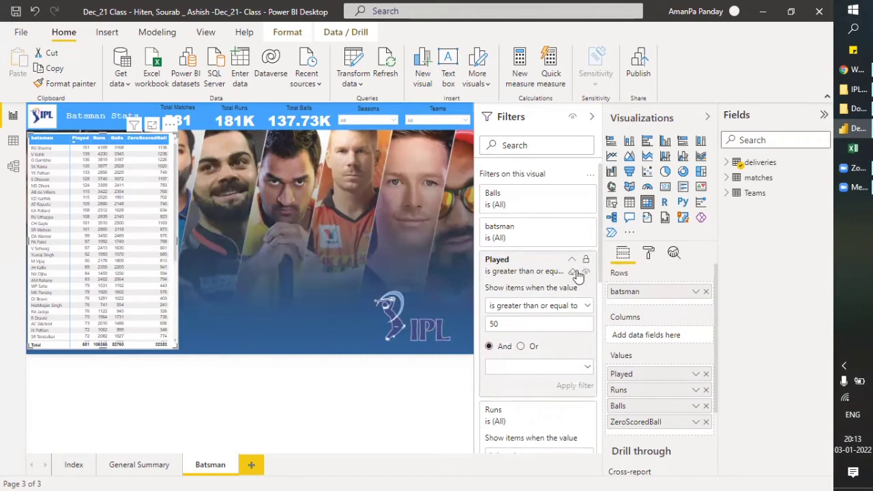
click(574, 272)
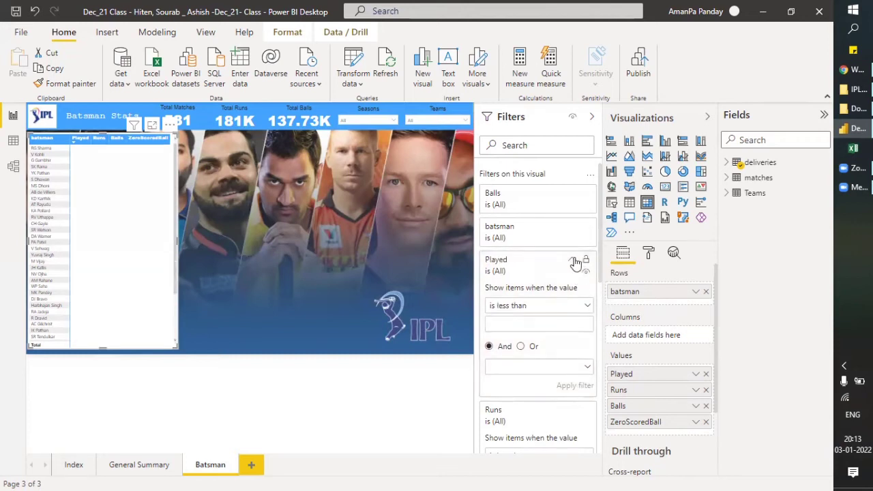
click(573, 261)
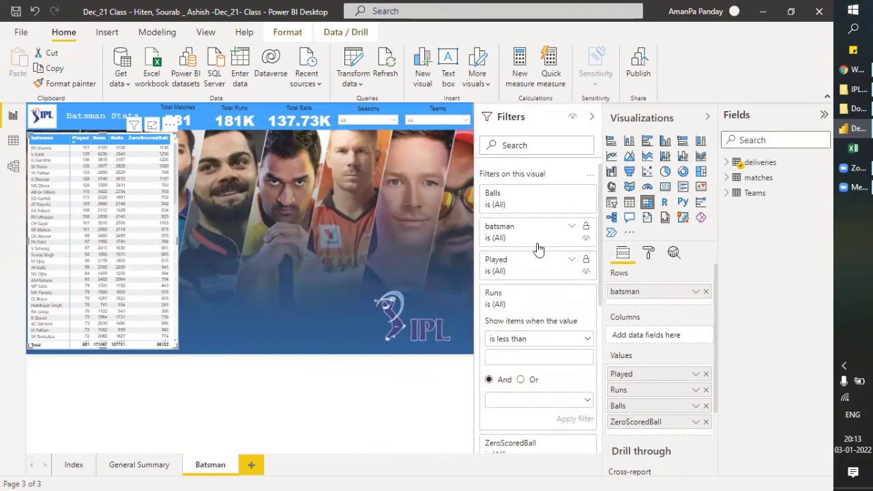
click(529, 300)
Filter the batsman matrix by ZeroScoredBall with the condition is greater than or equal to 1000
scroll(529, 300, down, 1)
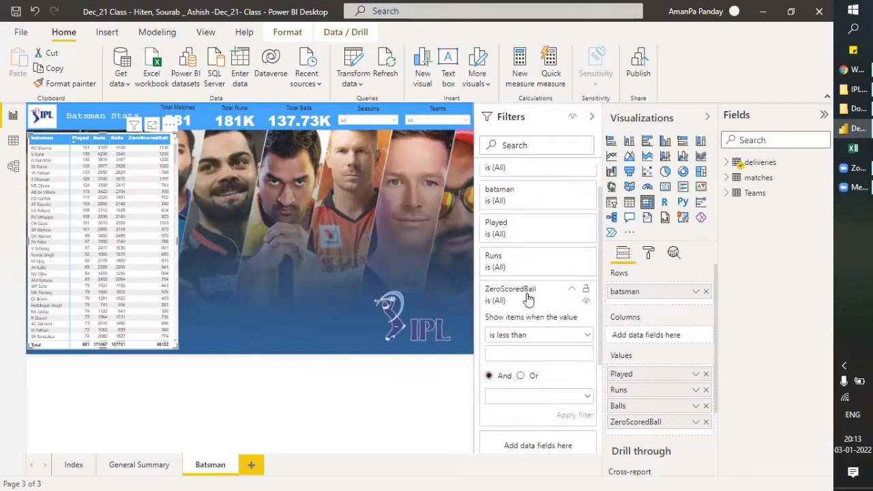
scroll(530, 303, down, 1)
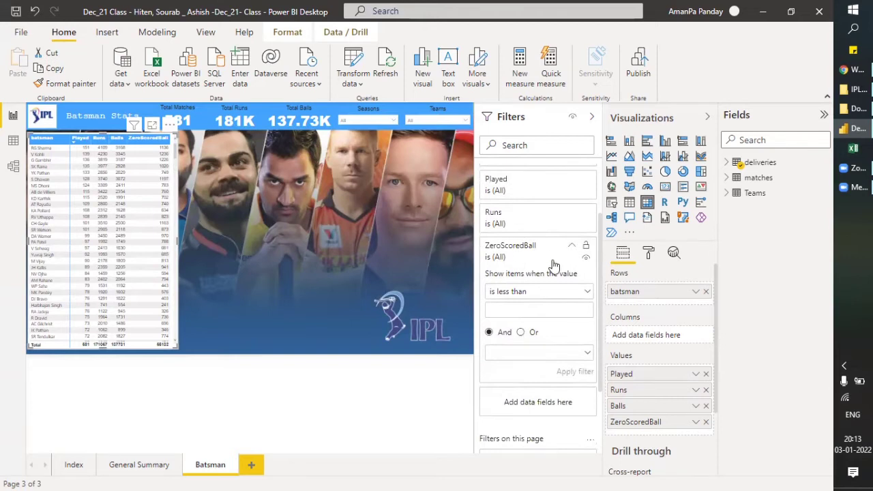
click(533, 297)
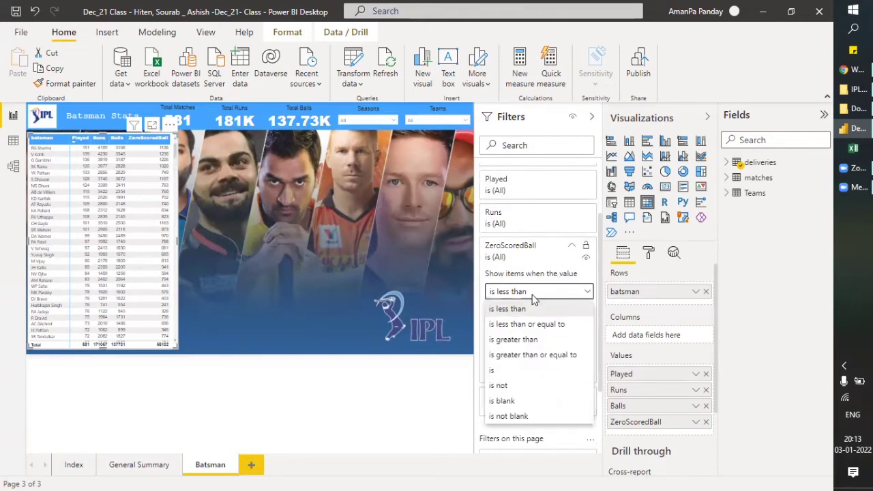
click(533, 355)
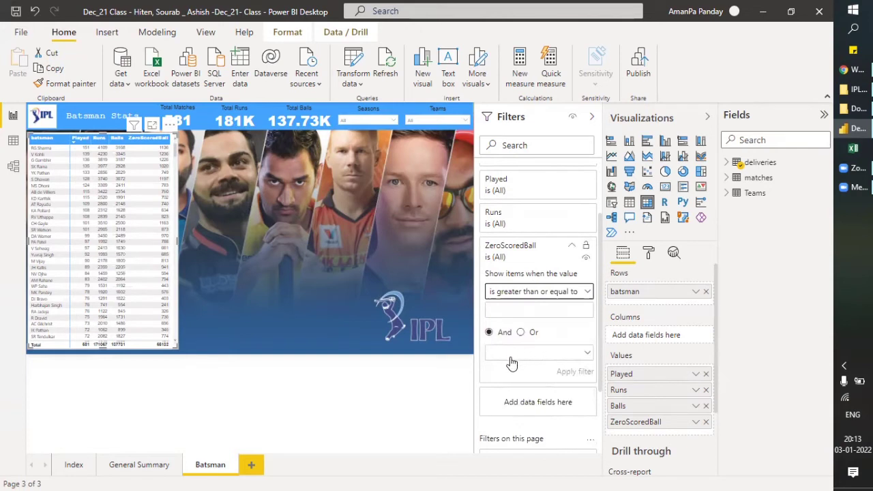
click(520, 309)
text(1000)
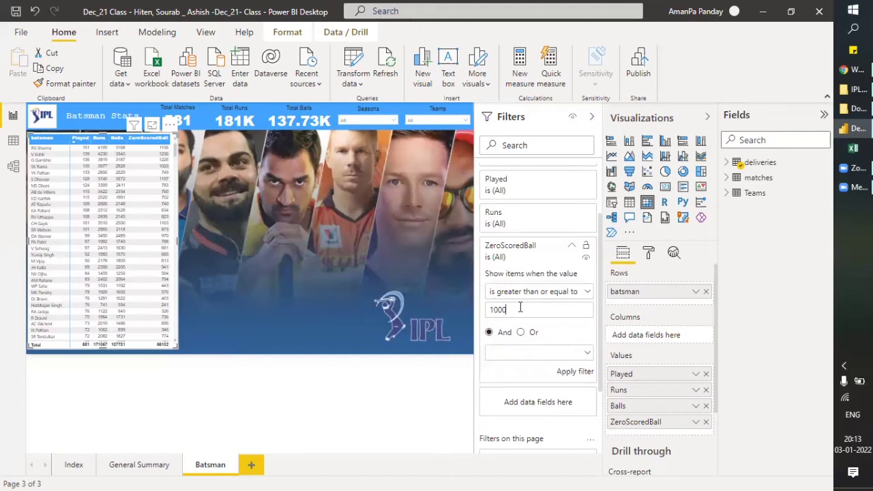
click(566, 374)
click(566, 376)
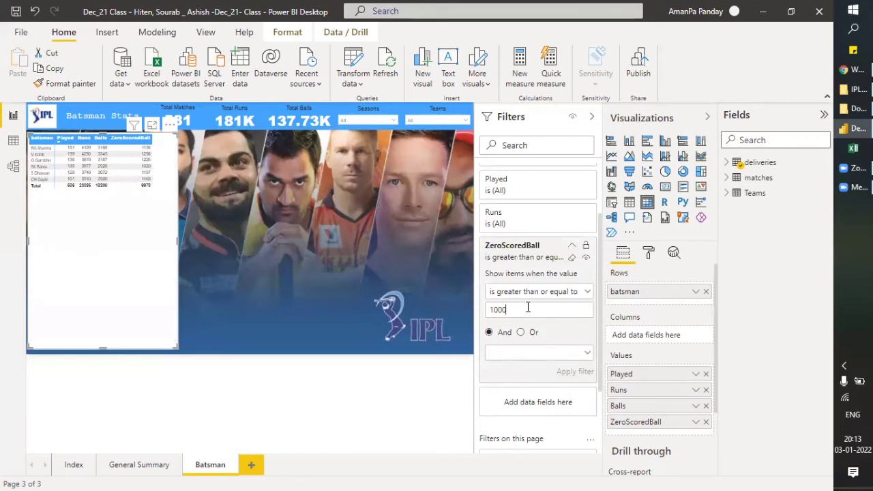
Clear the ZeroScoredBall filter, then review the Runs filter card and the page-level and all-pages filter sections
click(574, 259)
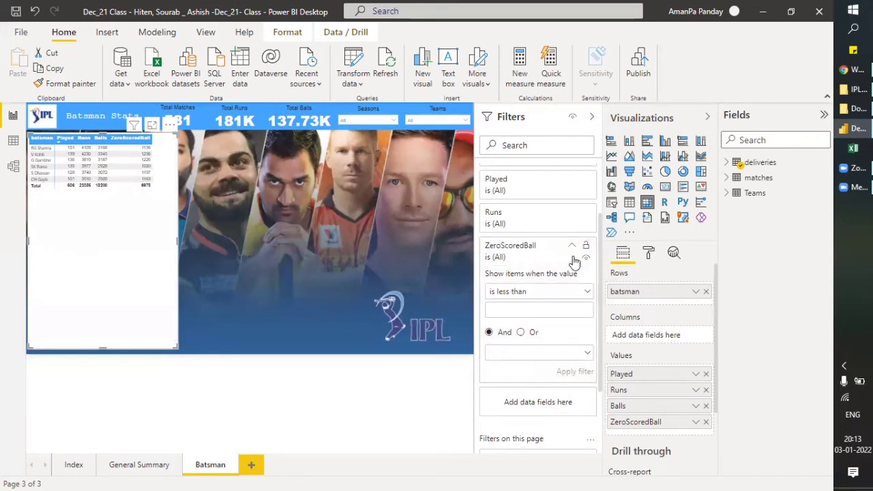
click(523, 217)
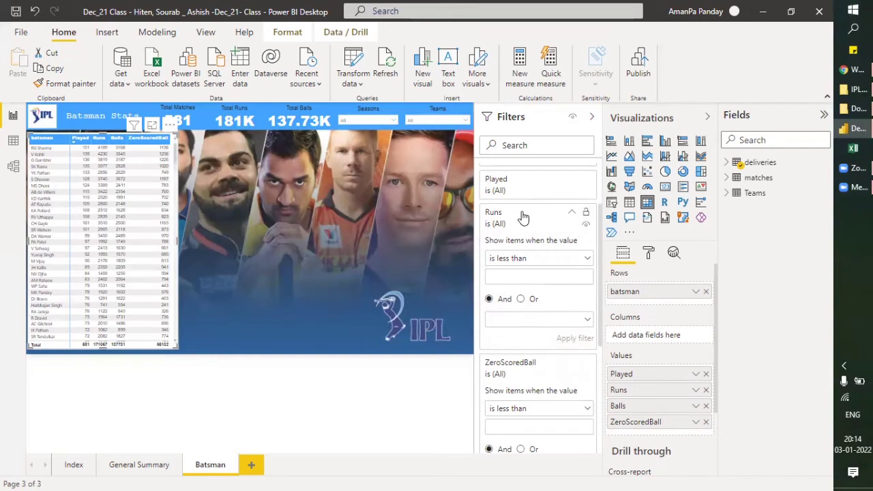
scroll(523, 217, down, 5)
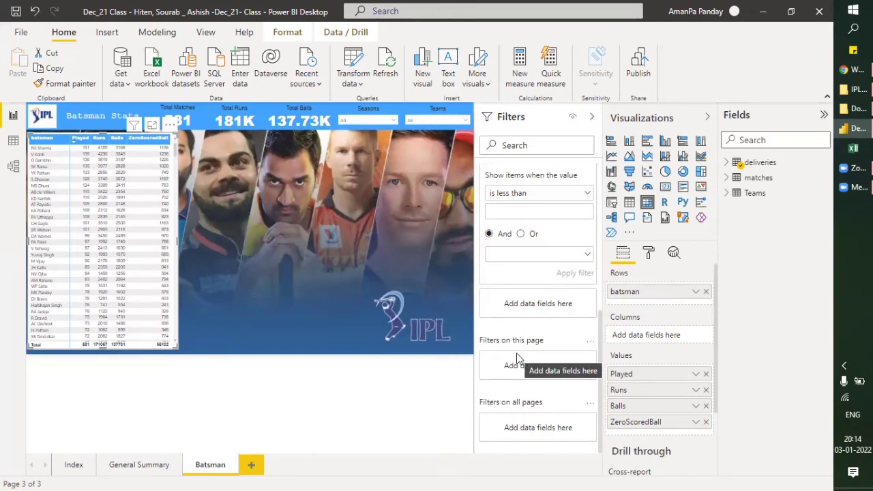
scroll(517, 359, up, 3)
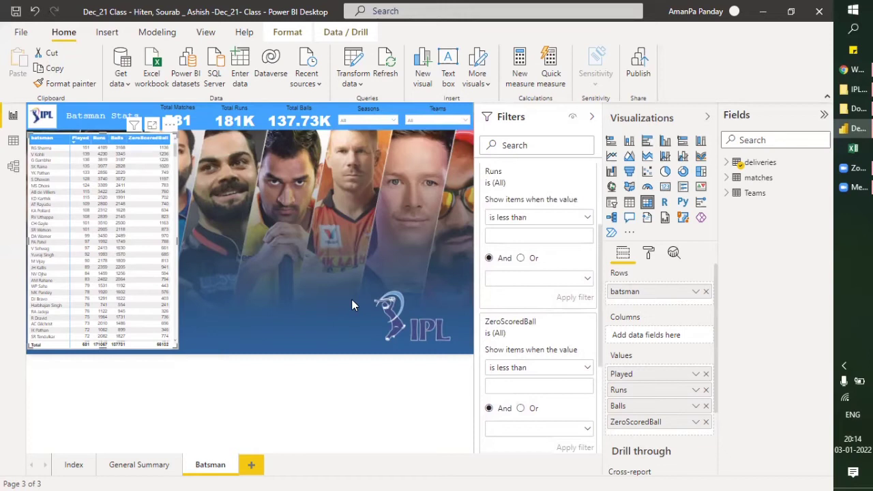
scroll(538, 287, up, 2)
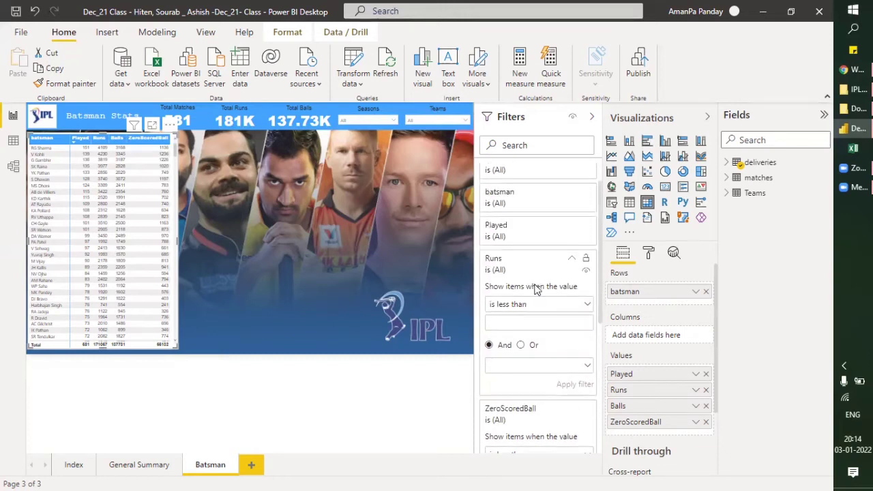
click(527, 311)
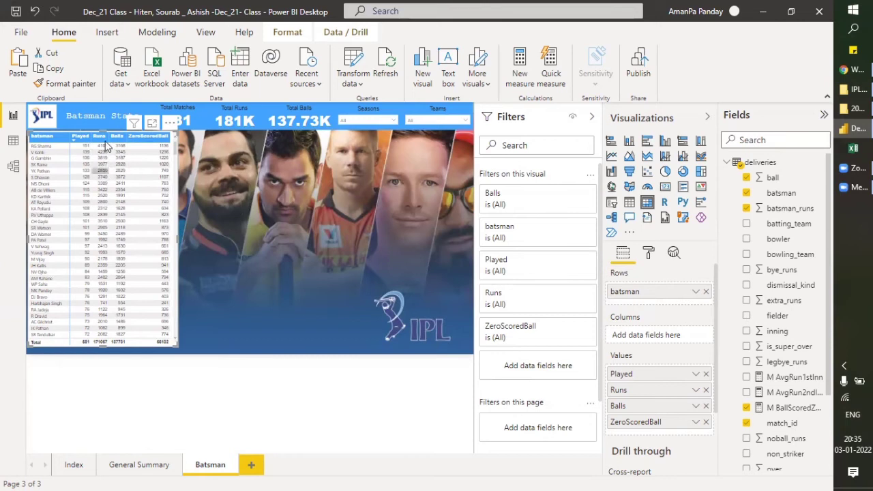
Sort the batsman matrix alphabetically by batsman in ascending order
click(238, 162)
click(41, 138)
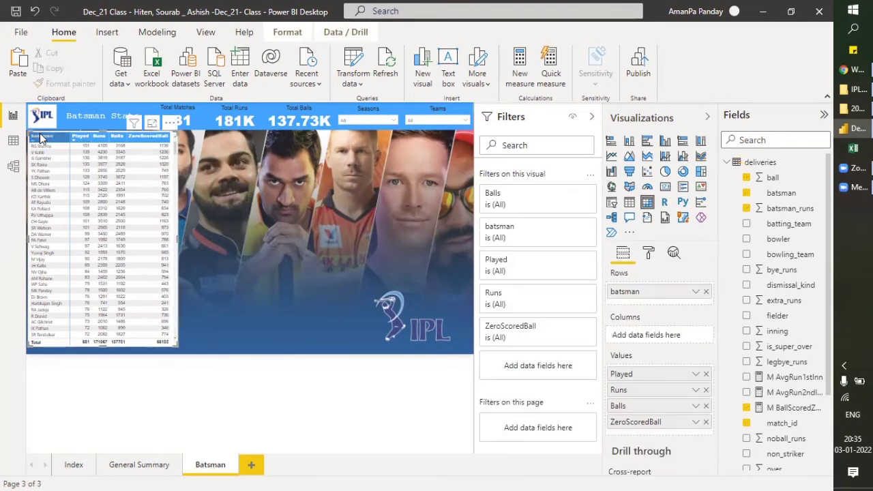
click(41, 137)
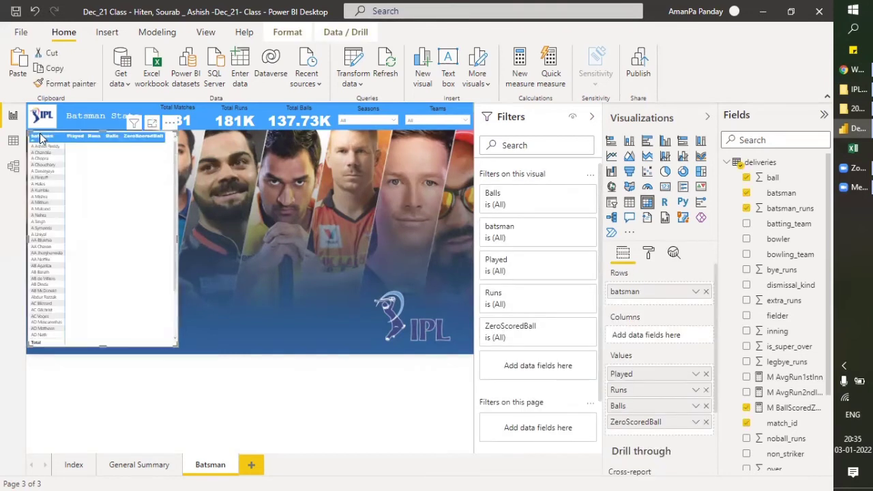
Paste a copy of the batsman matrix onto the Batsman page and resize it to sit beside the original without overlapping
click(254, 174)
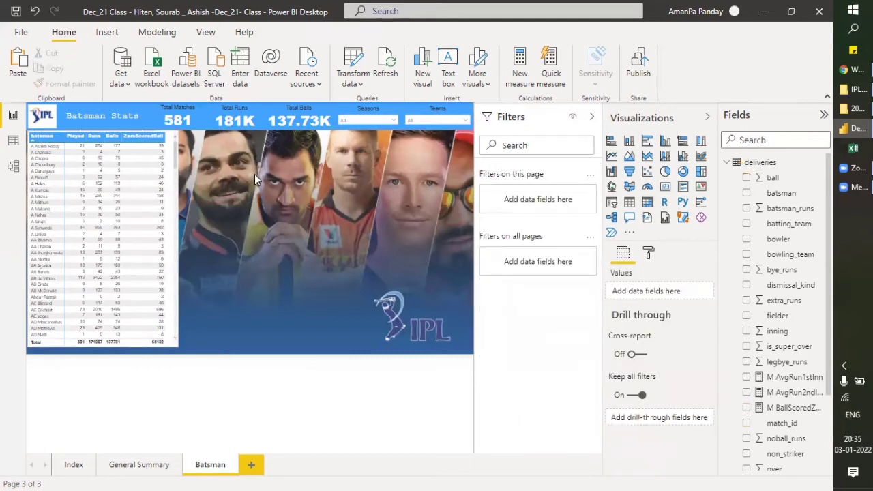
key(ctrl+v)
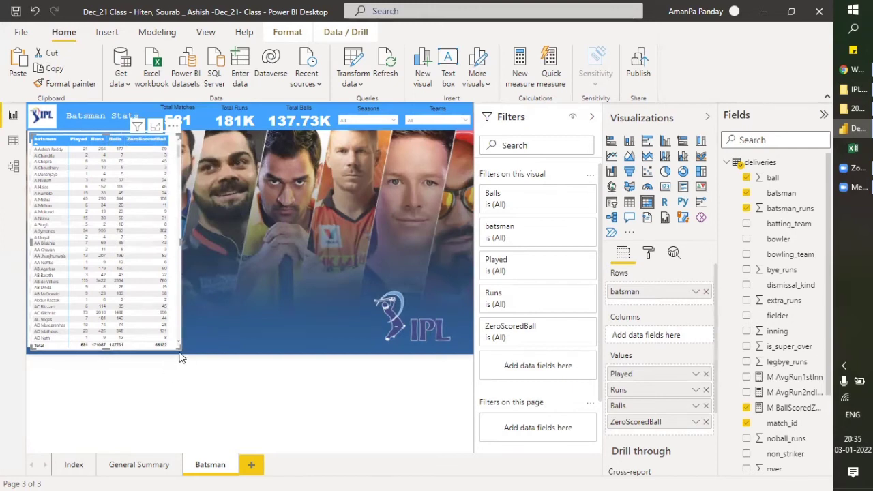
drag(180, 242, 381, 233)
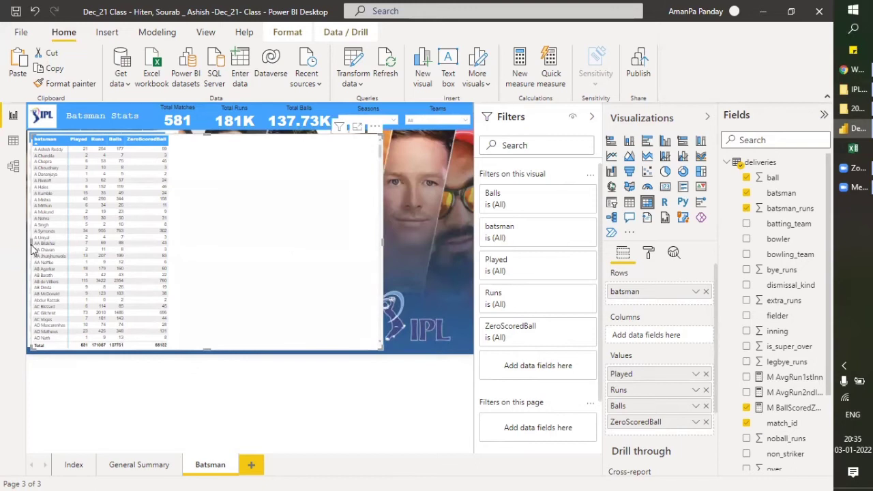
mouse_move(176, 238)
mouse_down()
mouse_move(202, 238)
mouse_move(189, 242)
mouse_up()
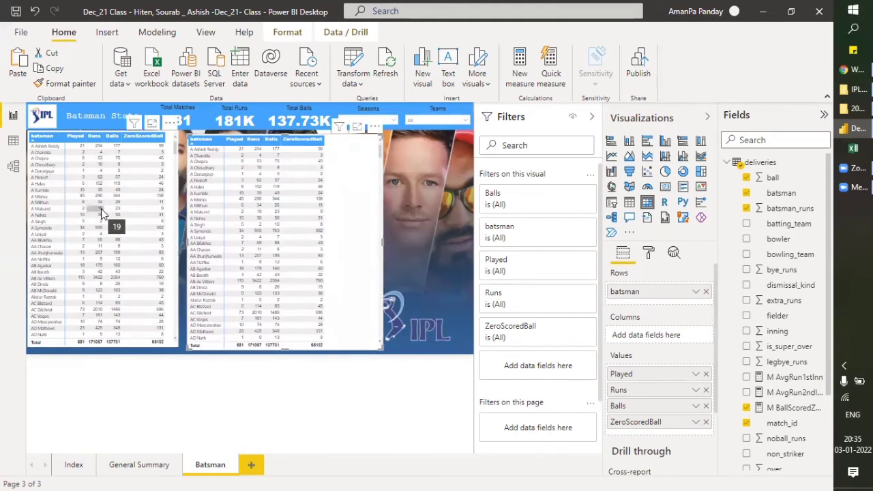
Add the batsman_runs field from the deliveries table as a filter on this page
mouse_move(263, 193)
scroll(561, 354, down, 2)
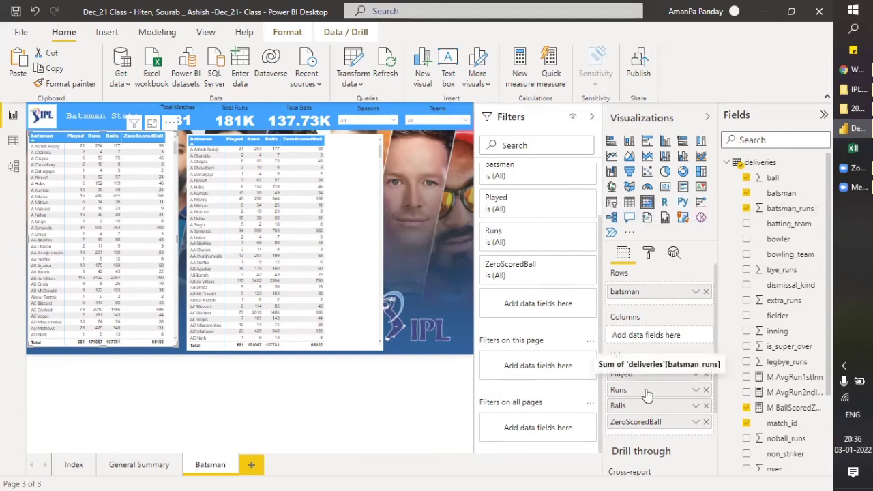
drag(785, 208, 554, 369)
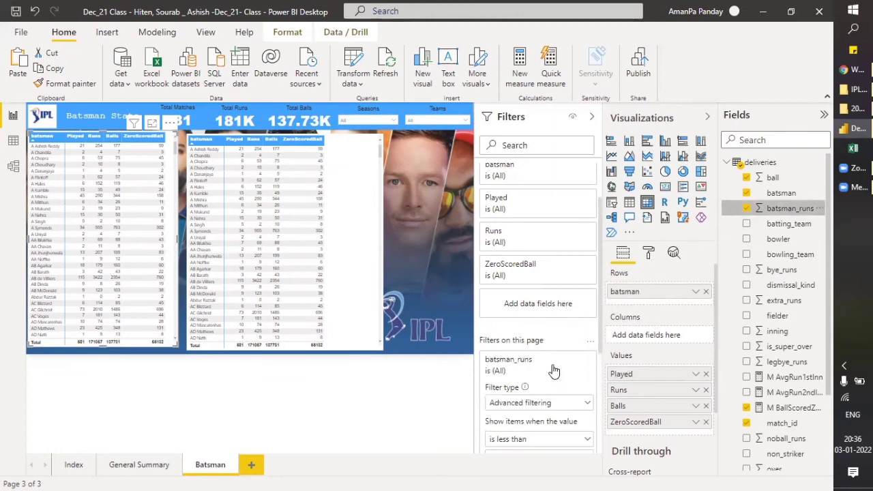
scroll(554, 369, down, 1)
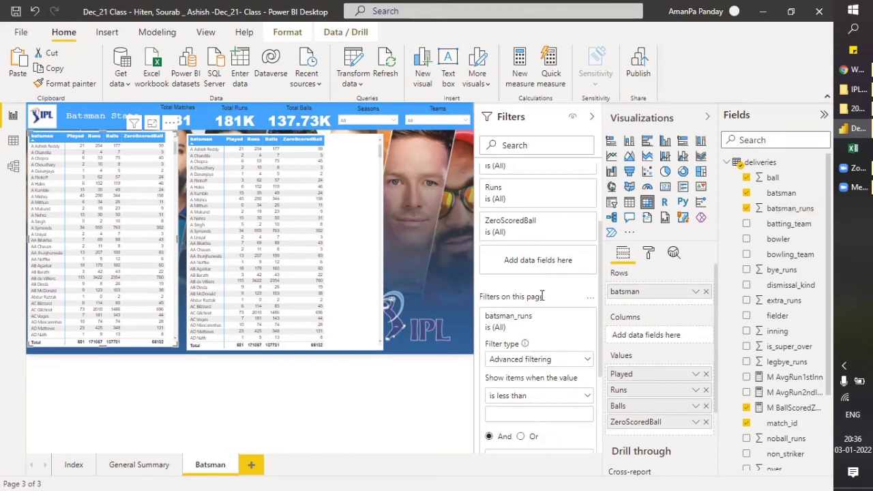
scroll(497, 311, down, 2)
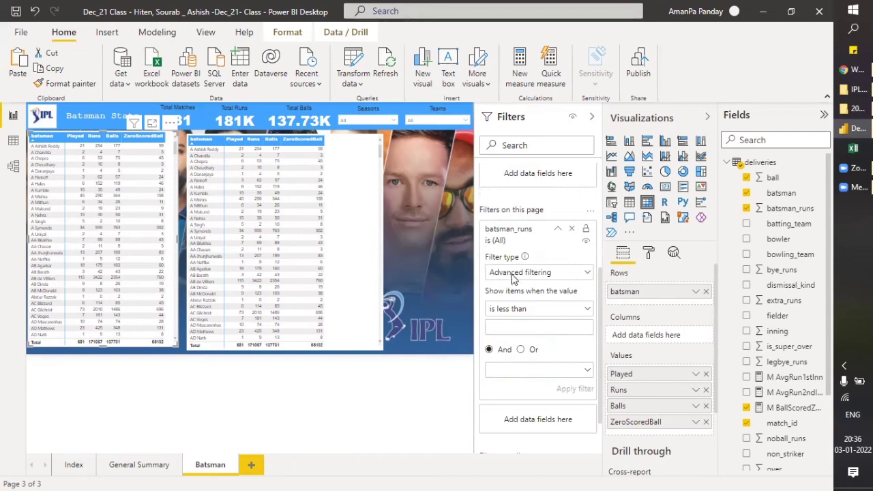
Look through the batsman_runs values under Basic filtering and return the page filter to Advanced filtering
click(513, 278)
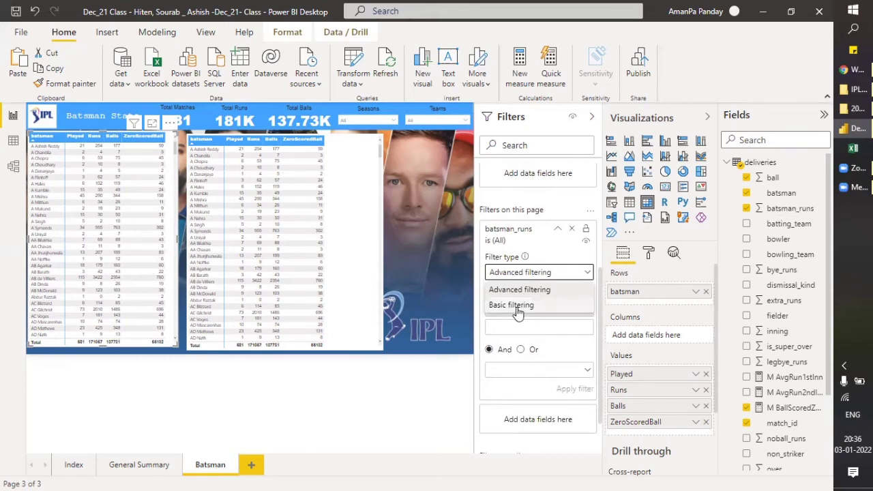
click(517, 307)
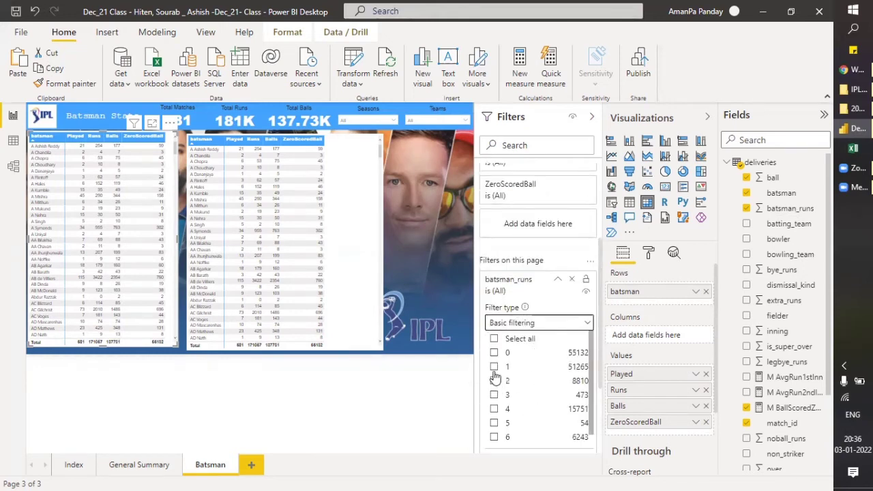
scroll(539, 385, down, 1)
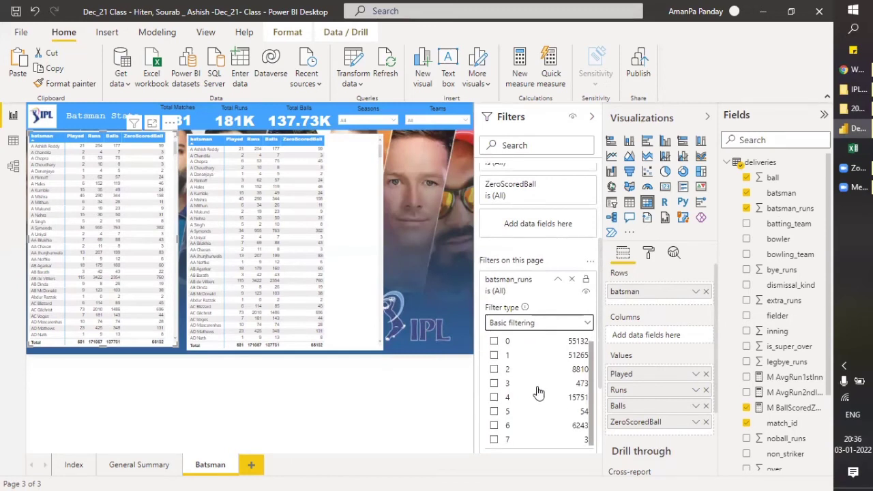
scroll(537, 397, up, 1)
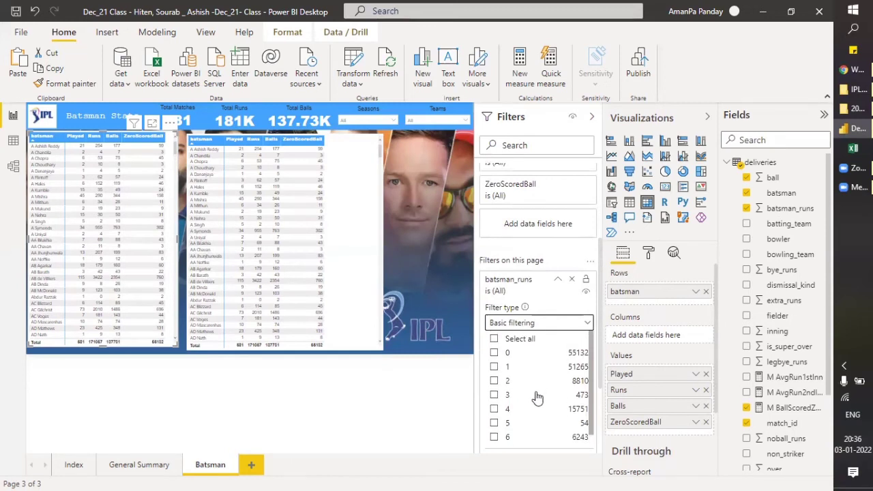
click(513, 323)
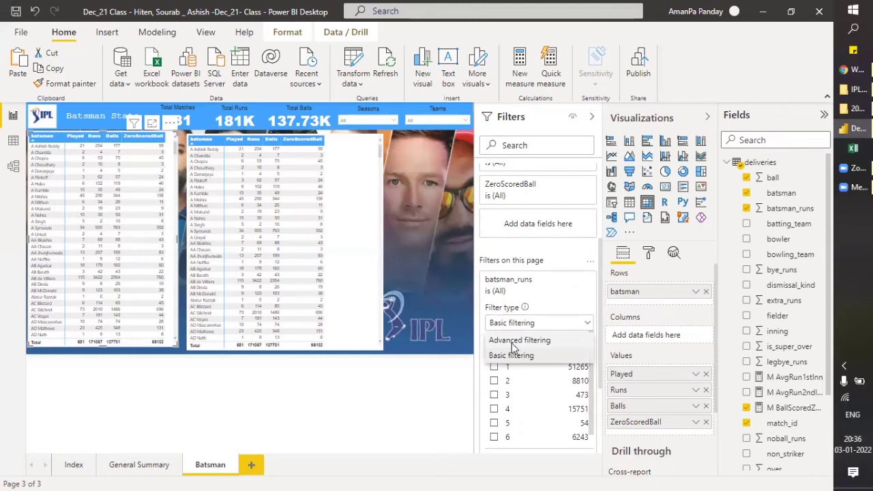
click(513, 345)
Apply an advanced page filter that shows items where batsman_runs is greater than or equal to 1000
scroll(523, 365, down, 1)
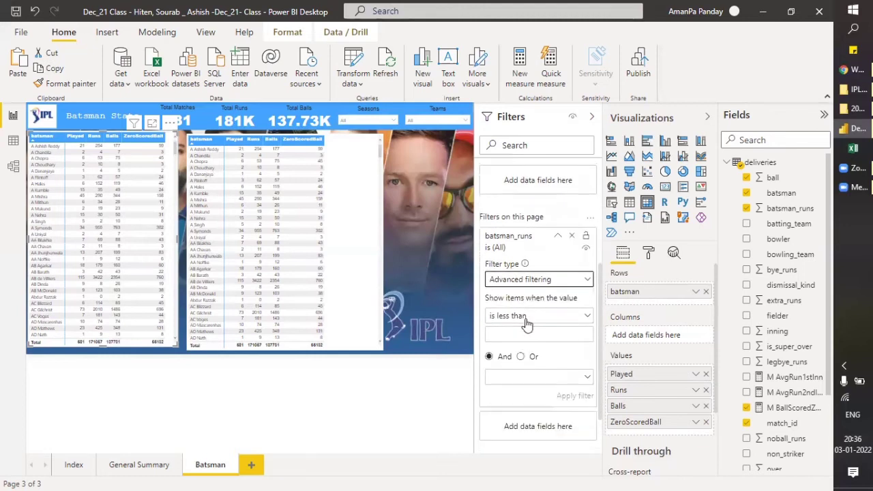
click(527, 319)
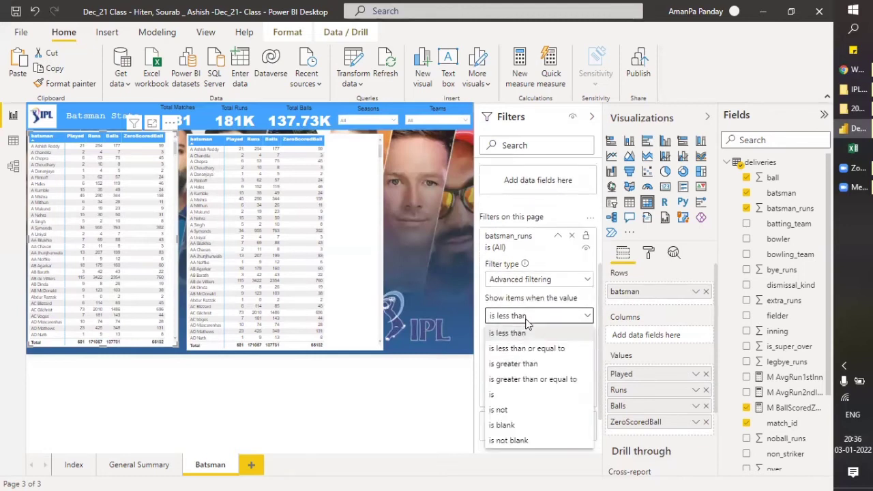
click(514, 382)
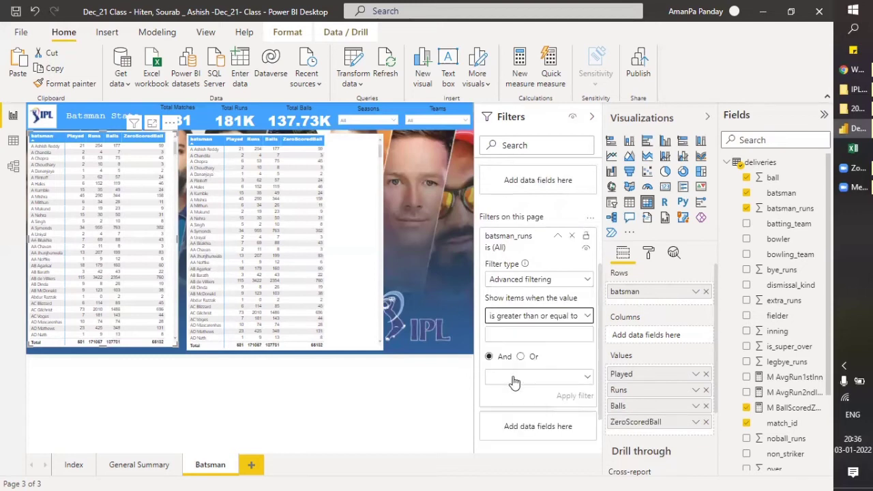
click(497, 335)
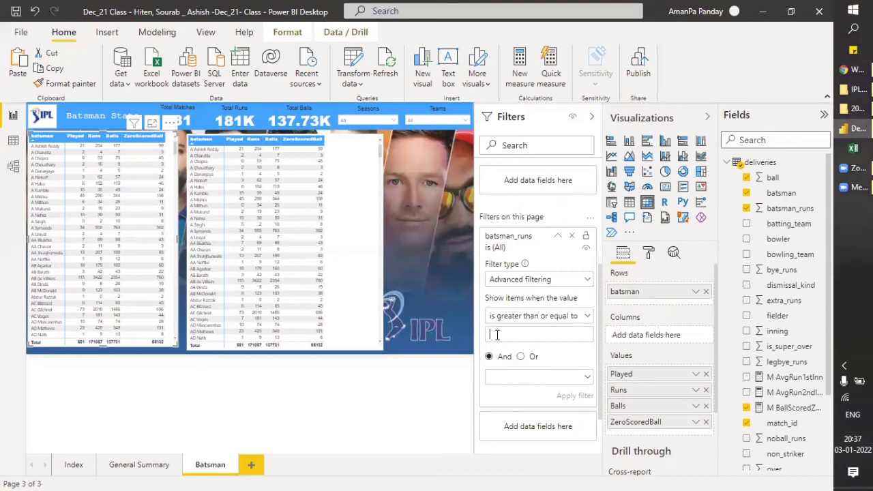
text(1000)
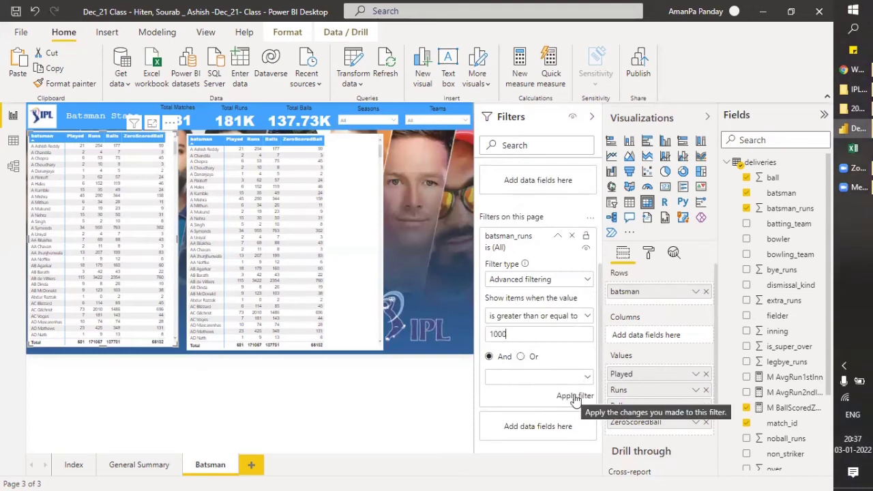
click(575, 396)
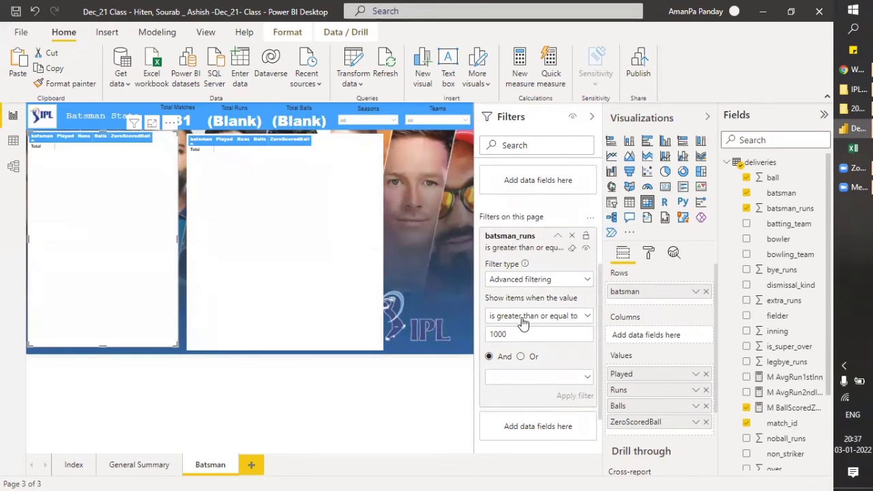
Clear the batsman_runs page filter
click(587, 317)
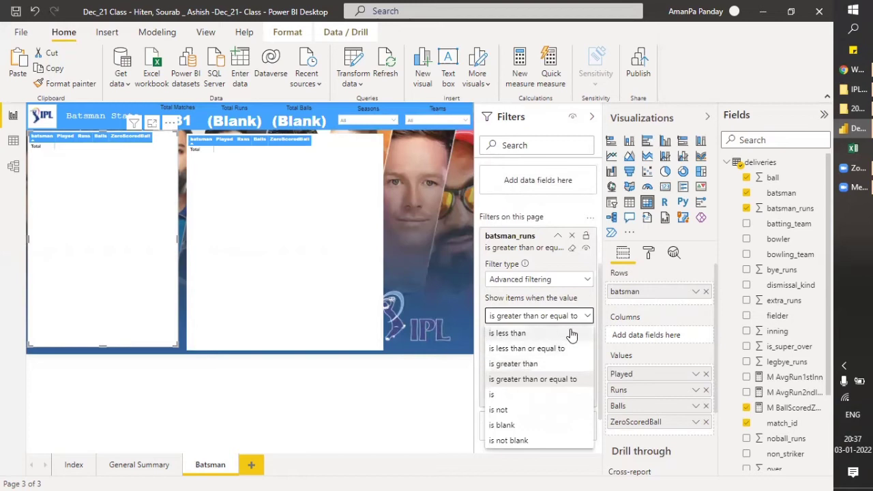
click(589, 316)
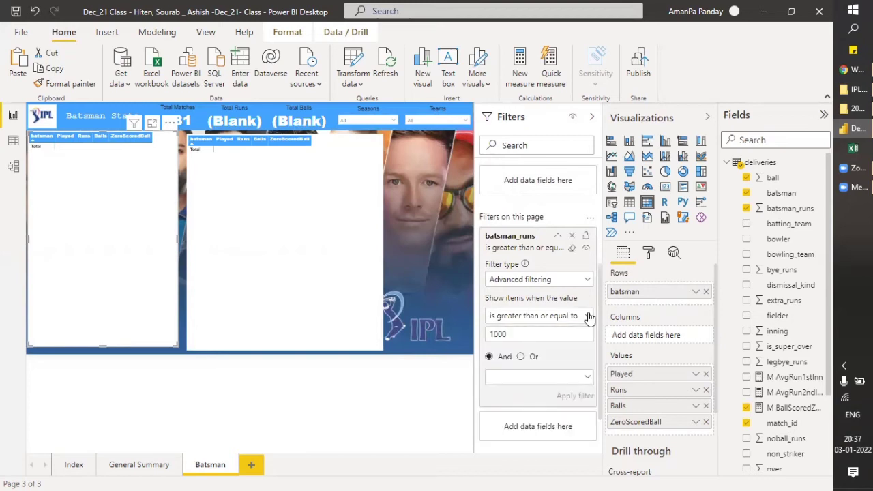
click(573, 248)
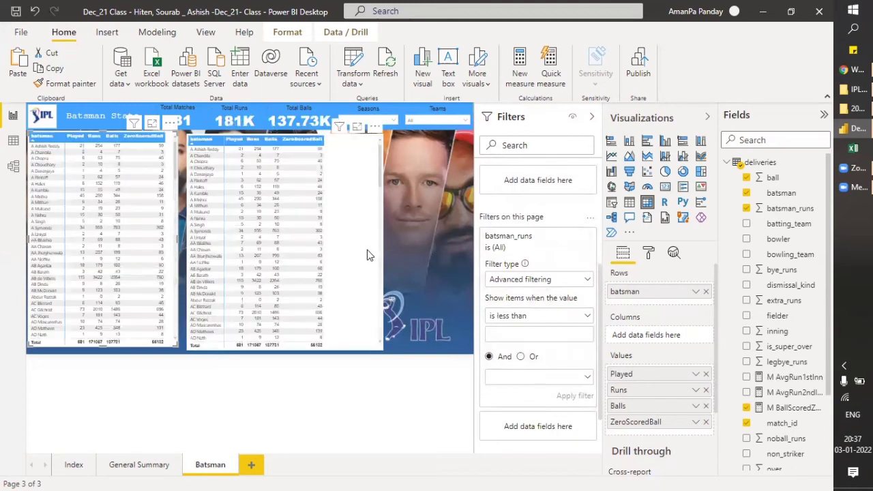
Apply a visual-level filter to the original batsman matrix so that Runs is greater than 1000
scroll(542, 317, up, 3)
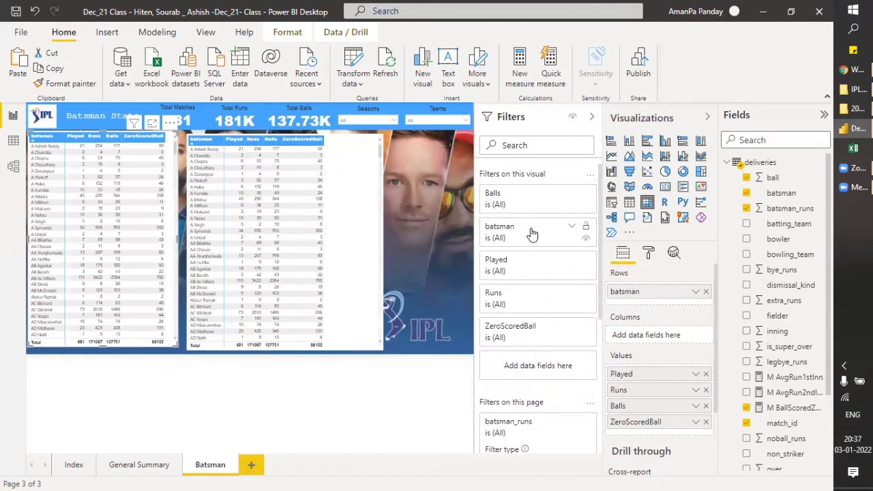
click(516, 298)
click(519, 340)
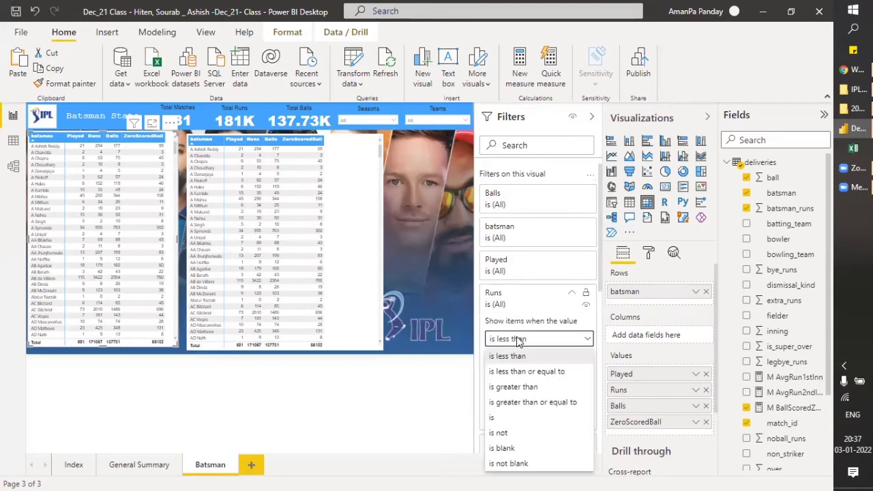
click(517, 386)
click(504, 358)
text(1000)
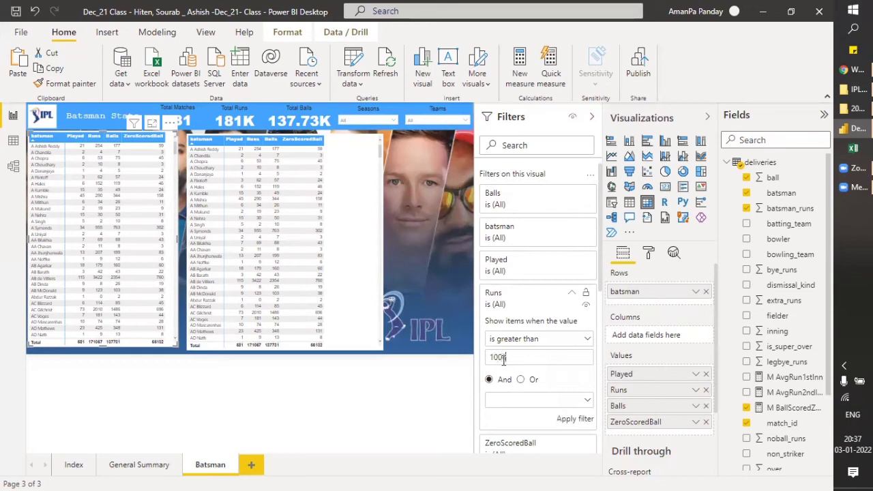
click(575, 418)
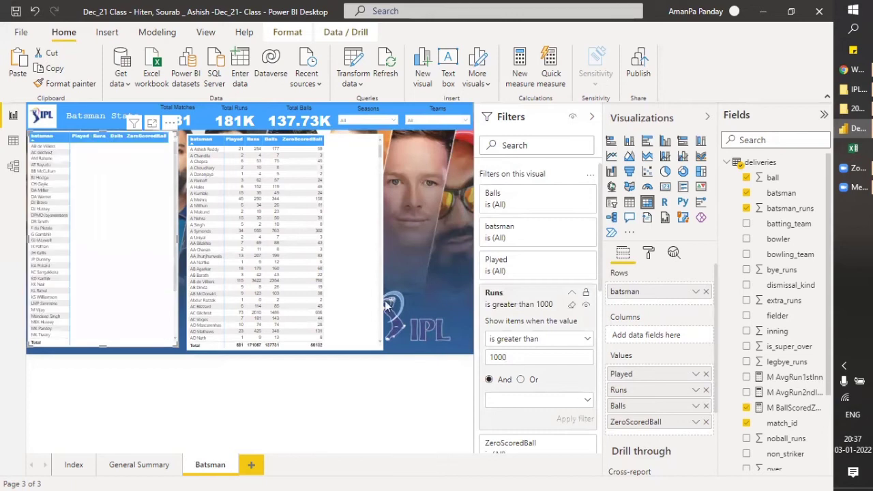
Filter the copied matrix to Runs greater than 1000 at visual level and narrow the visual to fit its columns
click(348, 234)
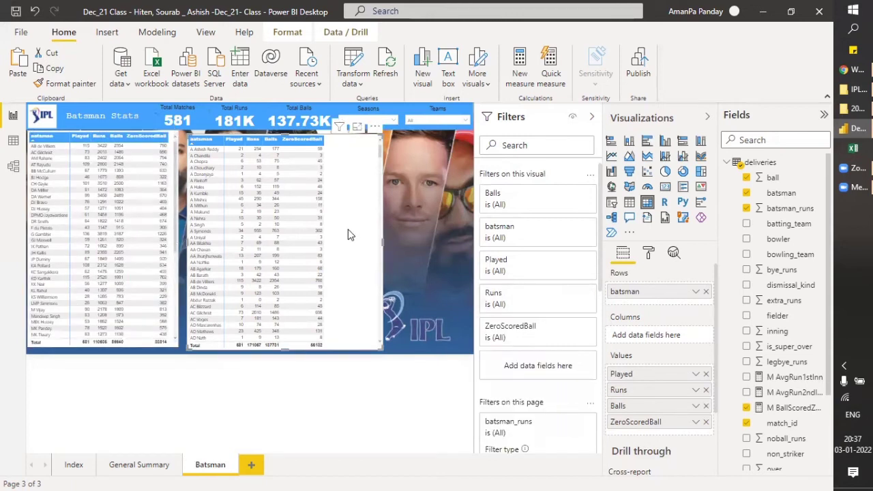
click(516, 295)
click(528, 344)
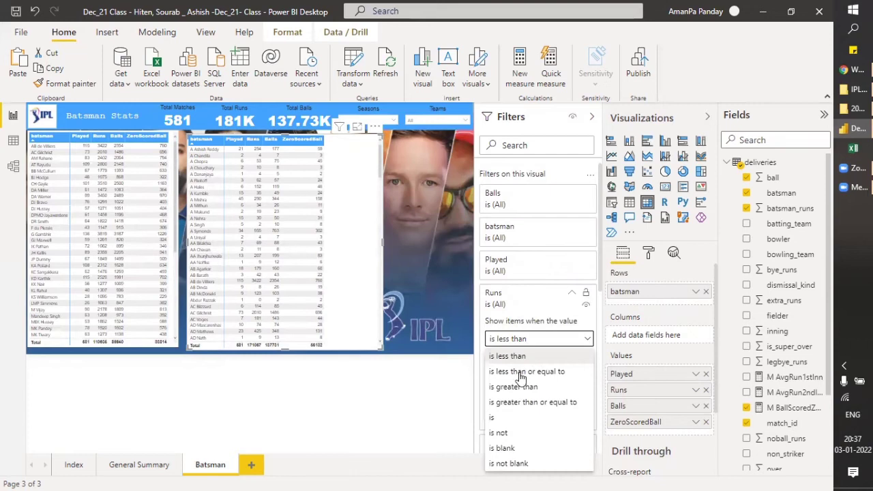
click(516, 394)
click(509, 356)
text(100)
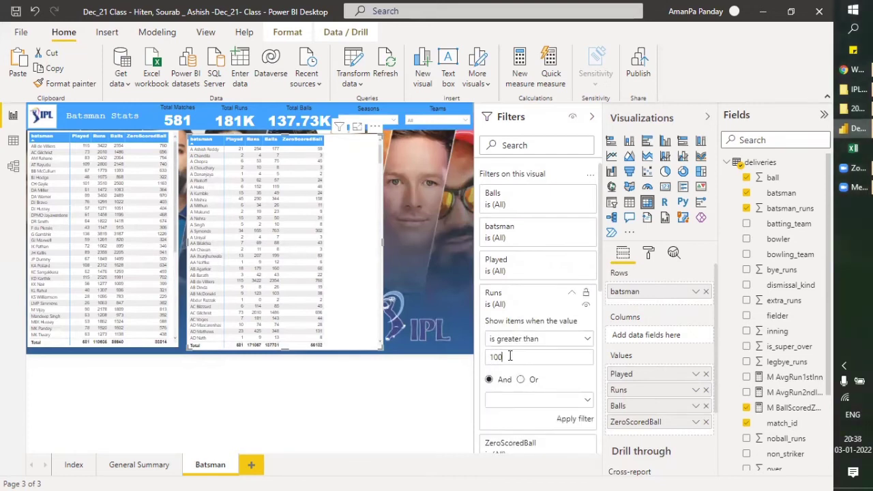
text(0)
click(569, 422)
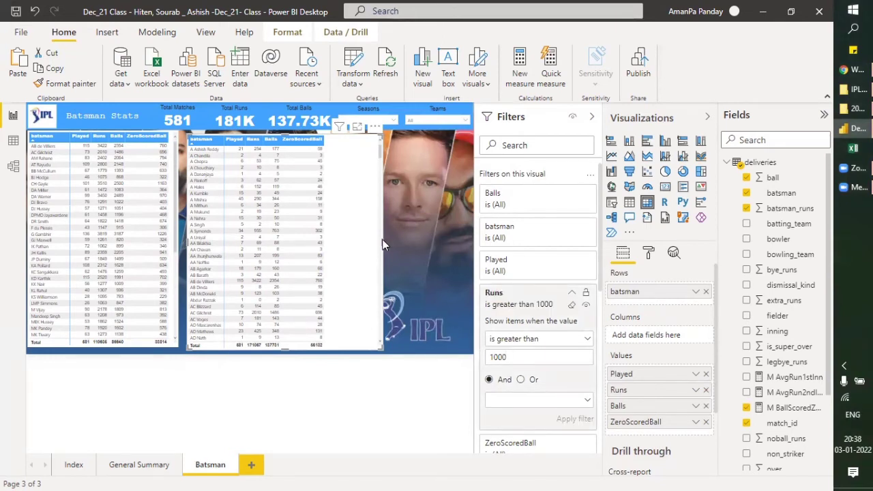
drag(349, 237, 342, 234)
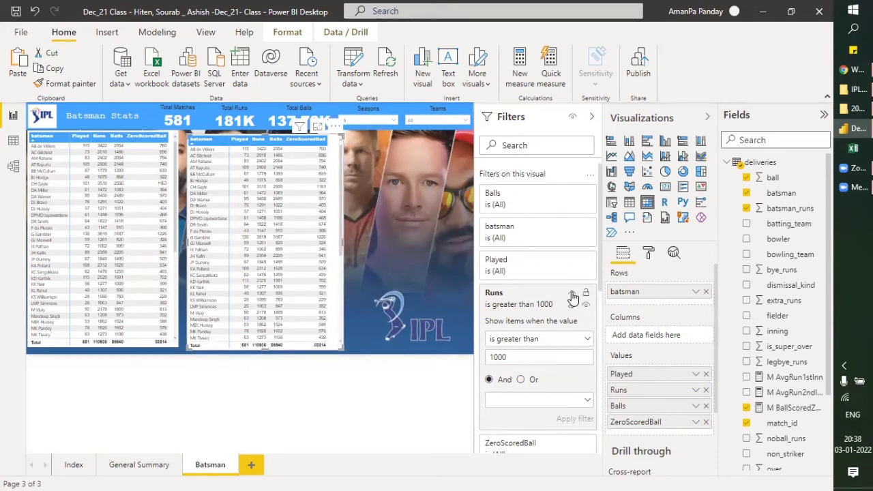
Add inning as a visual-level filter on the copied matrix, applying the condition is 1 and replacing it with is 2
click(573, 296)
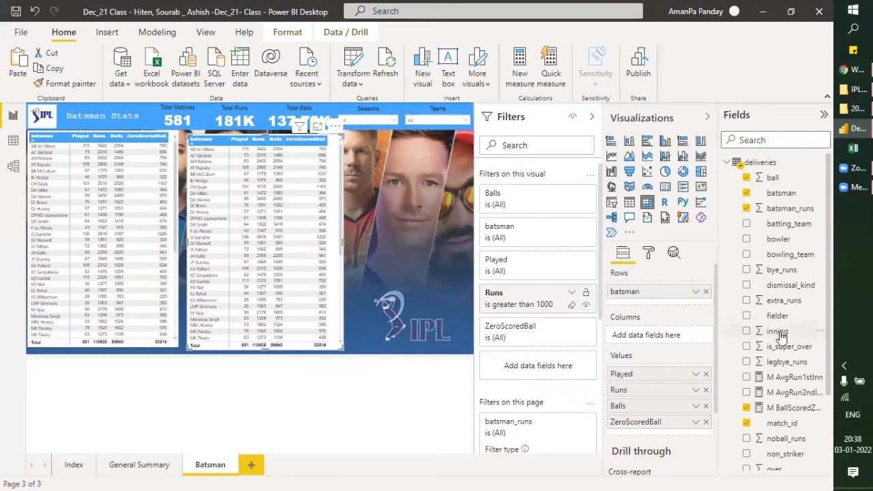
drag(769, 346, 563, 368)
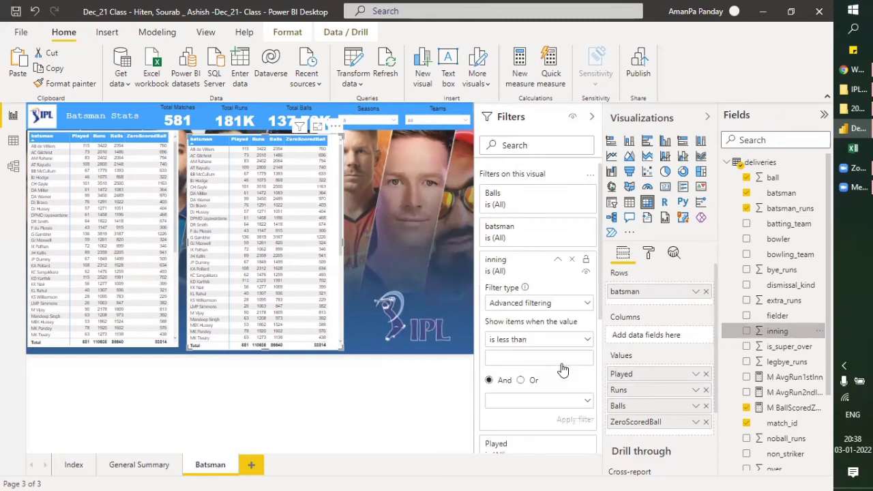
click(537, 339)
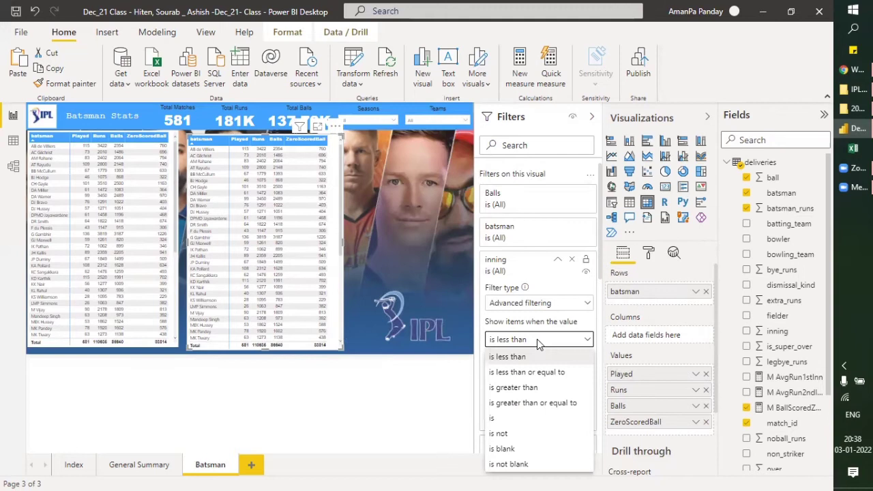
click(513, 418)
click(508, 358)
text(1)
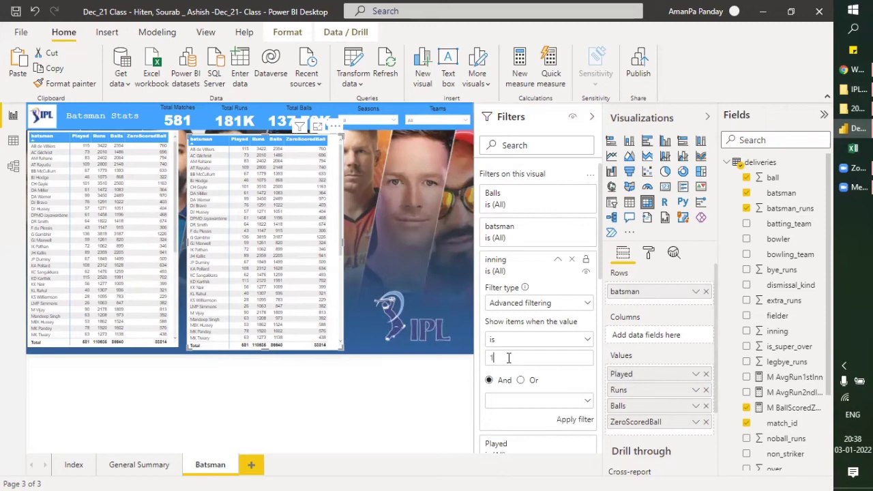
click(574, 421)
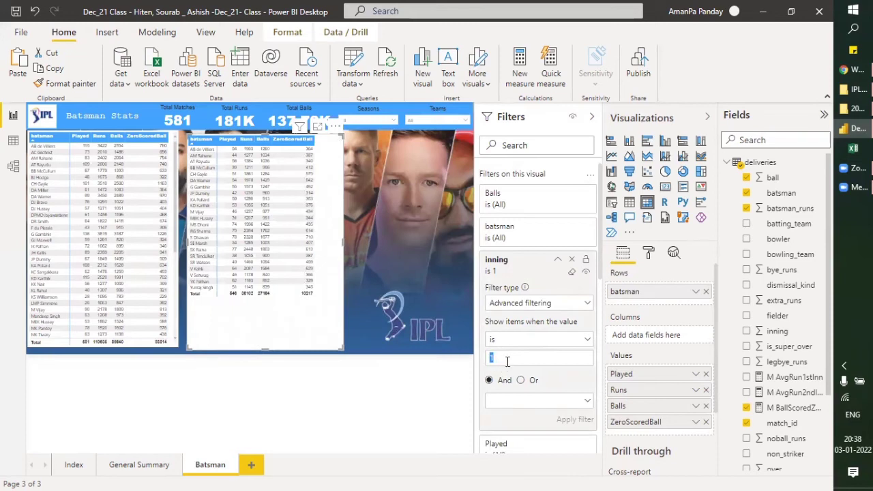
text(2)
click(566, 421)
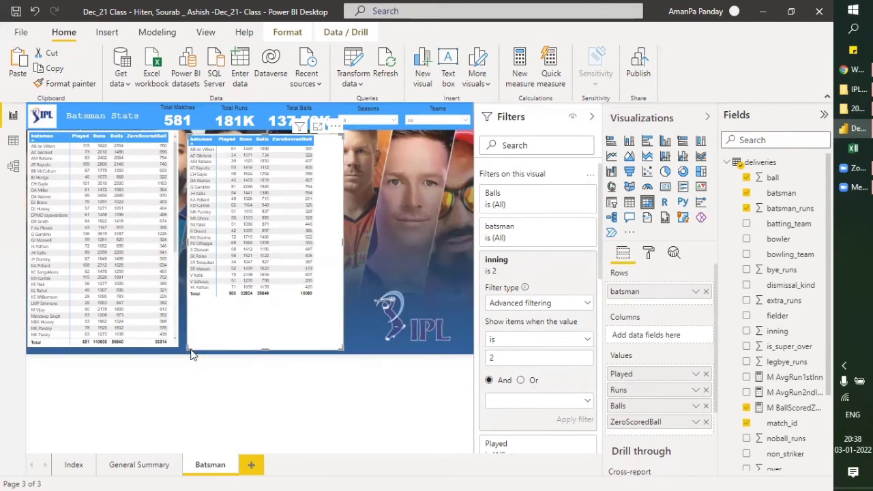
Add inning as a visual-level filter on the original matrix and apply the condition is 1
click(37, 348)
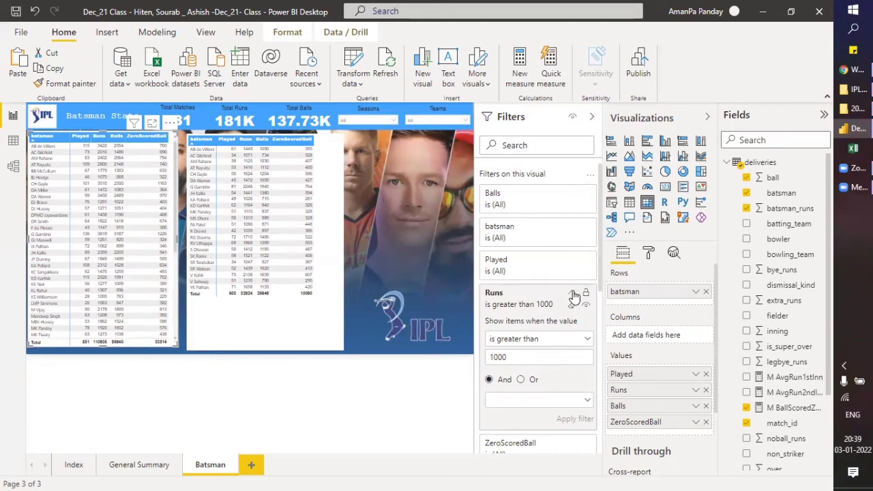
click(572, 293)
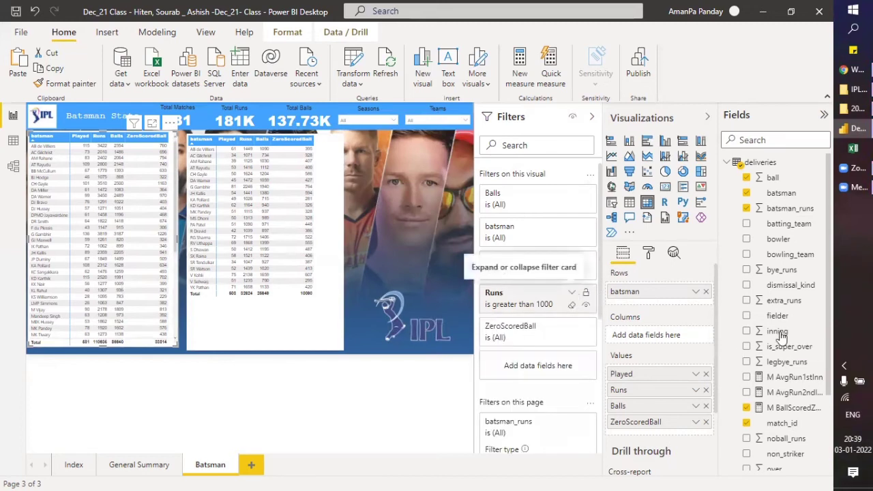
drag(781, 335, 543, 368)
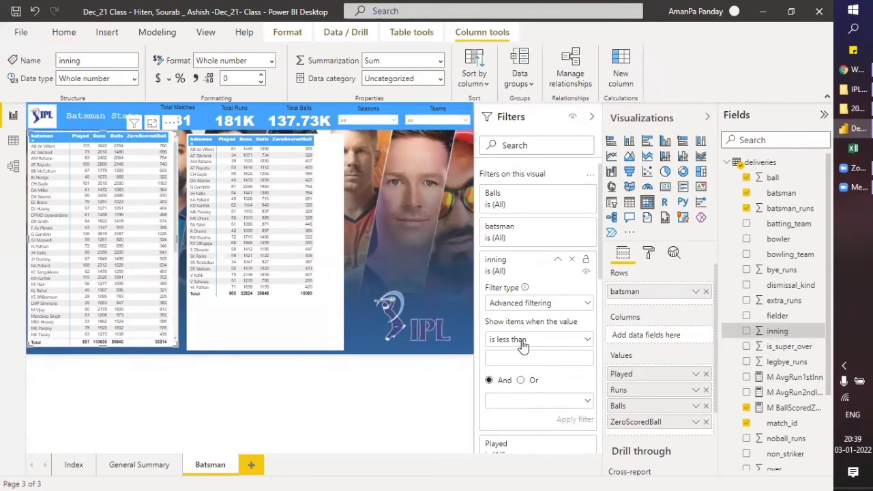
click(523, 341)
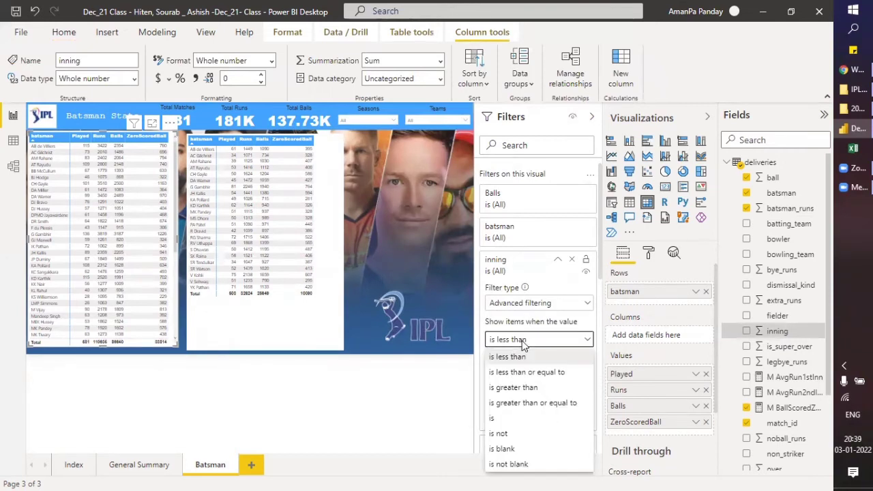
click(518, 416)
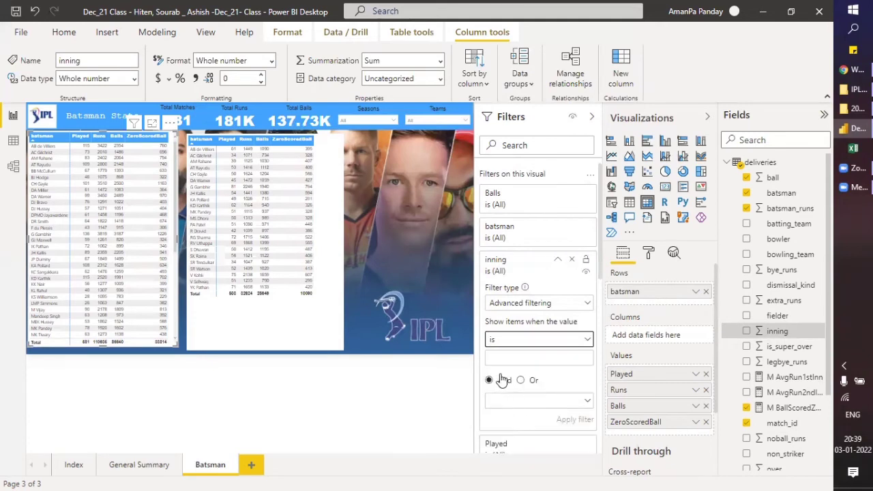
click(496, 358)
text(1)
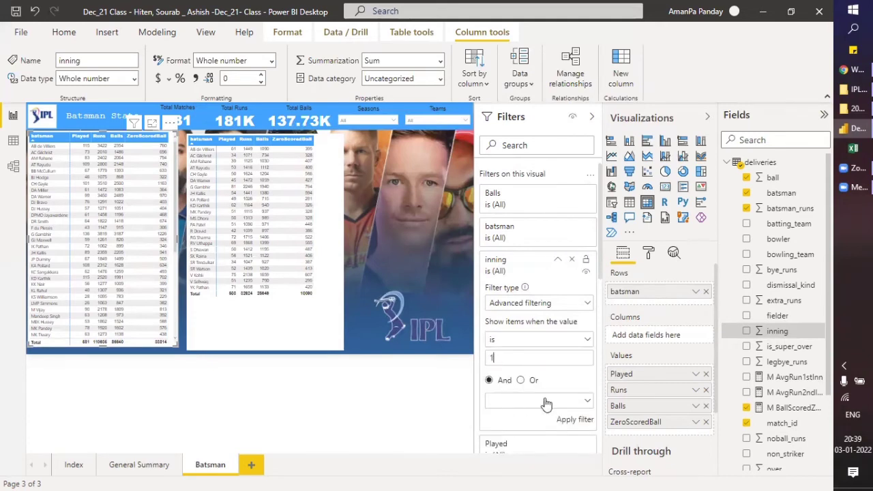
click(575, 419)
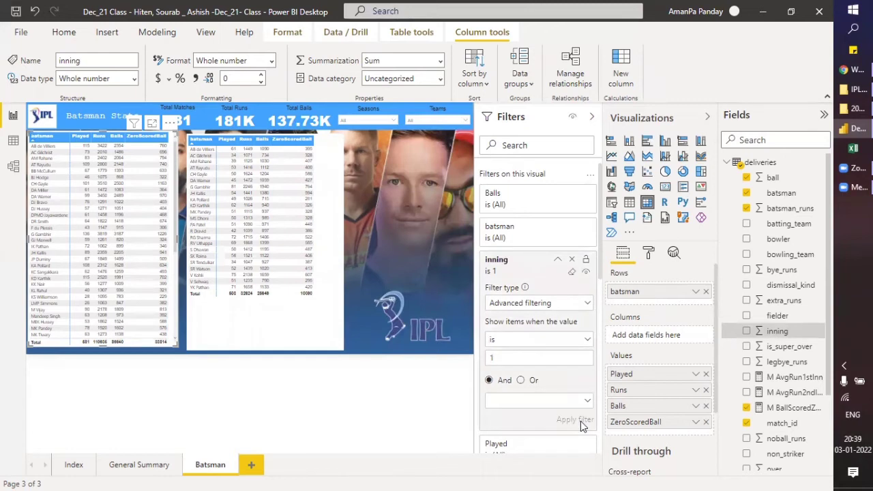
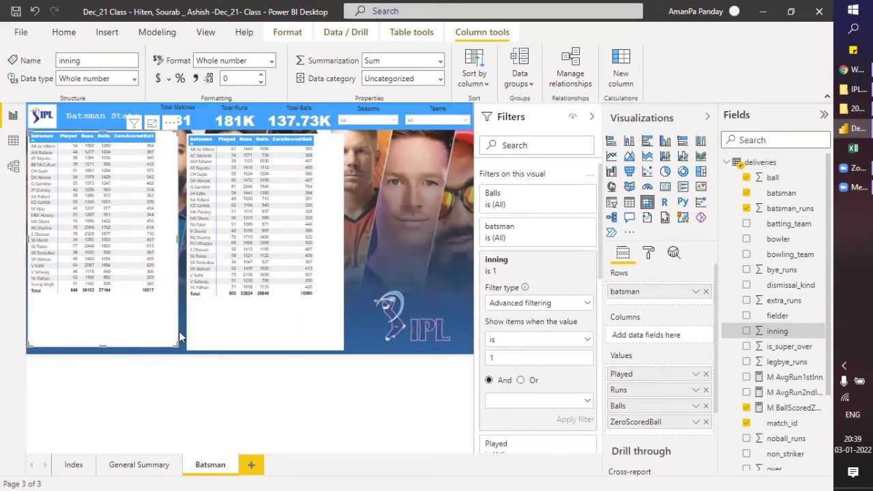
Clear the inning filter on the copied matrix and select the original batsman matrix
click(248, 328)
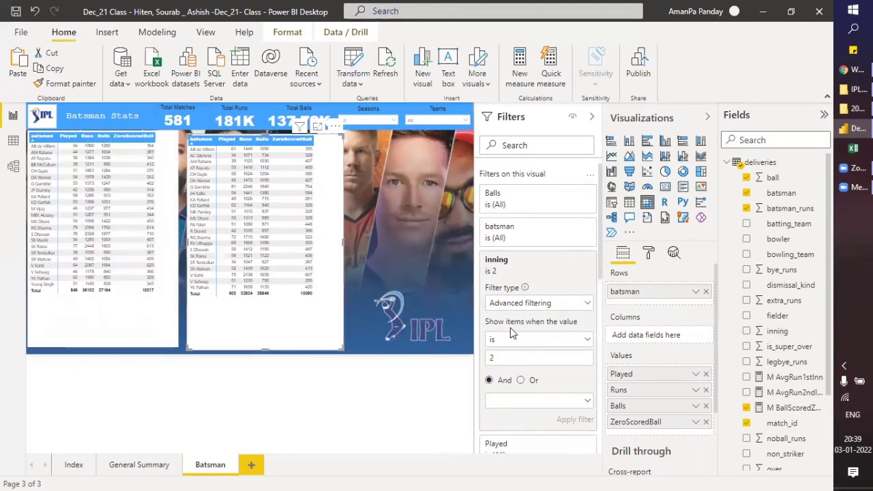
mouse_move(588, 264)
click(573, 272)
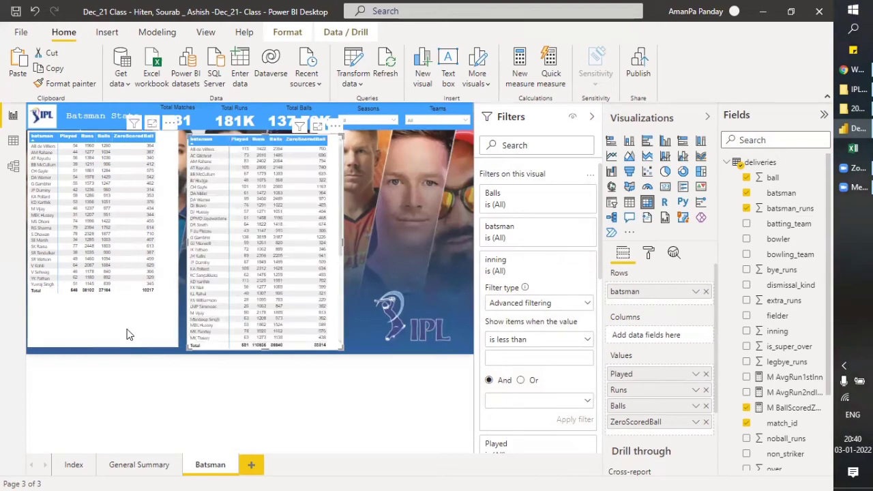
key(ctrl+z)
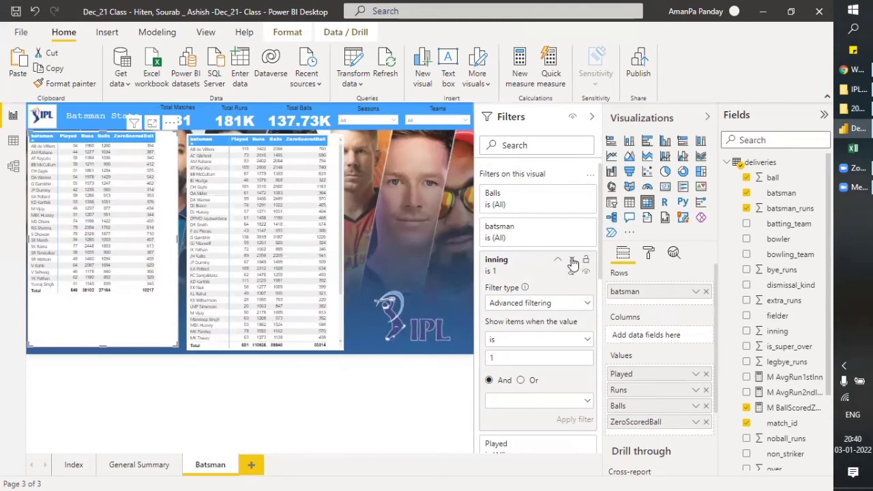
Remove the inning visual-level filter from both the original and the copied batsman matrix
click(572, 262)
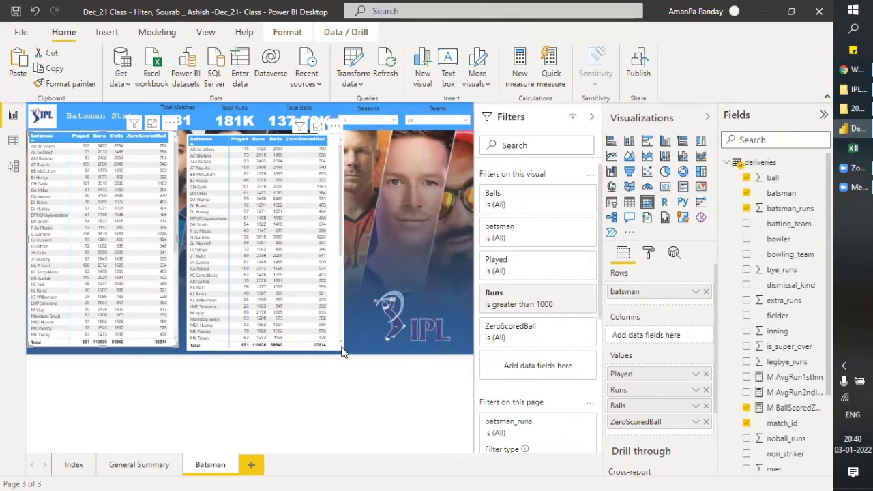
key(ctrl+z)
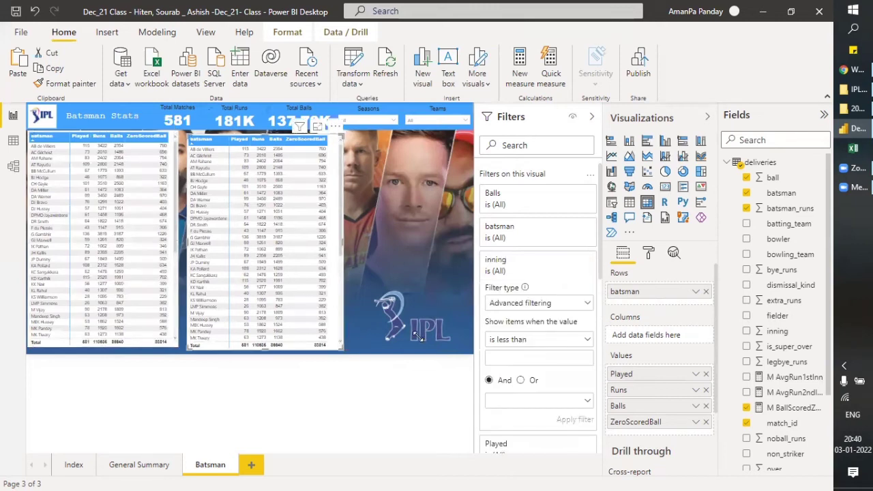
click(573, 261)
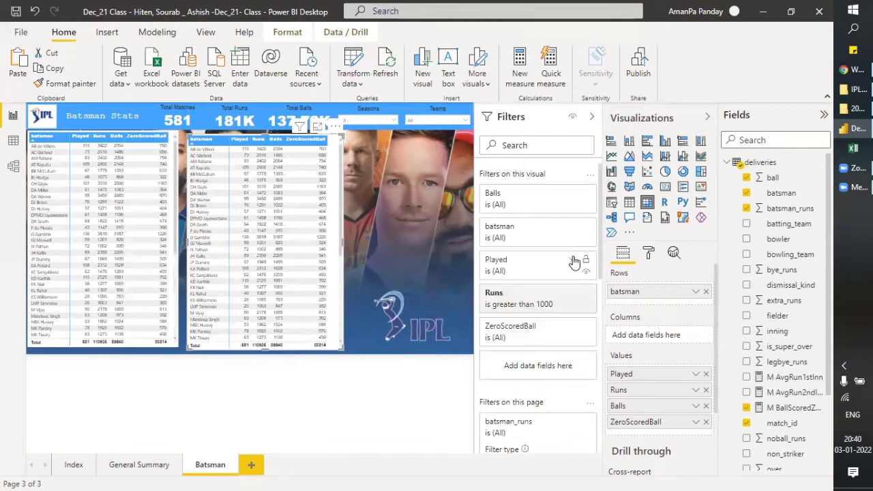
click(389, 149)
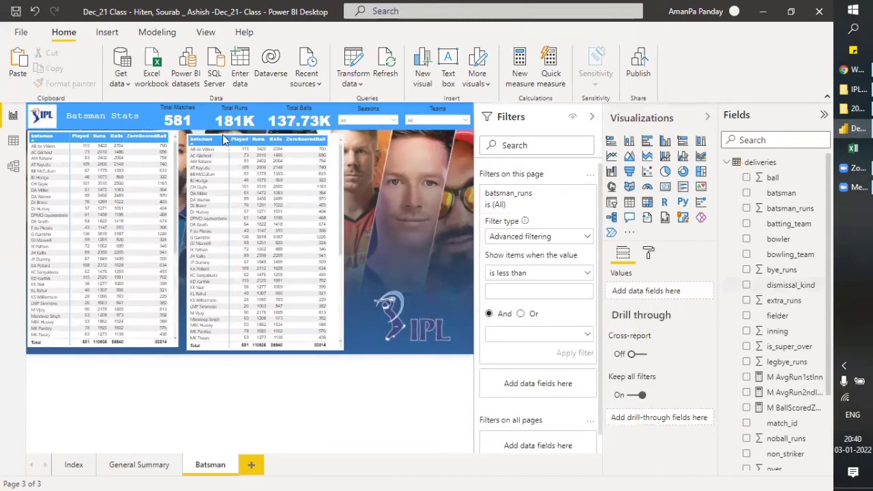
Shorten the copied matrix from its upper edge and fit a new blank slicer into the space above it
drag(268, 137, 263, 169)
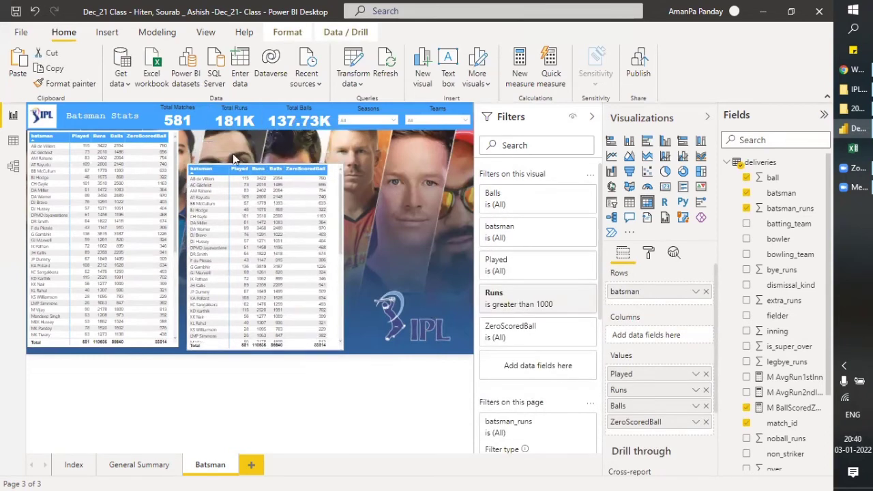
click(248, 143)
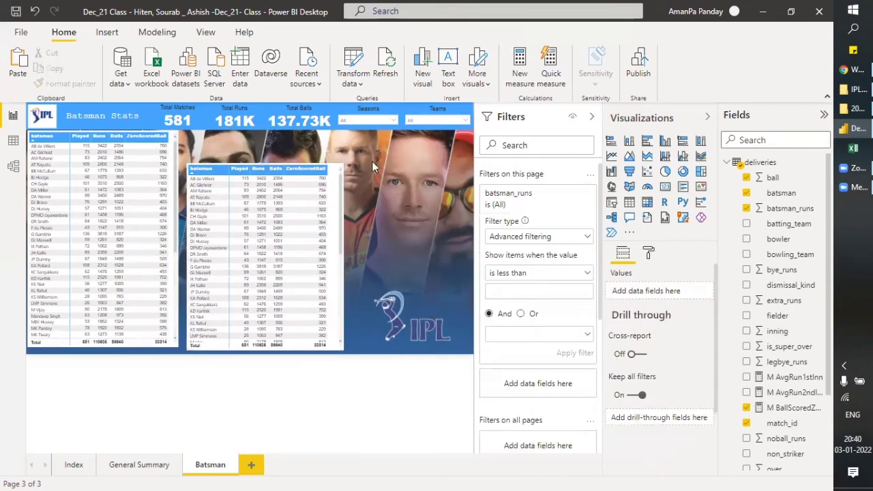
click(612, 203)
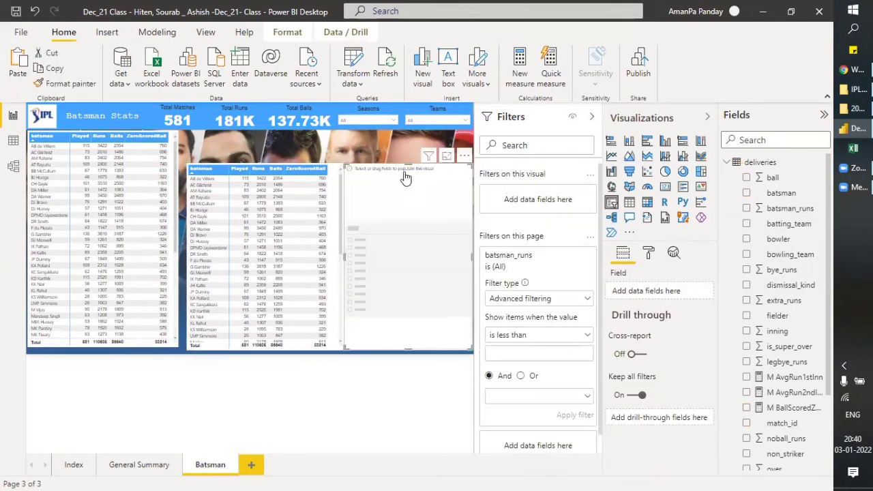
drag(423, 178, 276, 133)
drag(242, 196, 242, 163)
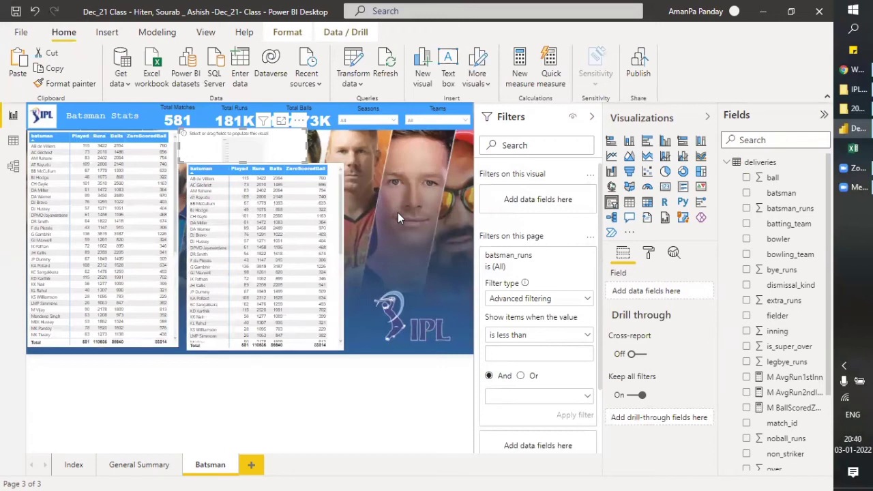
Populate the new slicer with the inning field, trying the List style before setting it to Dropdown
click(592, 118)
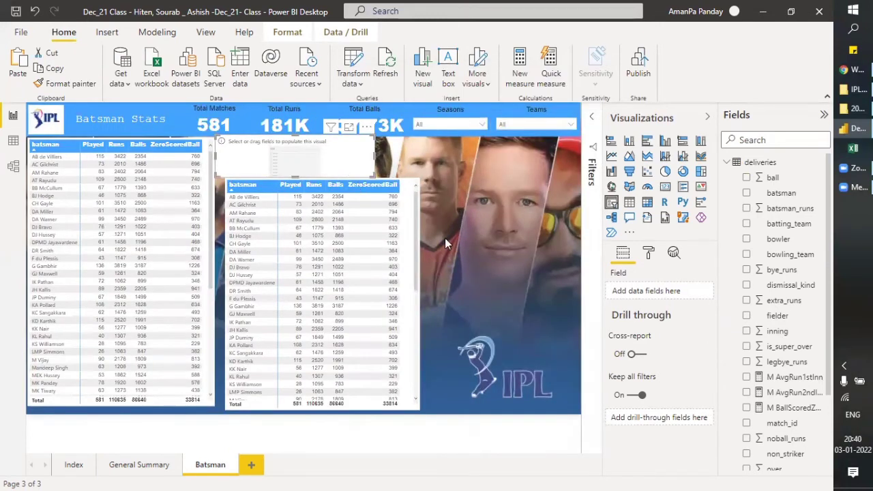
drag(777, 332, 672, 294)
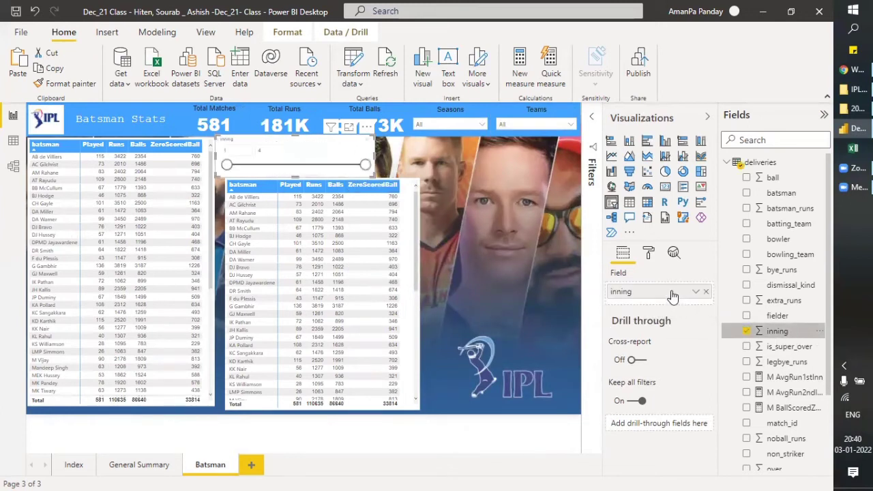
click(367, 141)
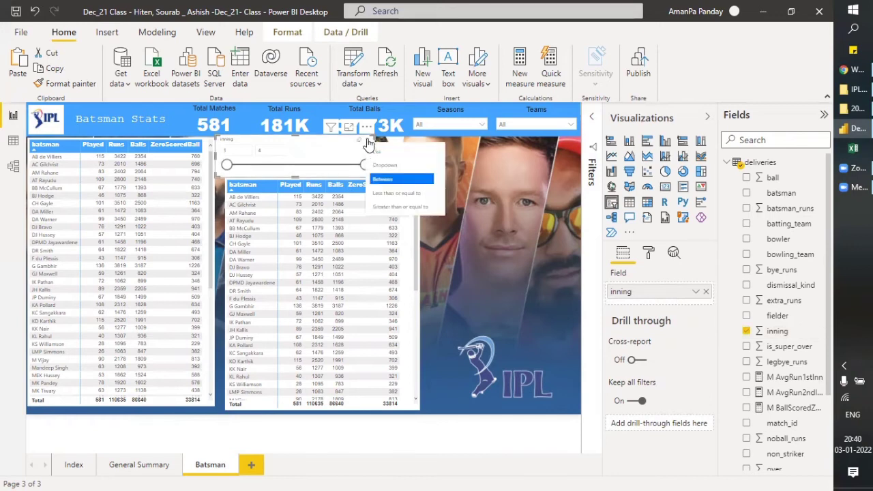
click(400, 156)
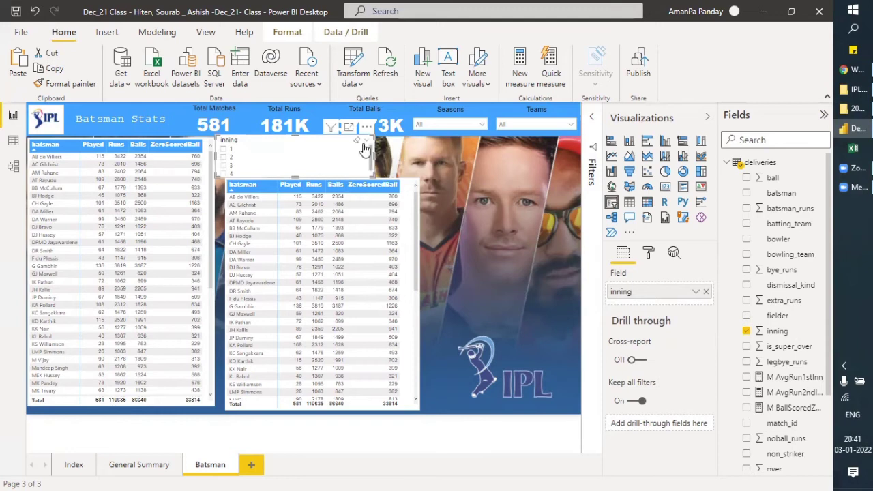
click(367, 141)
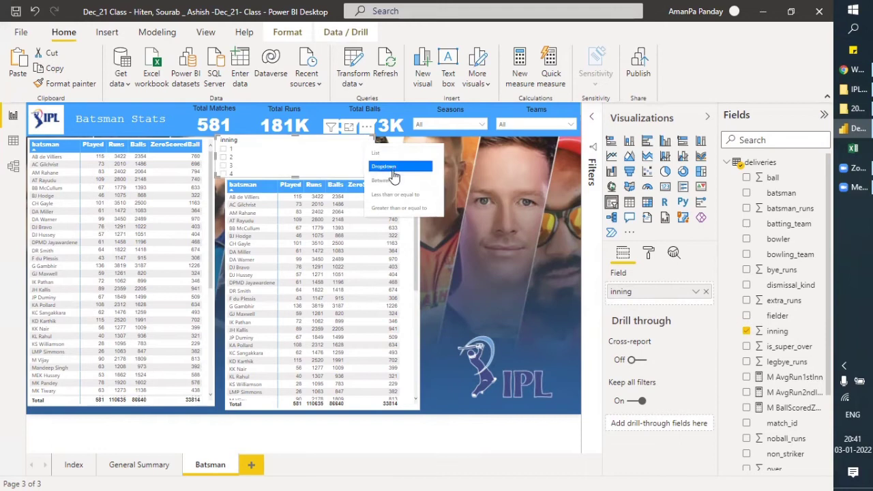
click(386, 166)
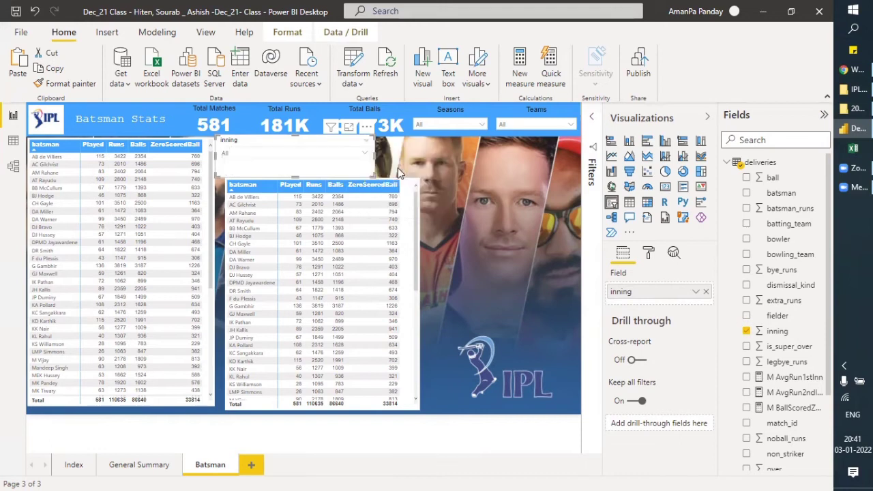
Look through the inning slicer's Items, Selection controls and Title formatting options
click(647, 254)
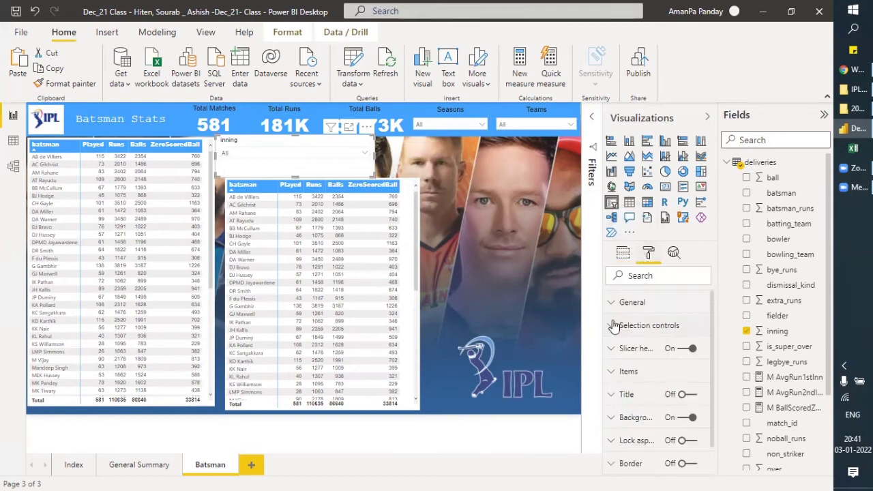
click(613, 376)
scroll(613, 378, down, 6)
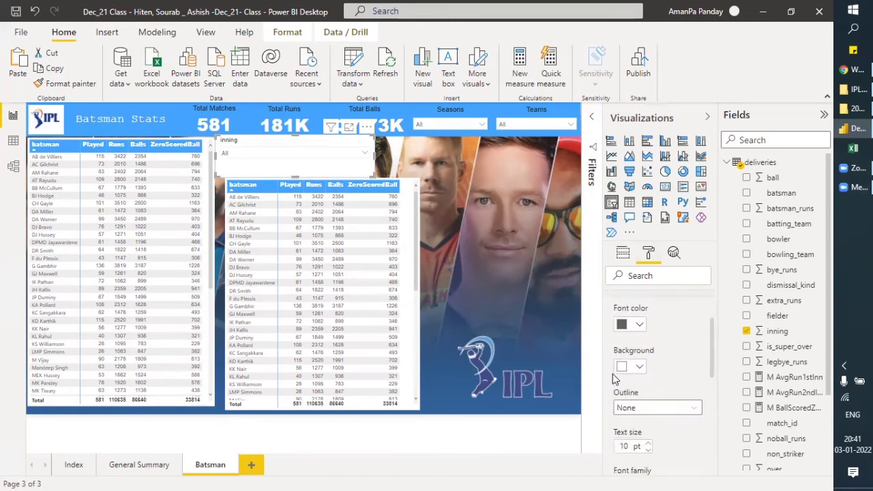
scroll(612, 375, down, 2)
scroll(613, 376, down, 4)
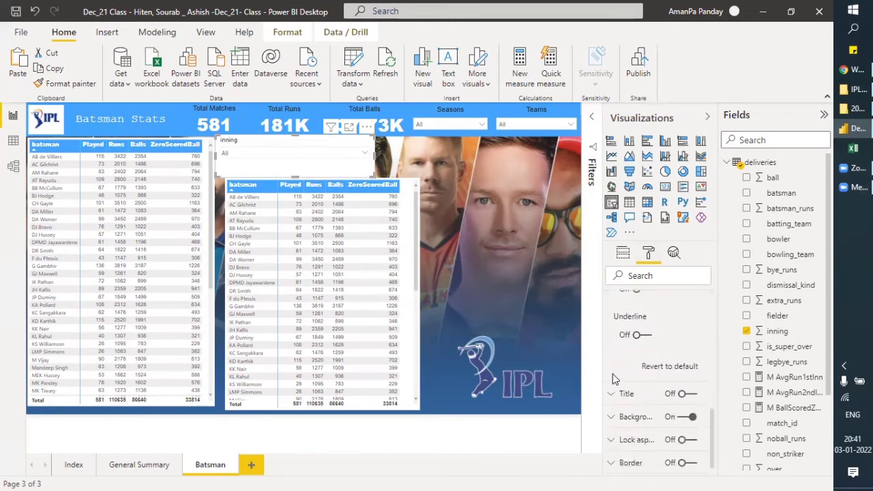
scroll(617, 375, up, 10)
click(614, 371)
click(616, 327)
scroll(668, 386, down, 3)
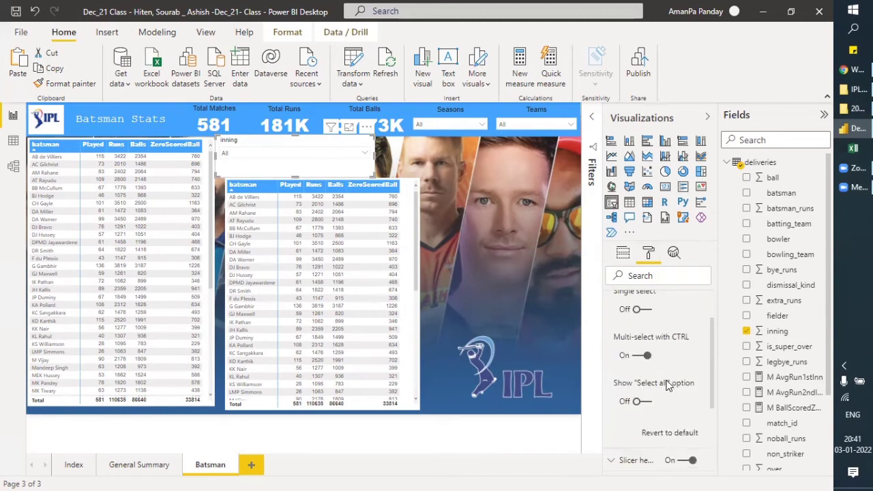
scroll(668, 386, down, 1)
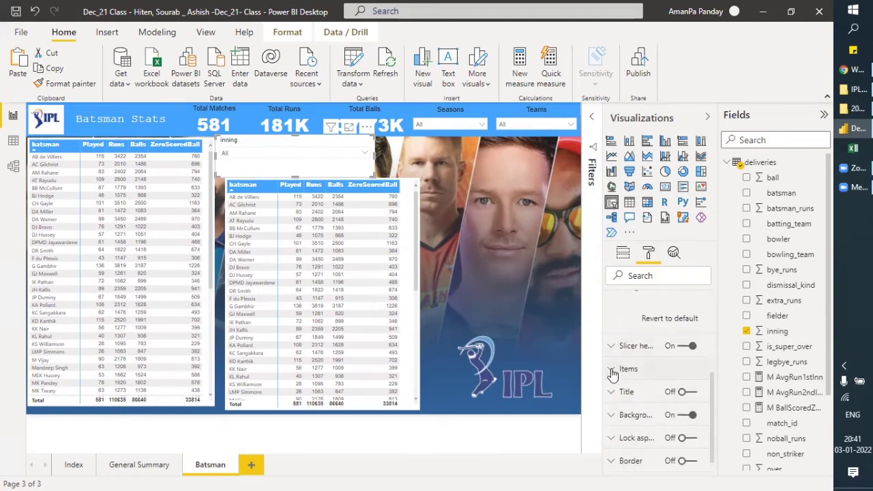
click(613, 370)
scroll(612, 373, down, 6)
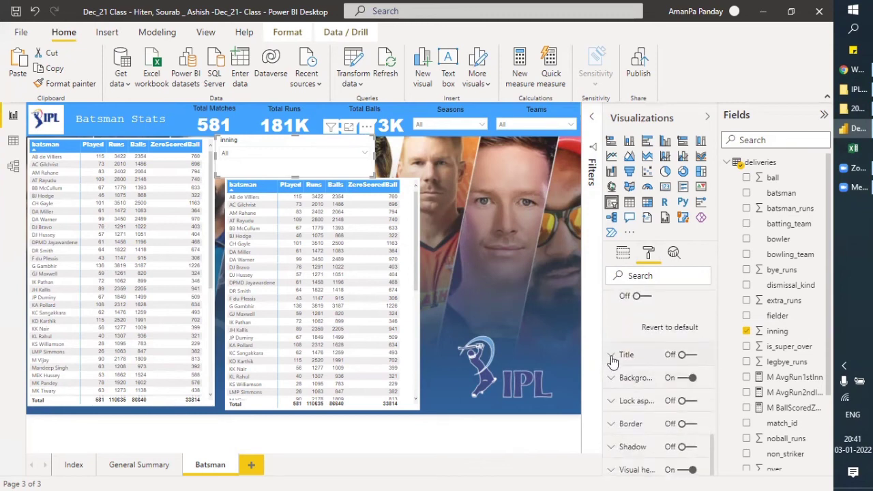
click(612, 360)
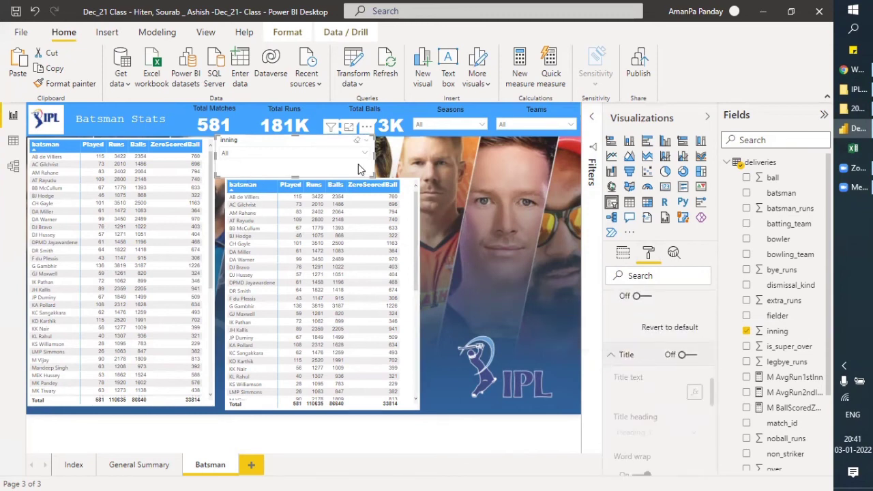
click(613, 356)
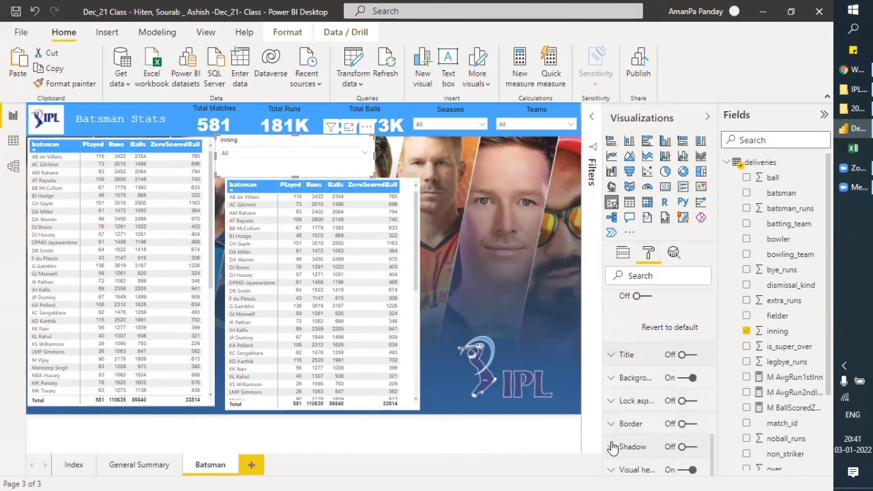
Review the inning slicer's item text and outline settings along with its lock aspect option
scroll(638, 403, up, 3)
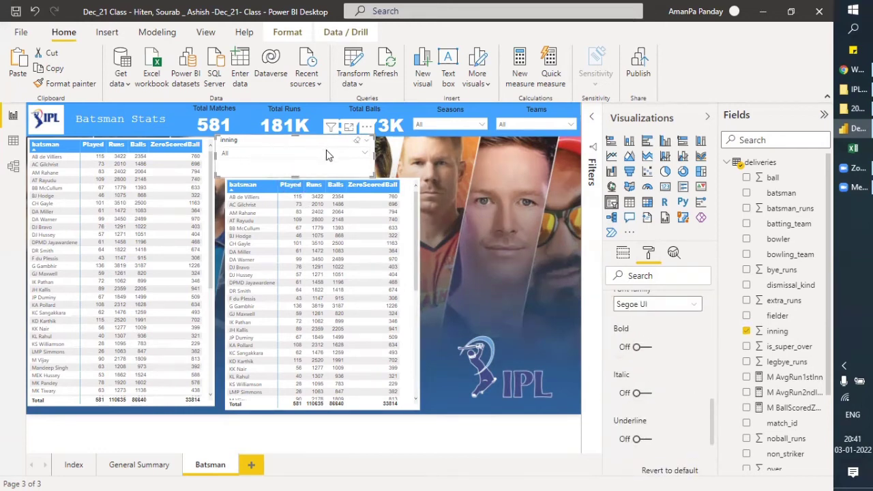
scroll(693, 362, up, 5)
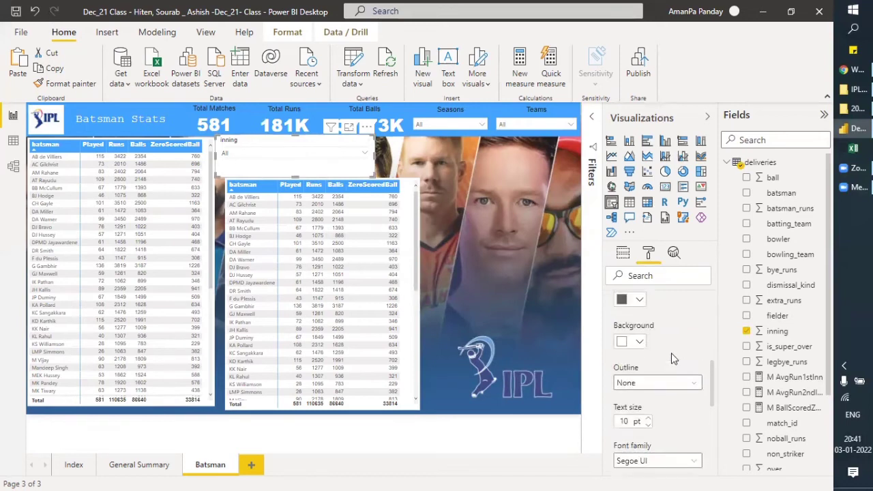
scroll(649, 423, down, 3)
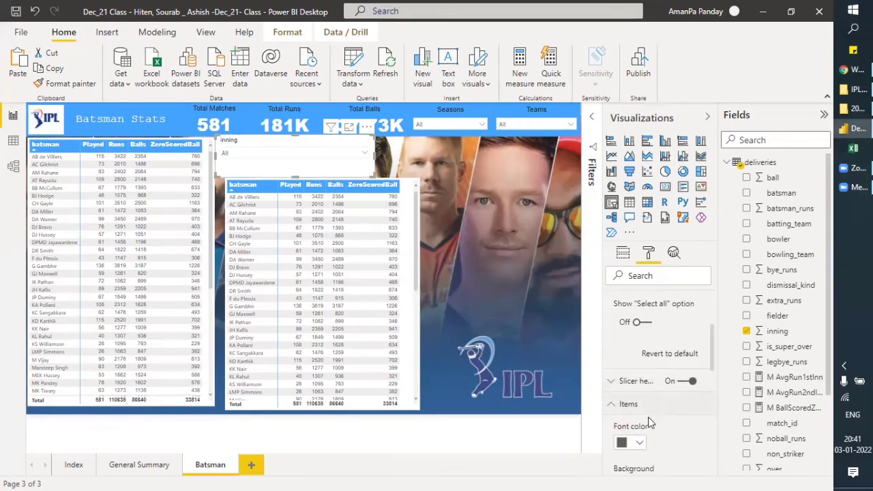
scroll(649, 423, down, 2)
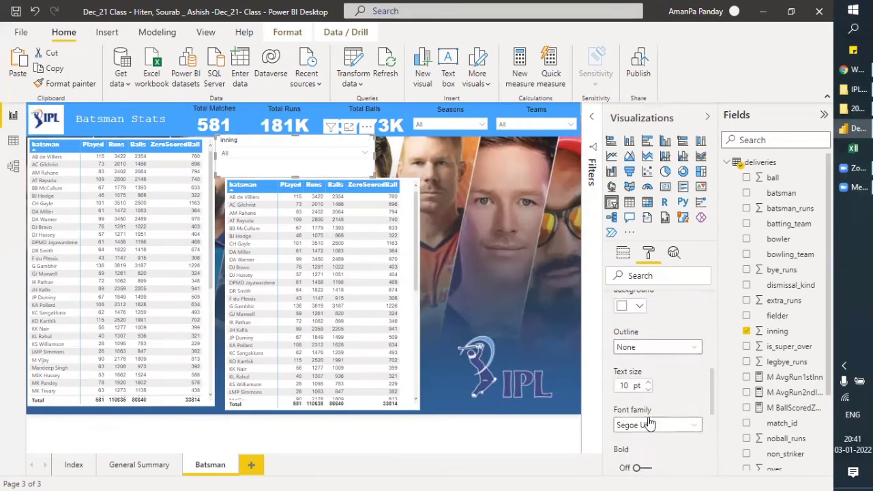
click(649, 341)
click(648, 342)
scroll(656, 375, down, 3)
scroll(656, 382, down, 2)
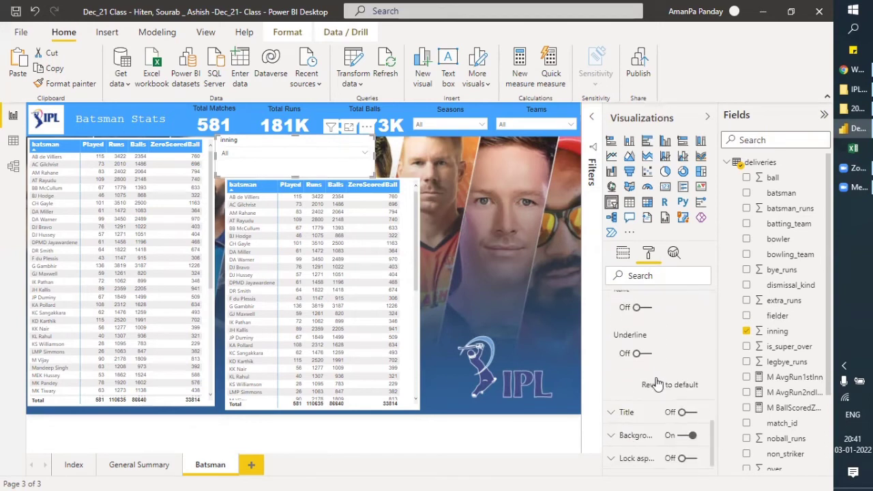
scroll(656, 383, down, 1)
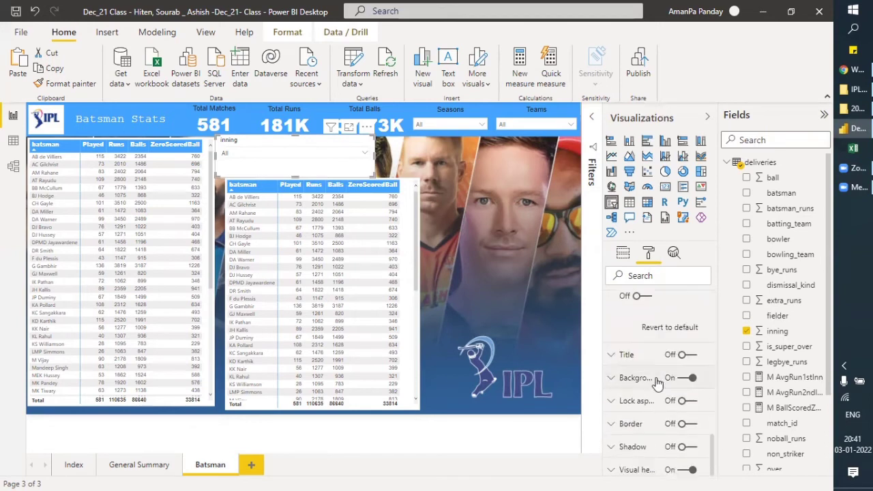
click(611, 401)
scroll(631, 366, up, 5)
scroll(631, 367, up, 5)
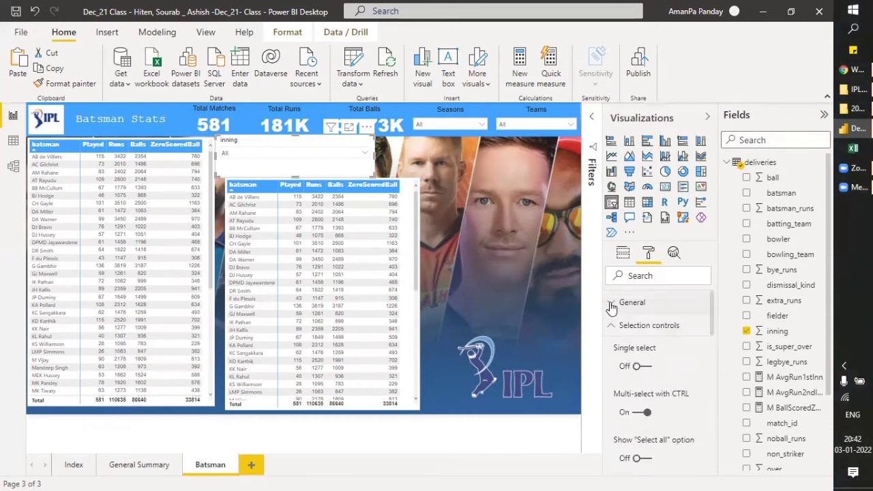
Check the inning slicer's General settings and turn on Single select in its selection controls
click(612, 305)
scroll(661, 382, down, 5)
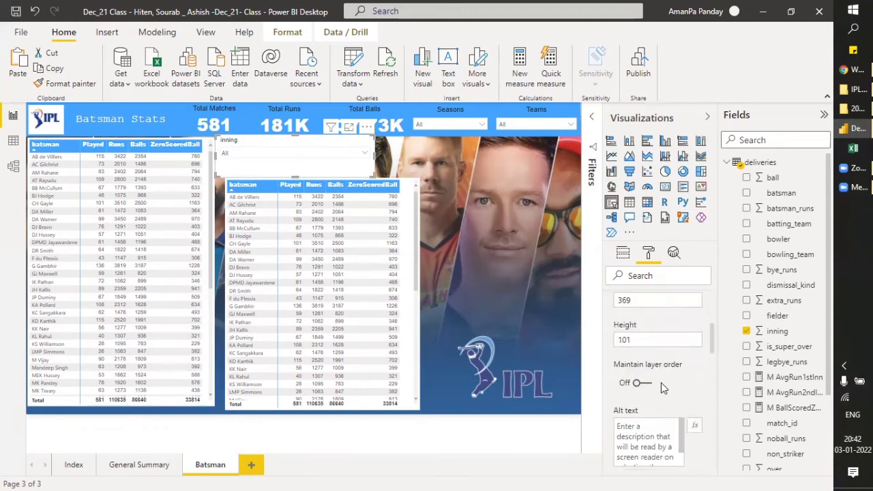
scroll(646, 387, down, 1)
scroll(647, 388, down, 5)
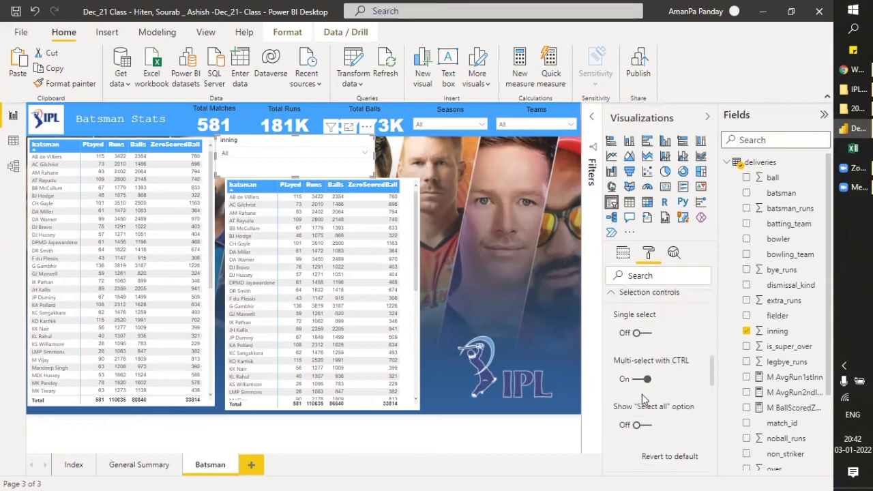
click(643, 334)
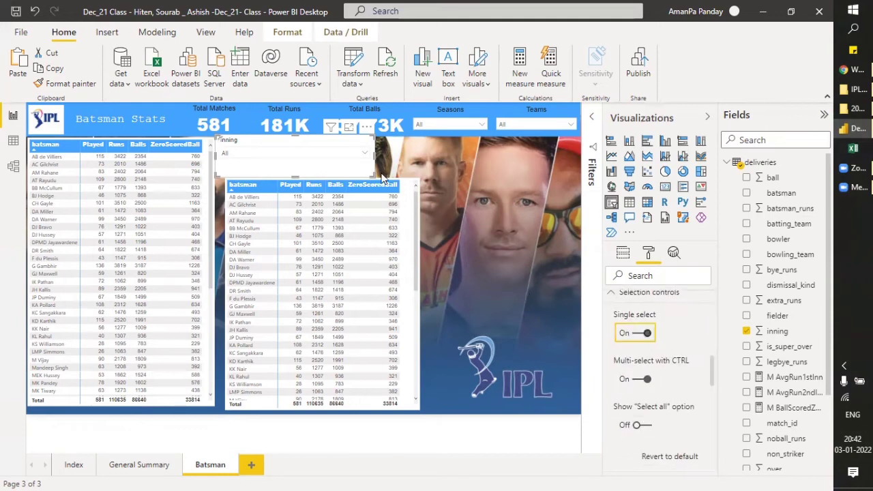
Change the inning slicer's style to List and widen it past the copied matrix's far edge
click(369, 143)
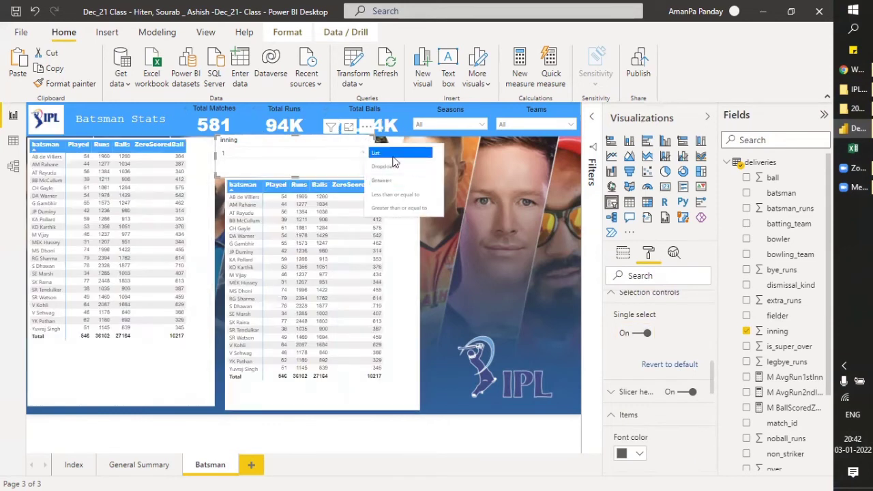
click(393, 162)
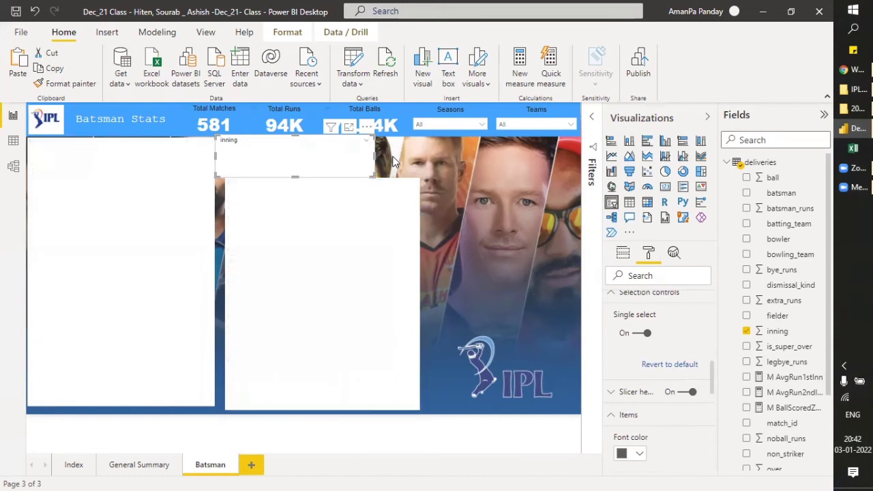
click(450, 156)
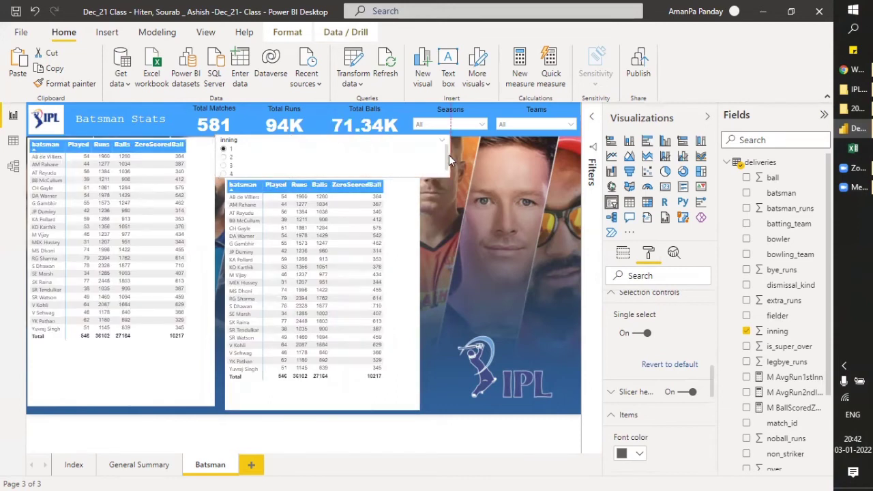
Change the inning slicer's style to Between, narrow its range from the upper end, and restore the full 1 to 4 range
click(442, 144)
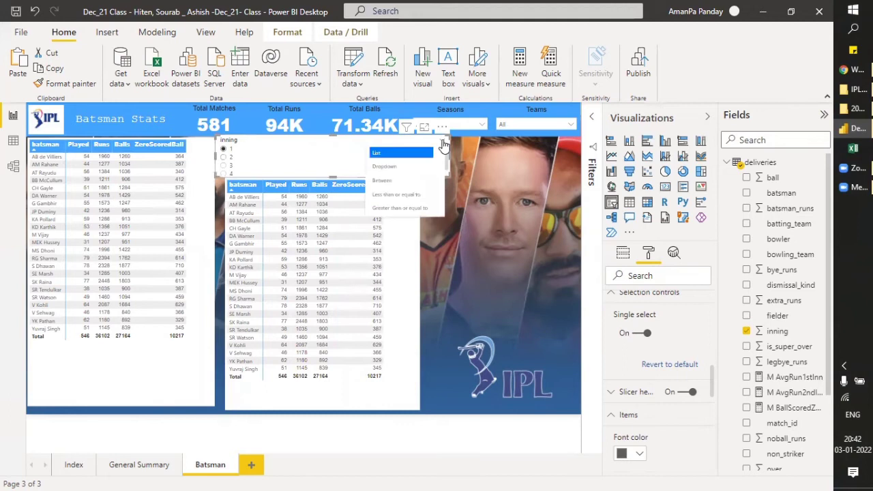
click(397, 181)
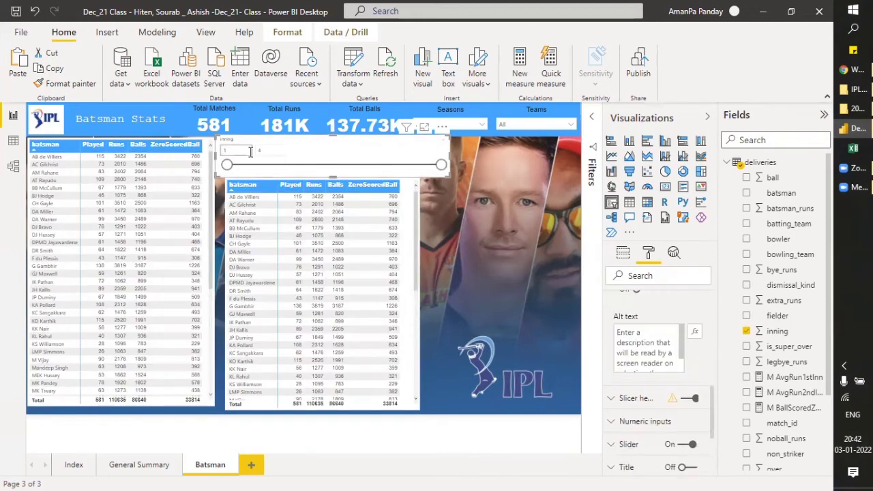
drag(441, 165, 333, 169)
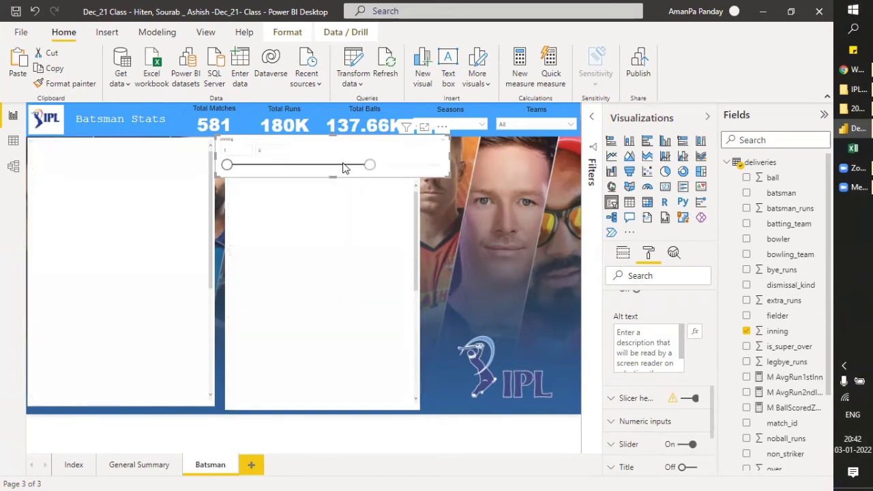
drag(300, 165, 482, 169)
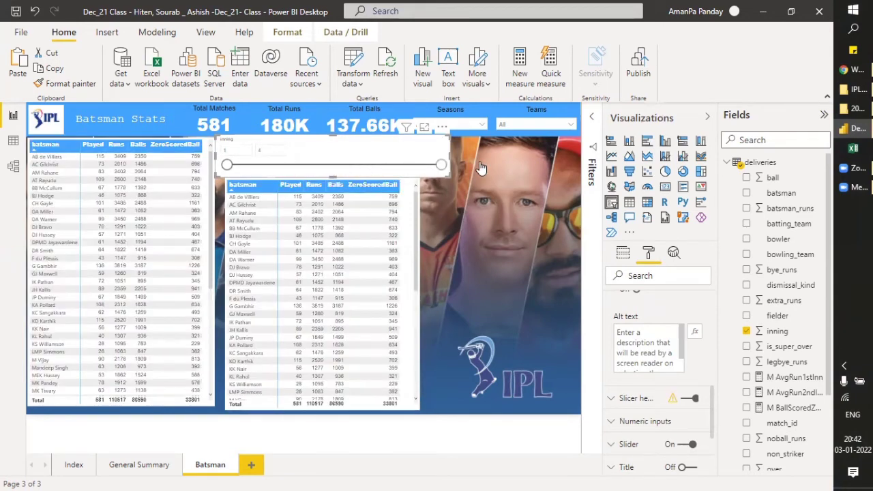
Try the Less than or equal to style on the inning slicer and return it to Between
click(442, 145)
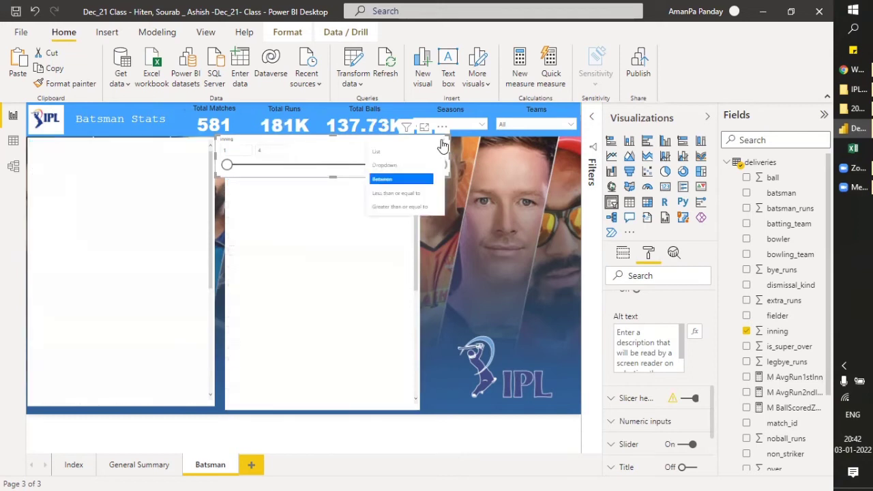
click(399, 194)
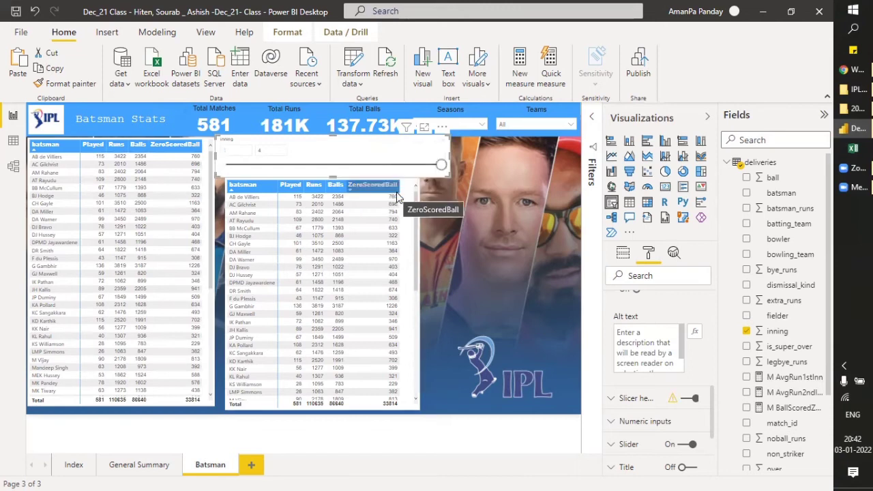
click(442, 146)
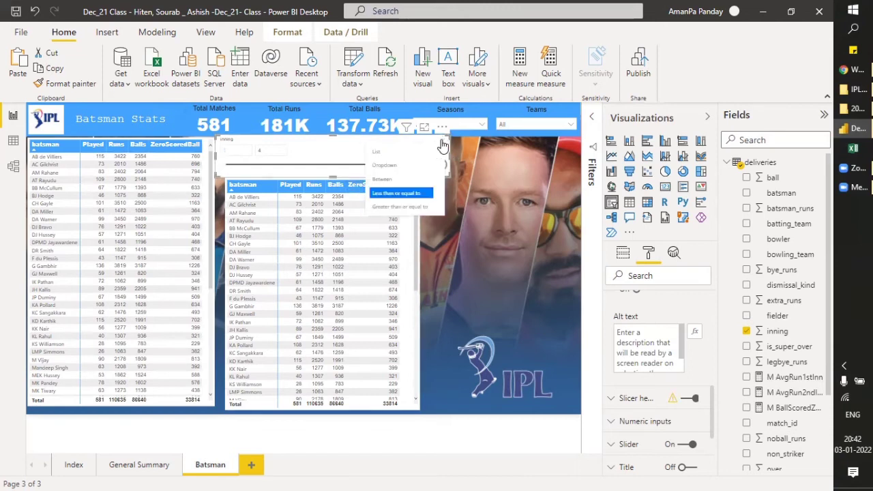
click(399, 178)
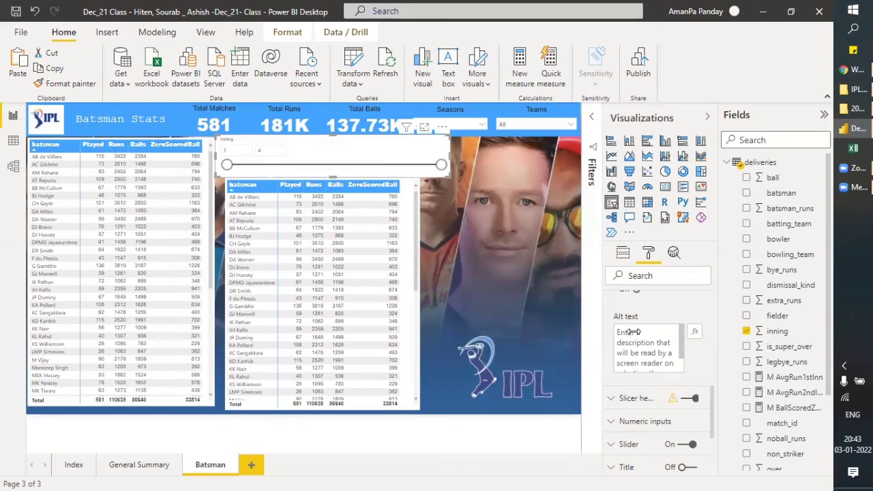
Look through the Between slicer's header and Numeric inputs formatting and the remaining format categories
click(612, 401)
scroll(612, 405, down, 3)
scroll(612, 405, down, 4)
scroll(610, 403, down, 6)
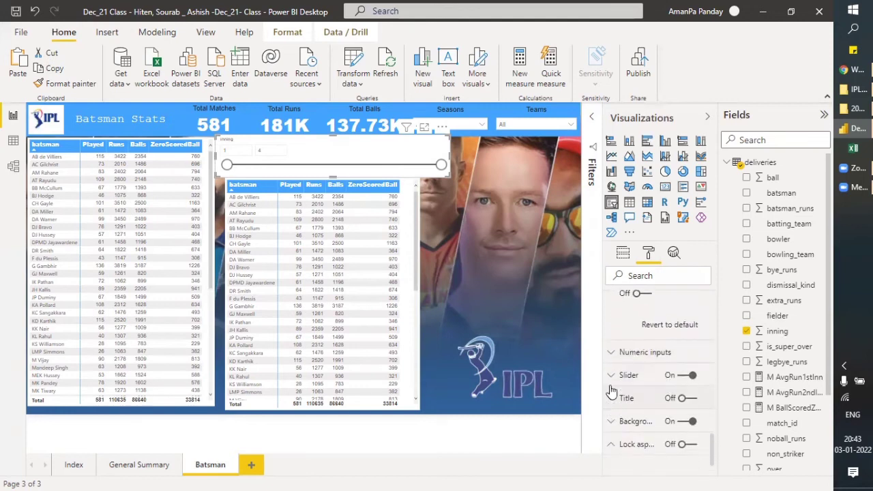
click(611, 355)
scroll(614, 372, down, 5)
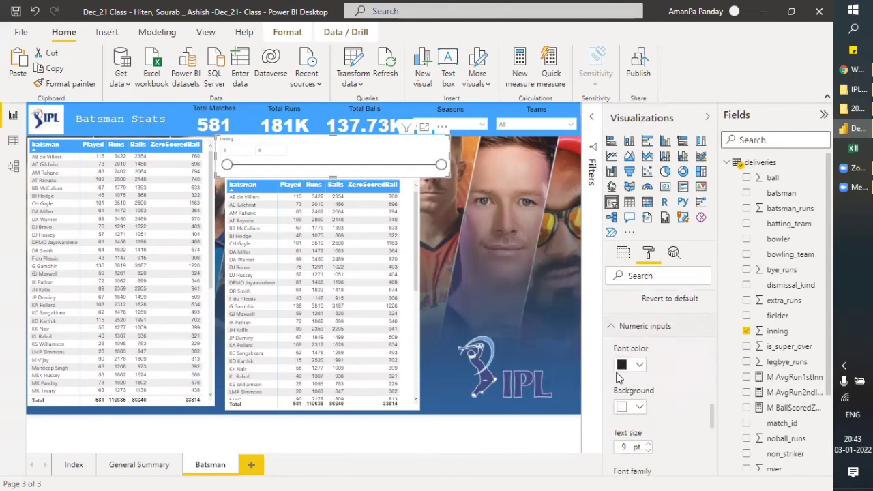
scroll(614, 383, down, 4)
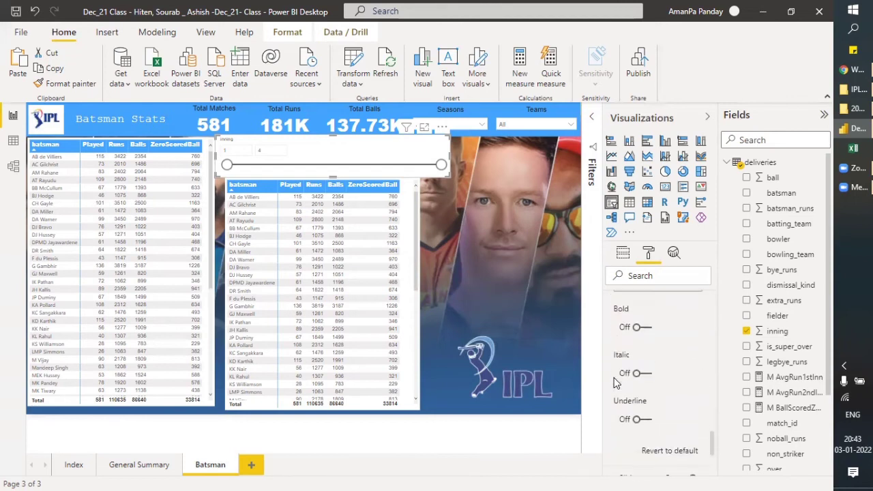
scroll(613, 384, down, 1)
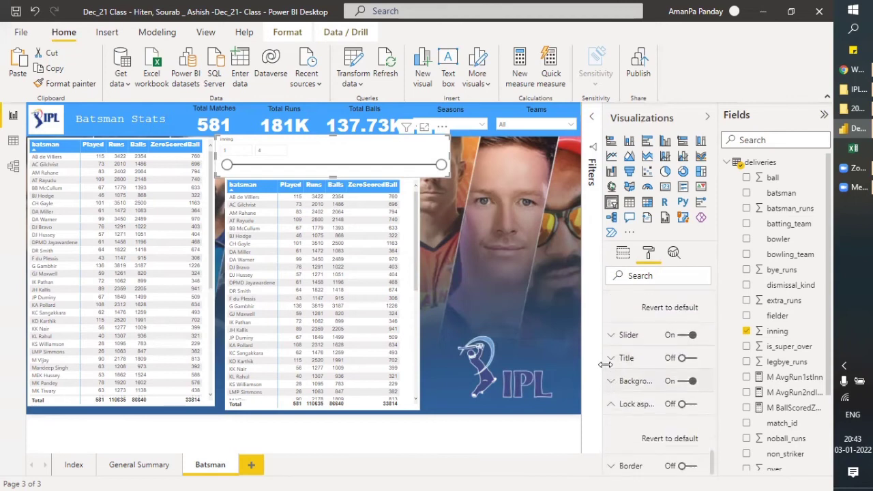
scroll(612, 403, down, 1)
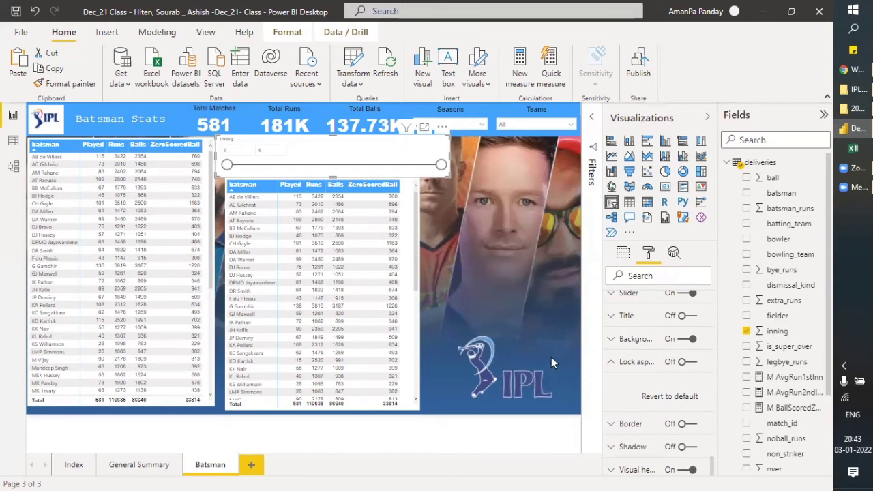
Show the inning slicer's data as a table and return to the report
click(442, 129)
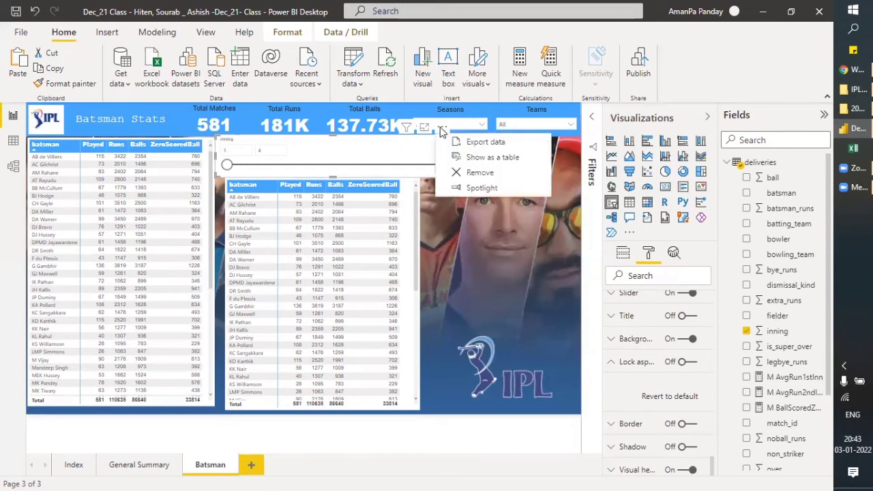
click(494, 161)
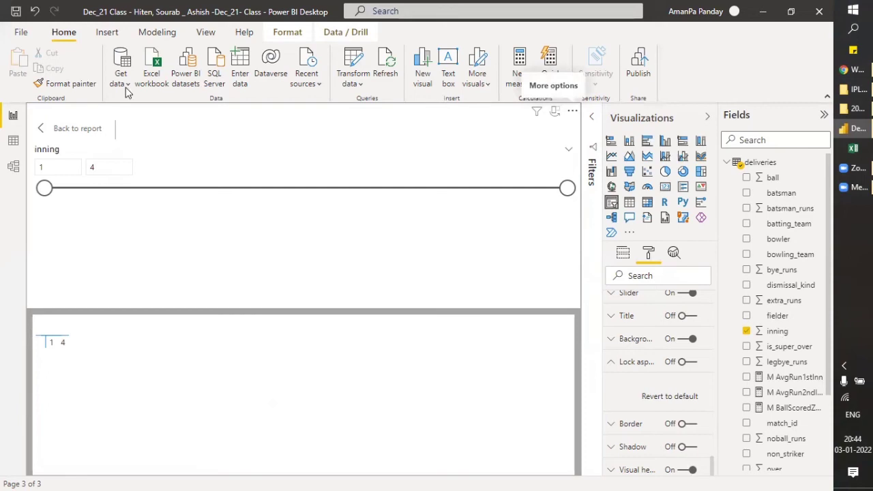
click(68, 129)
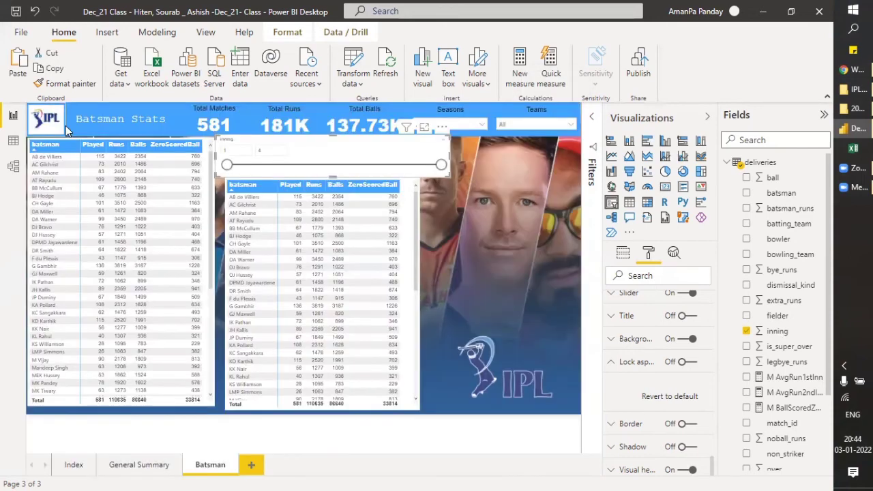
Show the inning slicer as a table again, switch it to vertical layout, and go back to the report
click(443, 128)
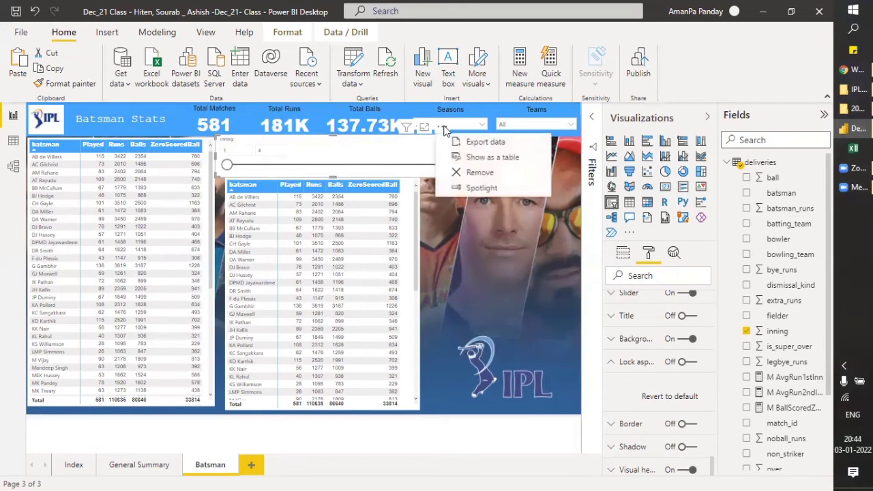
click(493, 162)
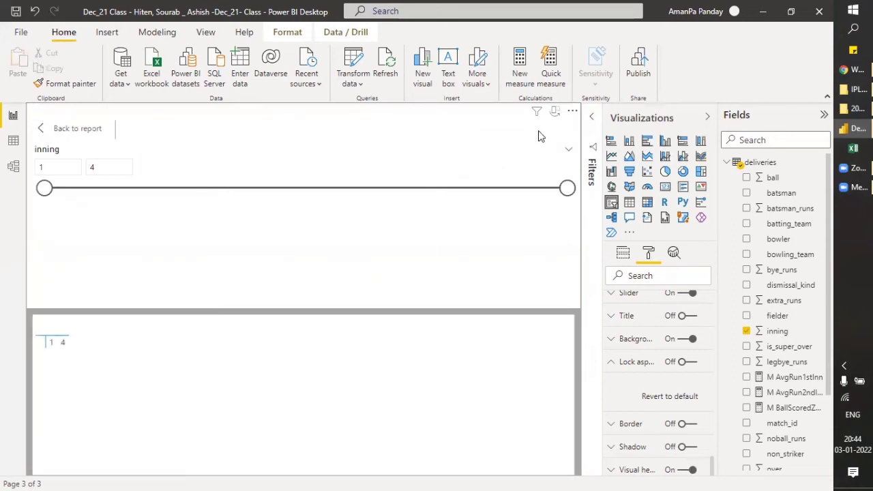
click(572, 112)
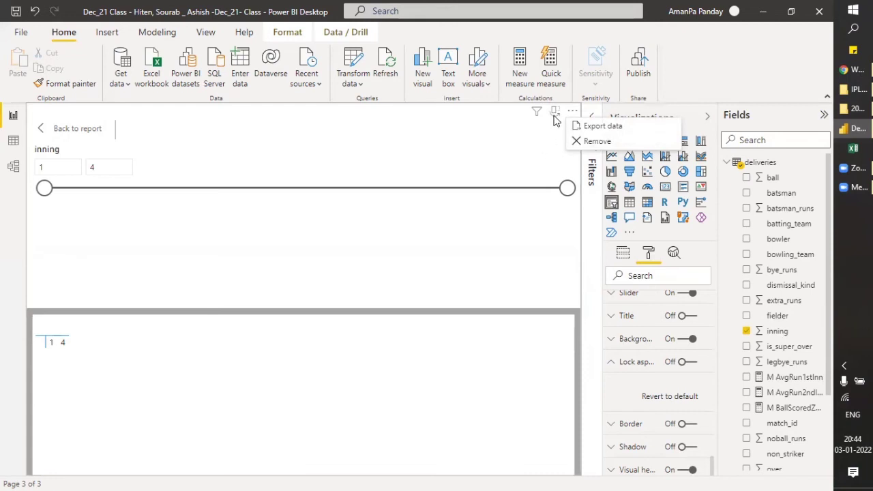
click(555, 111)
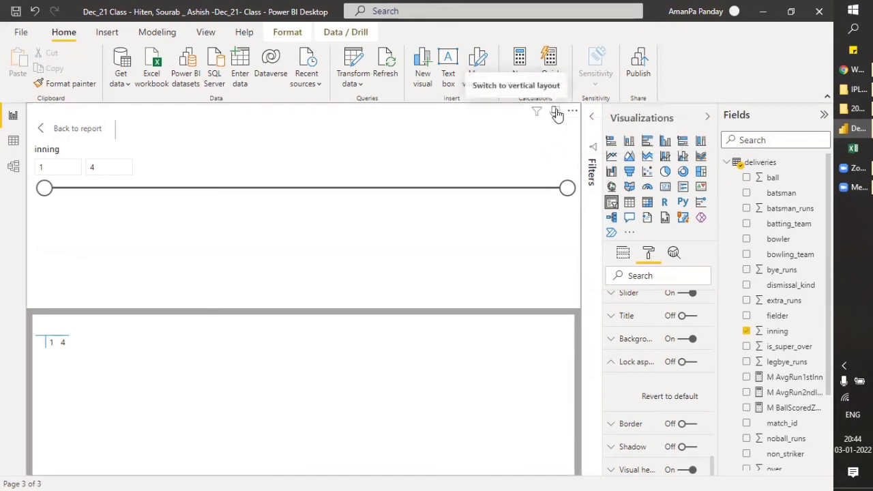
click(556, 112)
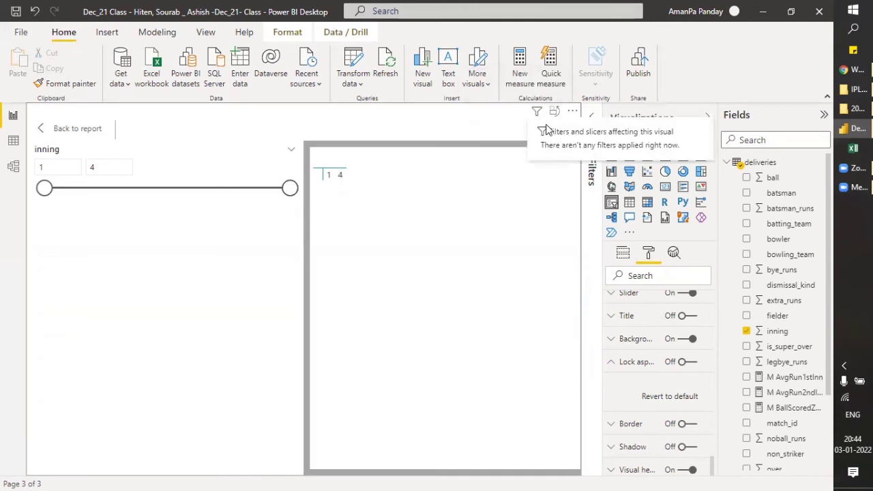
click(74, 129)
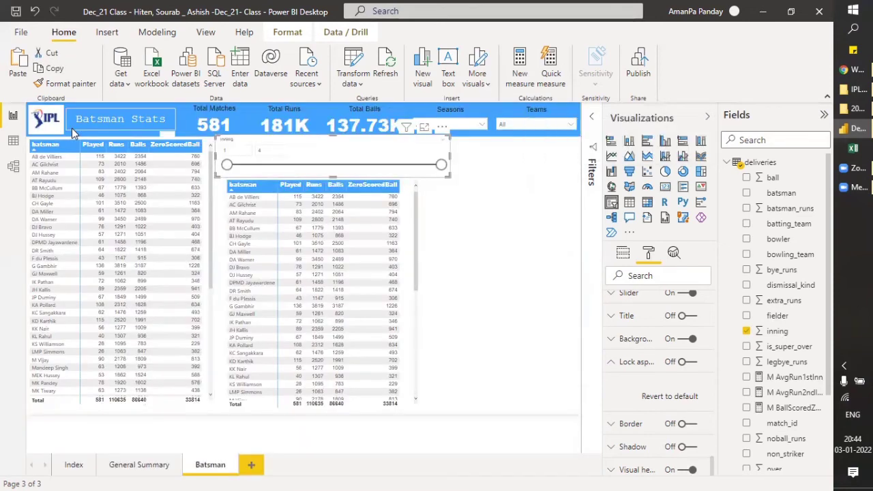
Spotlight the inning slicer, turn the spotlight off, and reopen the slicer's additional options
click(442, 127)
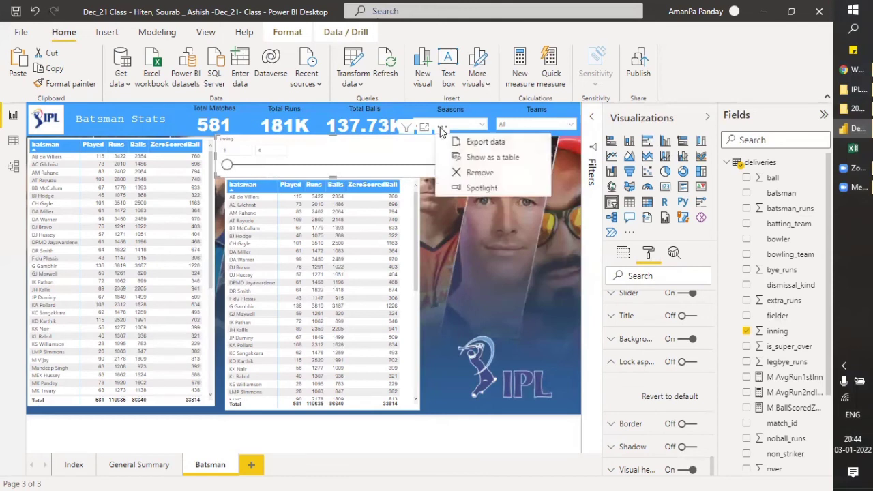
click(462, 194)
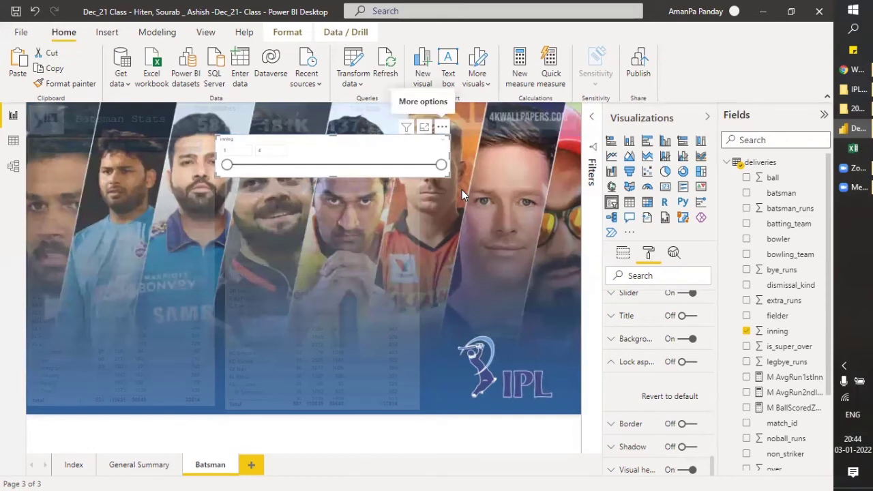
click(442, 128)
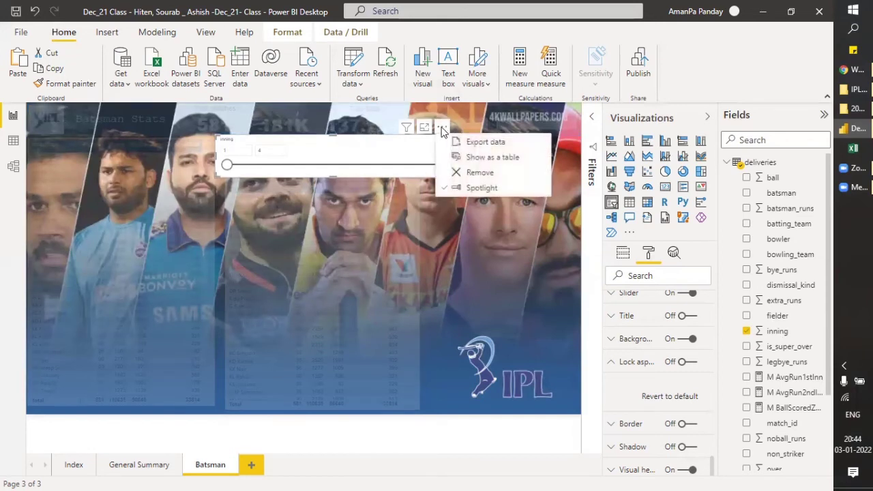
click(480, 188)
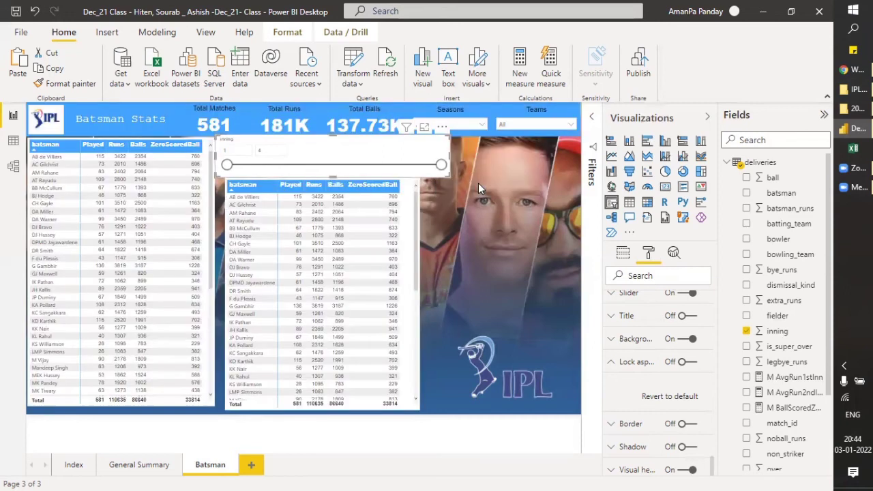
click(443, 128)
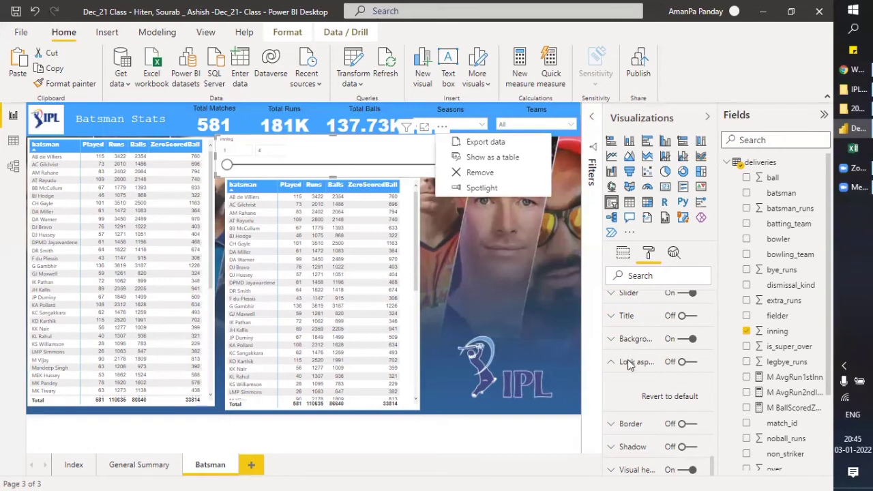
Review the inning slicer header's title text, colors, outline choices and font settings, along with the Numeric inputs font options
click(713, 341)
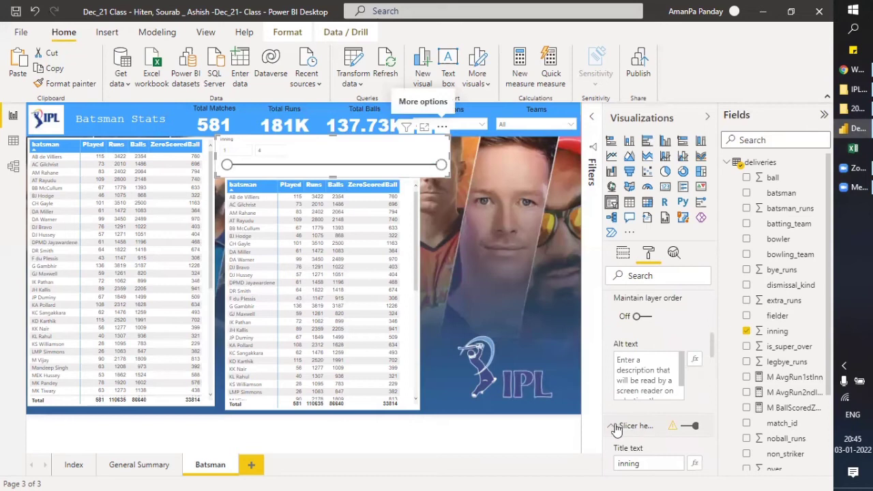
scroll(613, 426, down, 3)
scroll(665, 388, down, 3)
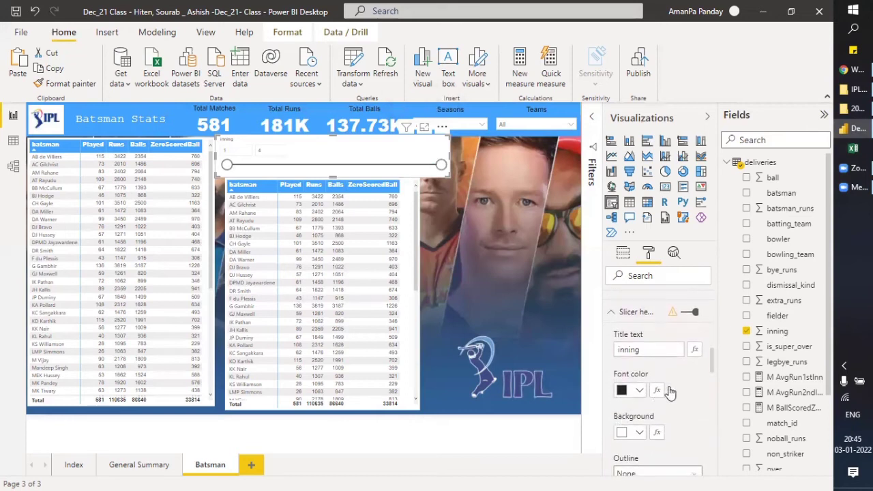
scroll(665, 386, down, 1)
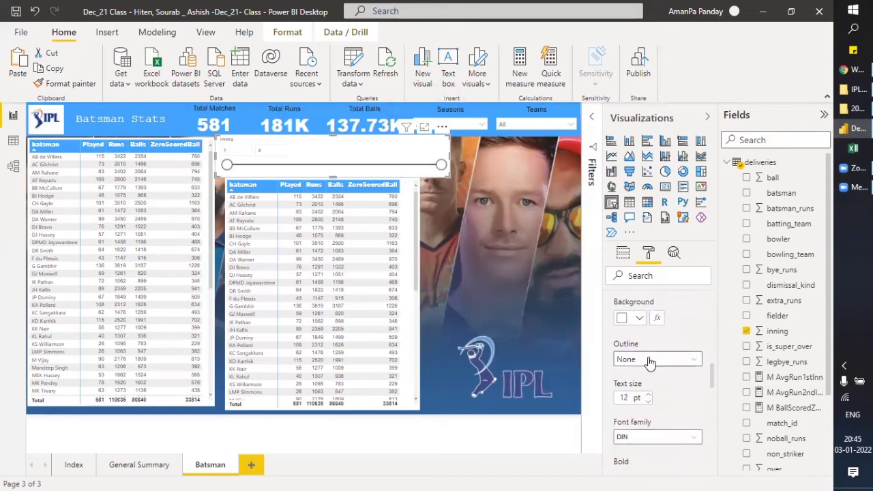
click(650, 360)
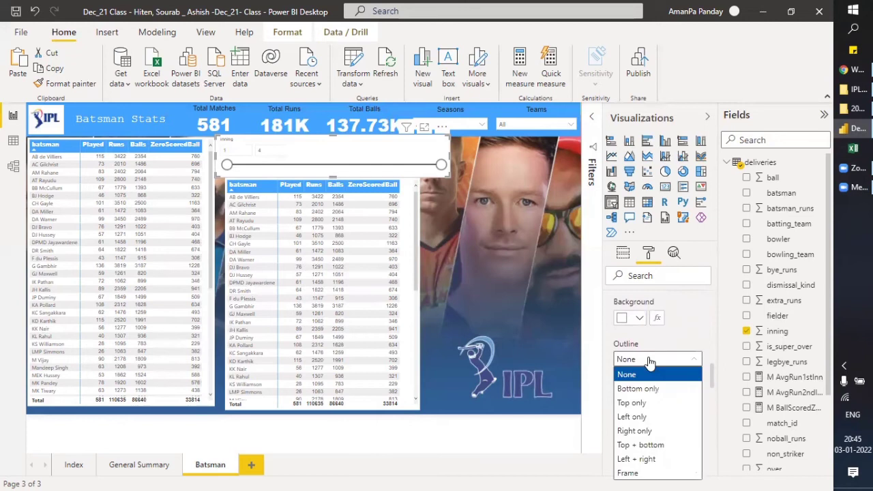
click(652, 373)
scroll(661, 388, down, 4)
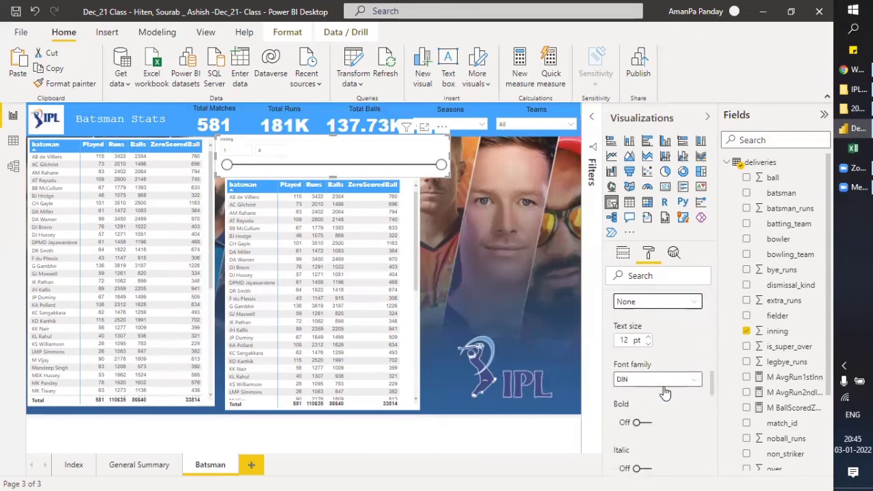
scroll(665, 392, down, 2)
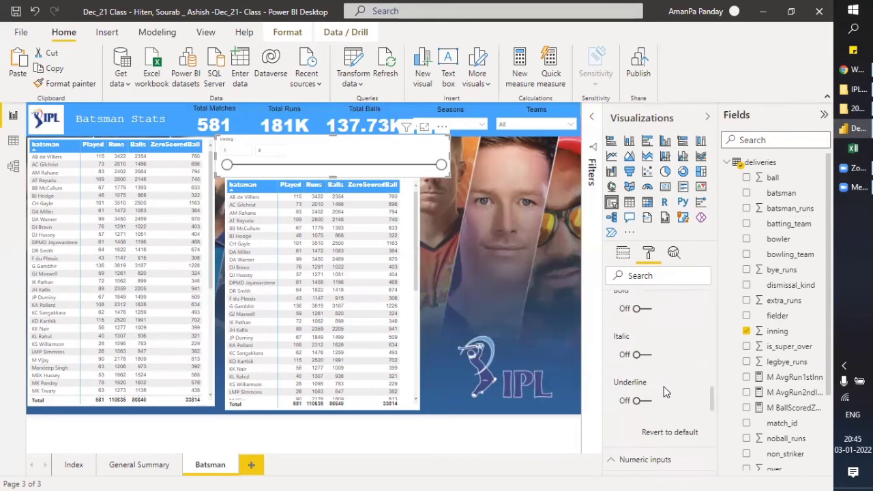
scroll(665, 391, down, 4)
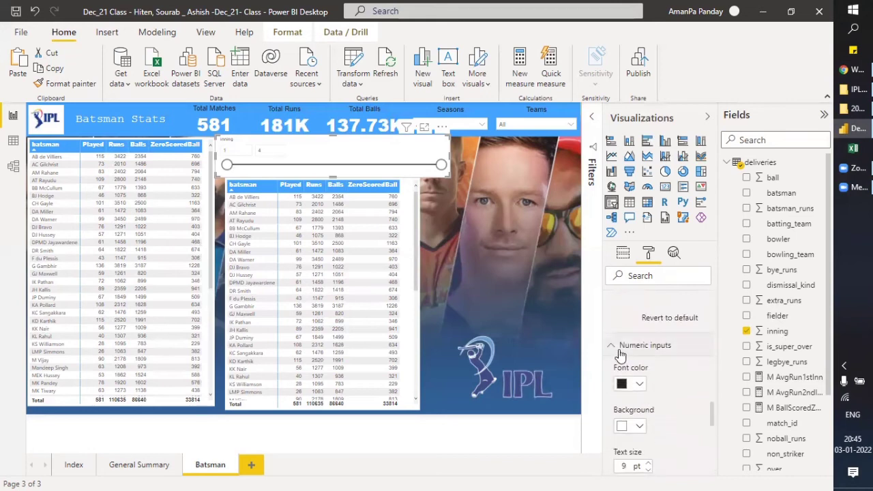
scroll(672, 388, down, 5)
scroll(672, 388, down, 4)
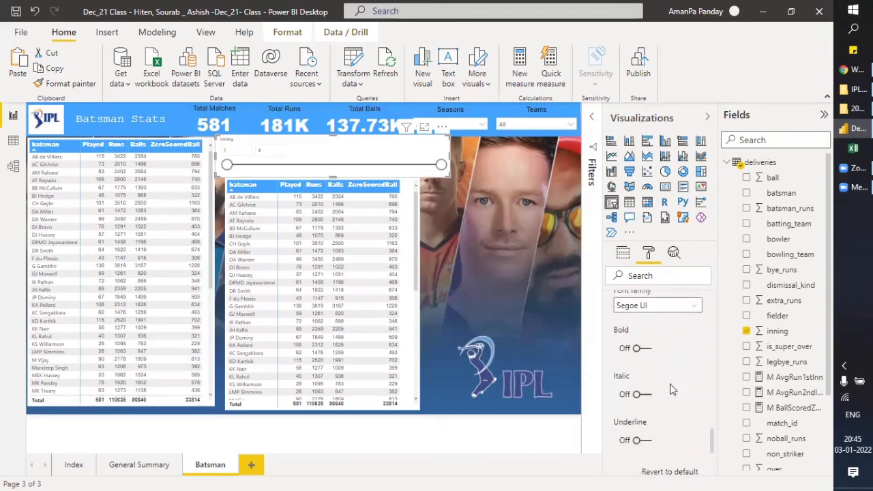
Review the inning slicer's Slider color settings and set the slicer's range to 1 through 3
scroll(671, 389, down, 3)
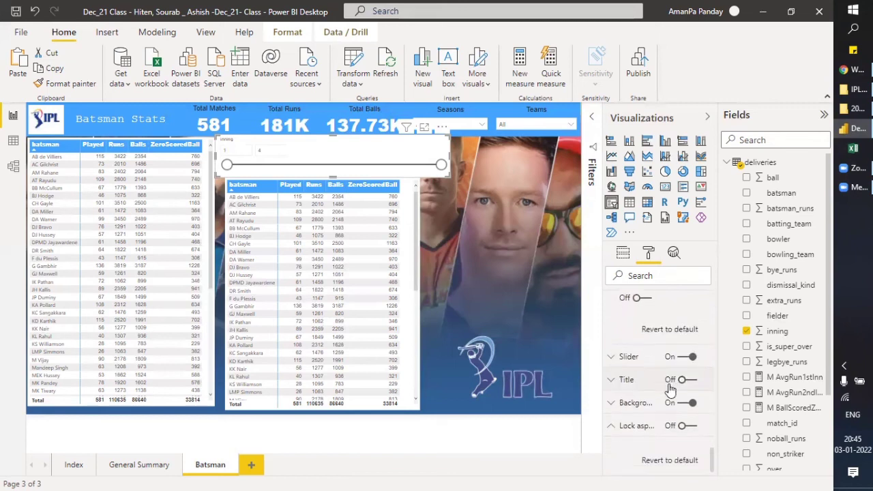
click(612, 361)
scroll(665, 392, down, 2)
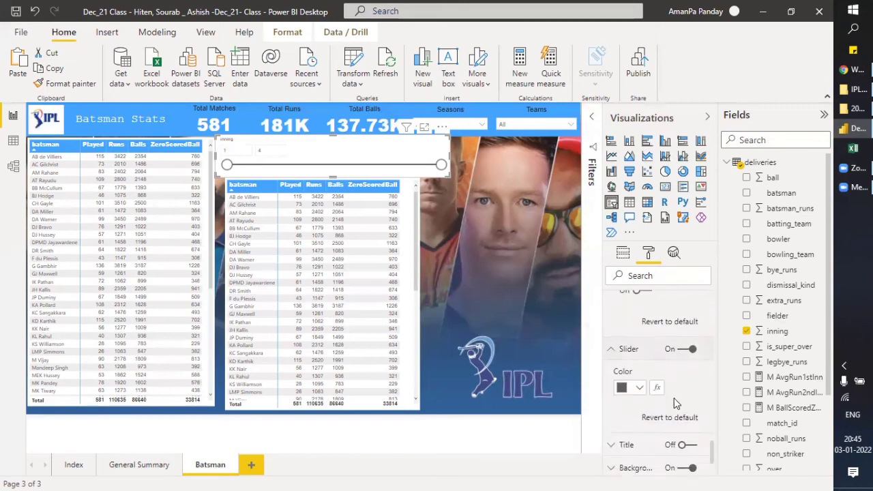
scroll(648, 395, down, 3)
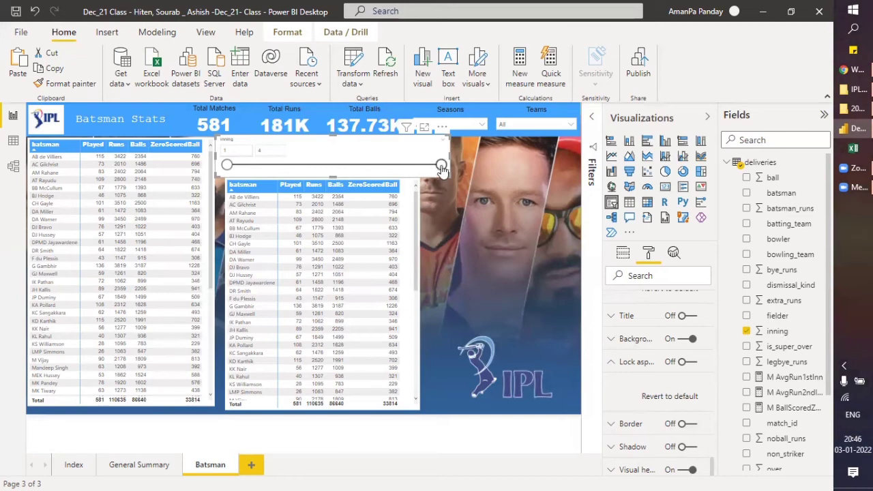
drag(441, 165, 369, 165)
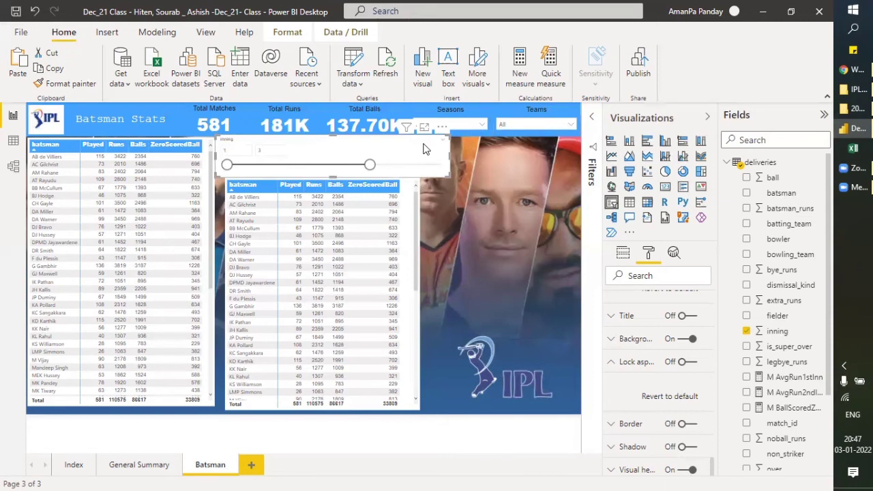
Show the slicer sync settings for the Seasons slicer and collapse the Visualizations and Fields panes
click(471, 112)
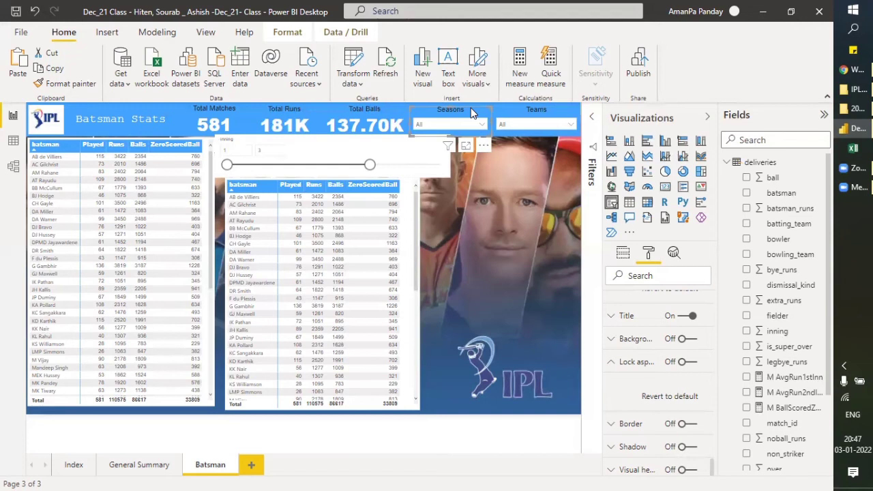
click(206, 33)
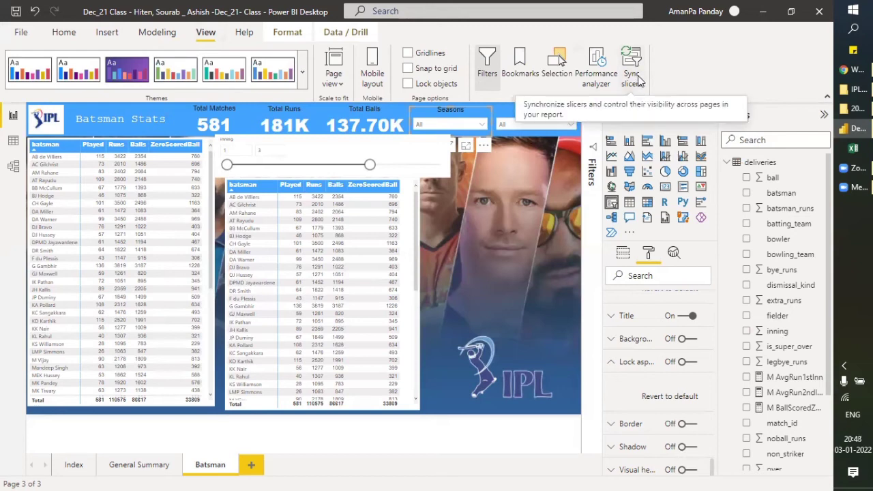
click(632, 73)
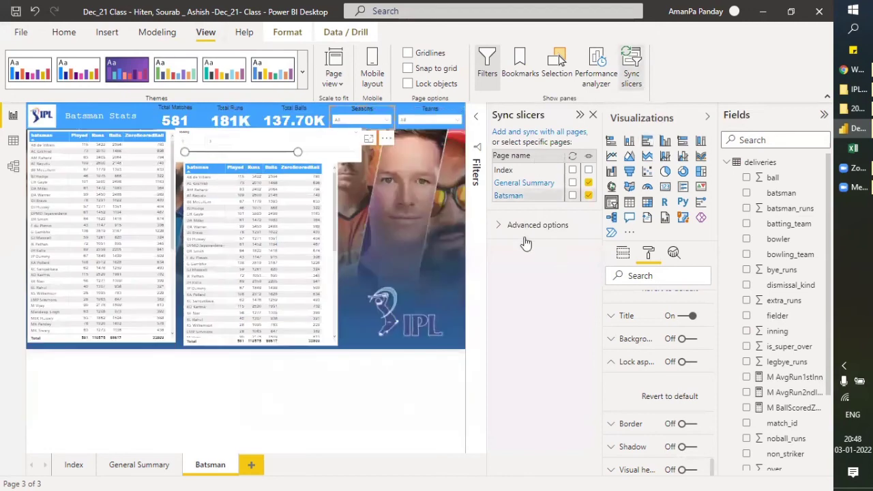
click(710, 121)
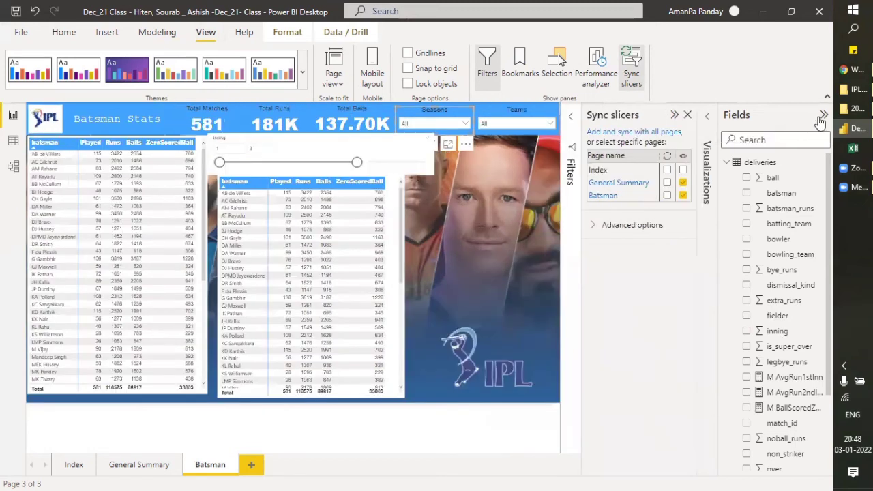
click(823, 117)
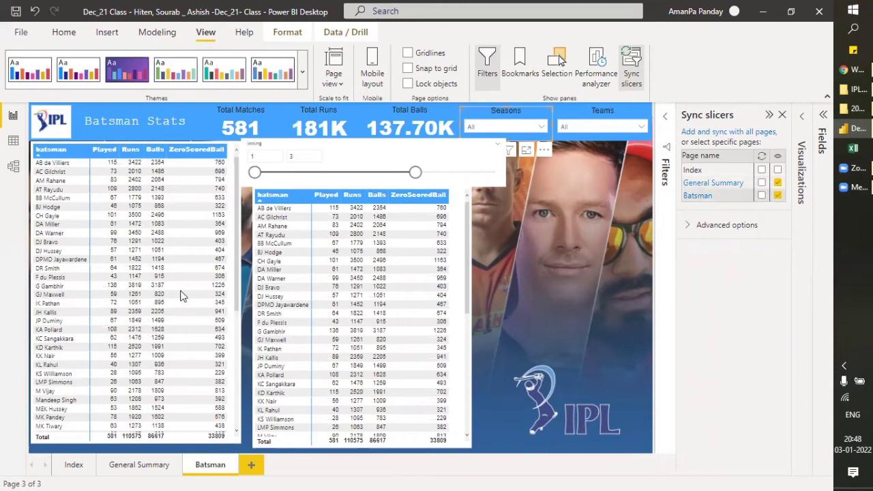
On the General Summary page, filter the Teams slicer to Chennai Super Kings
click(130, 465)
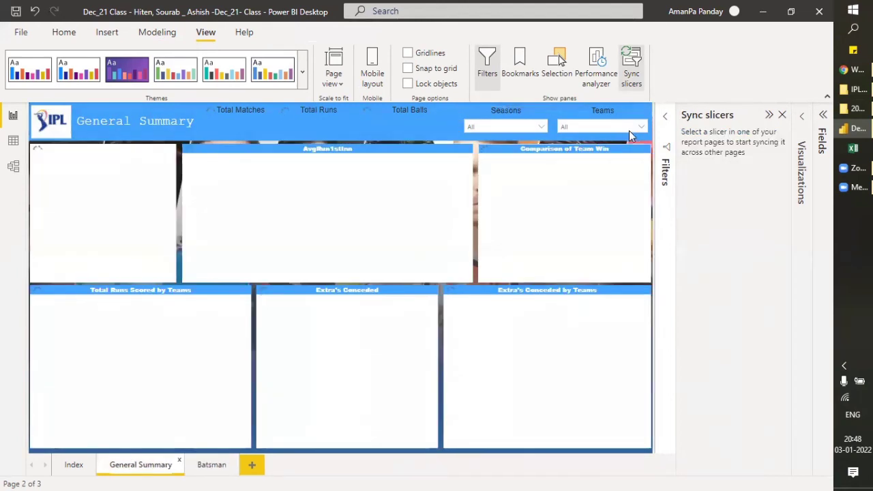
click(621, 112)
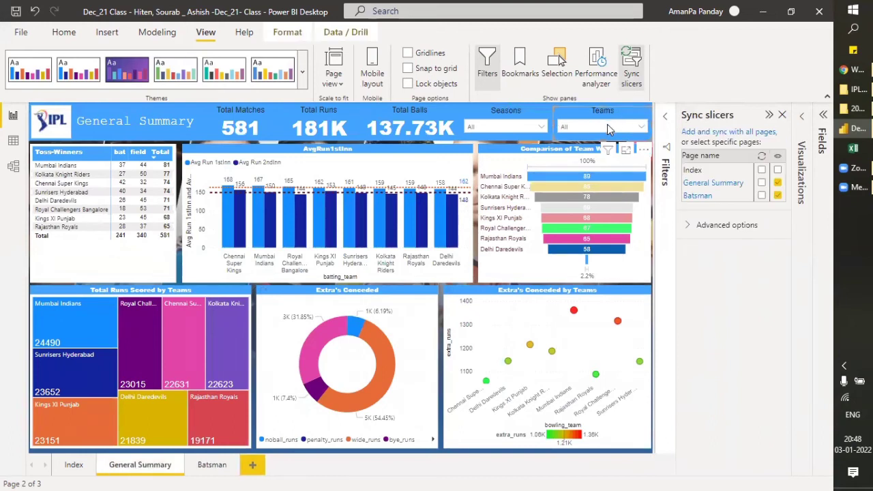
click(608, 127)
click(566, 148)
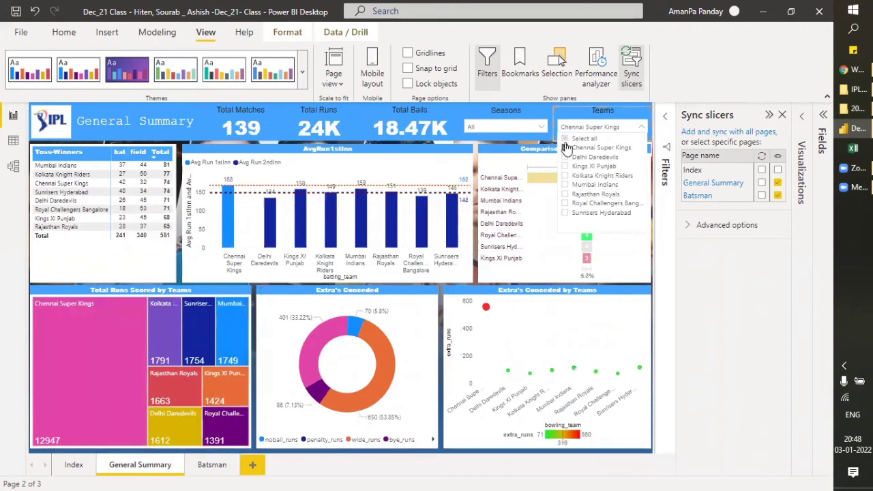
click(642, 128)
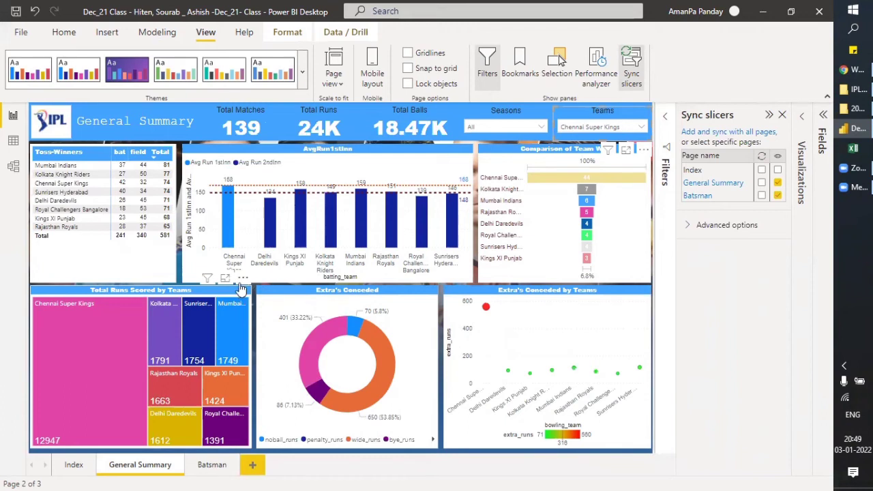
Sync the Teams slicer across the General Summary and Batsman pages, and change its selection to Kings XI Punjab only
click(762, 184)
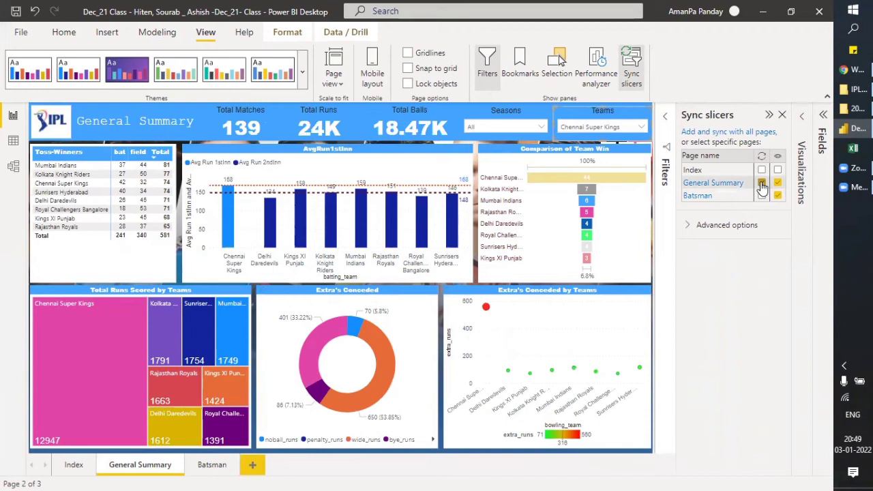
click(762, 197)
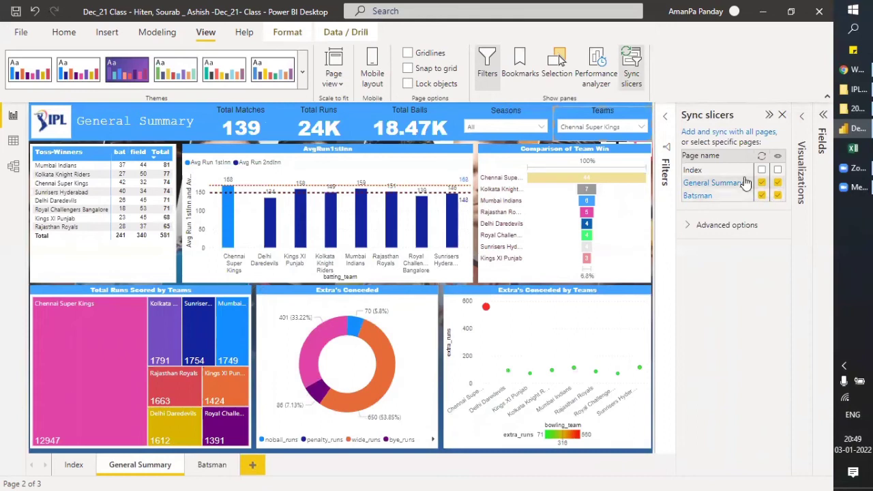
click(641, 128)
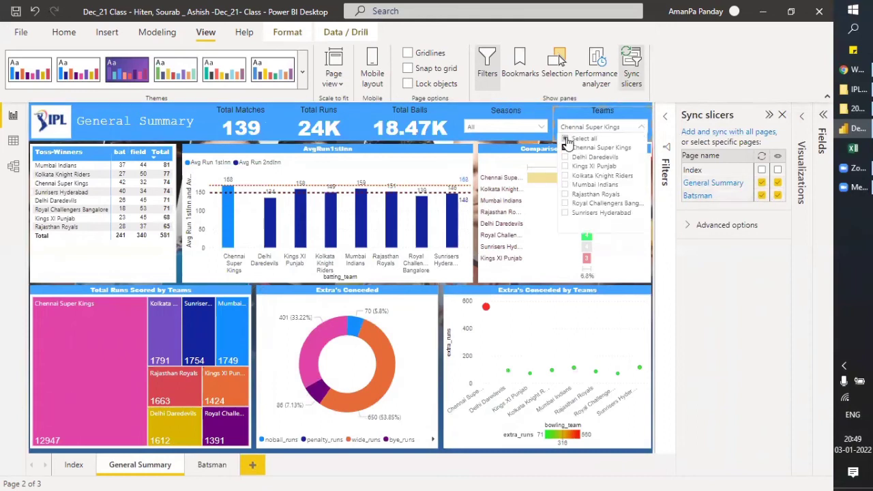
click(566, 139)
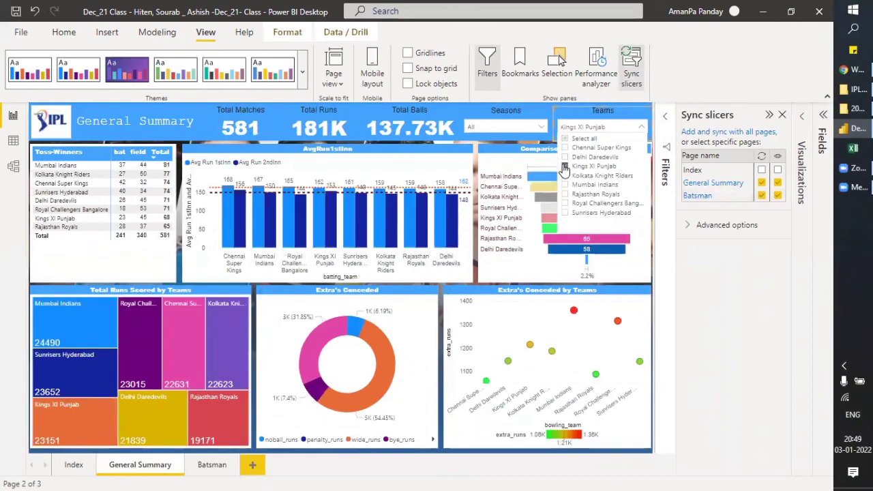
click(564, 166)
click(641, 130)
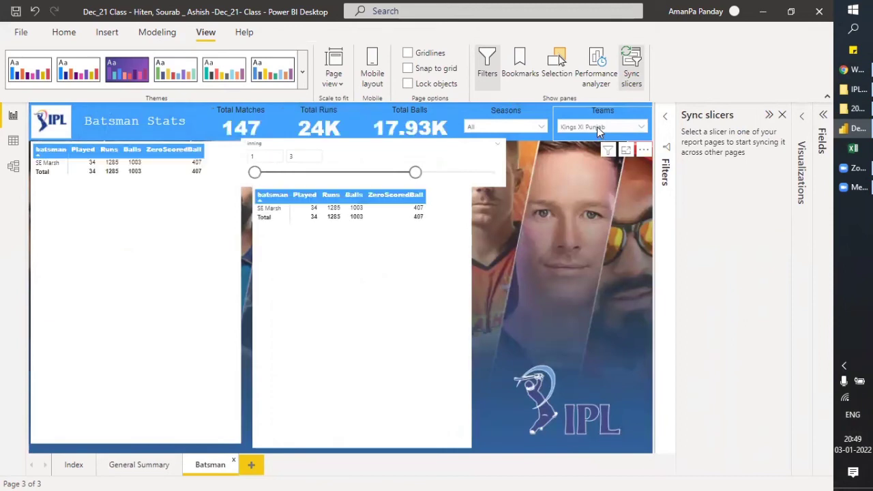
Check the Teams slicer's sync settings on the Batsman page and sync the Seasons slicer across General Summary and Batsman
click(628, 111)
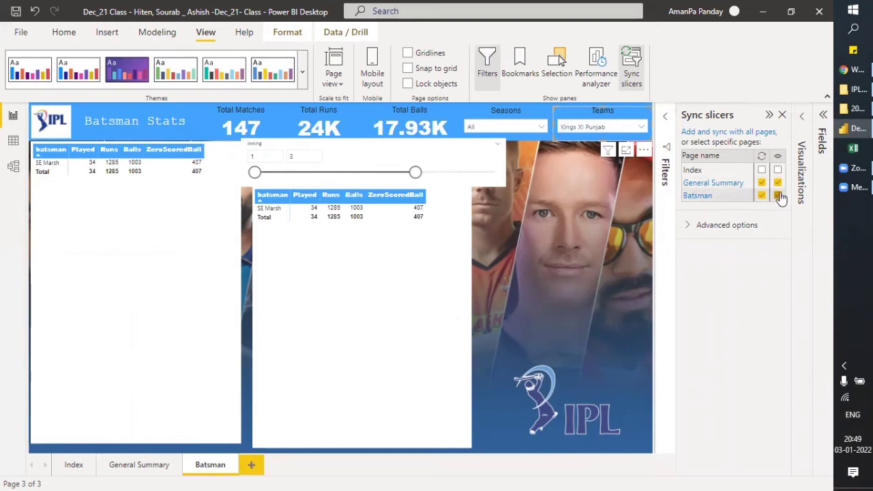
click(475, 113)
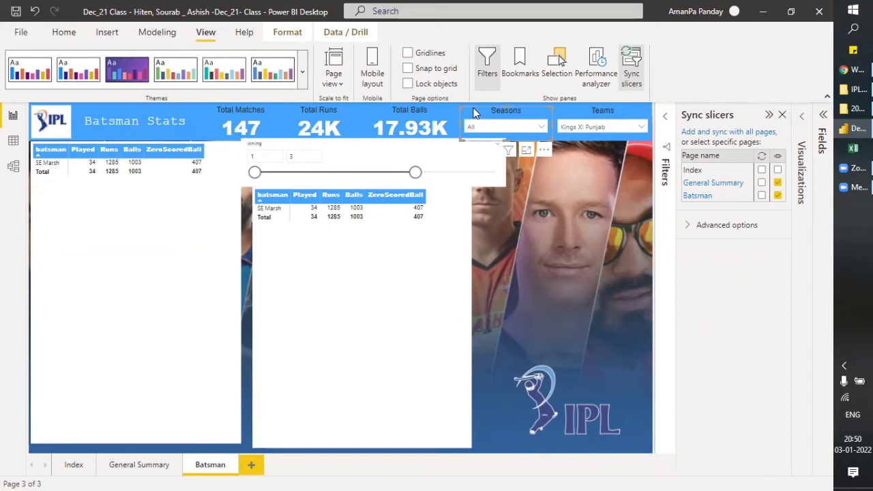
click(762, 182)
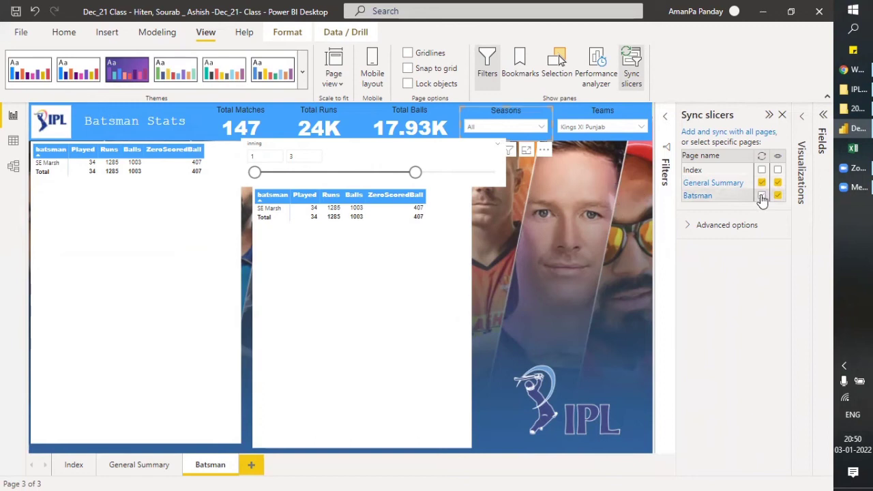
click(761, 197)
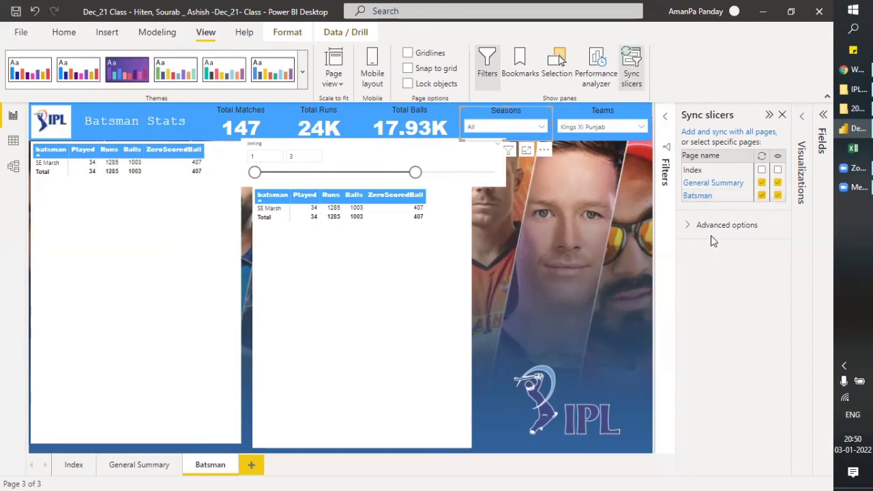
Review the Seasons slicer's advanced sync options, including its group name and the field and filter change settings
click(688, 227)
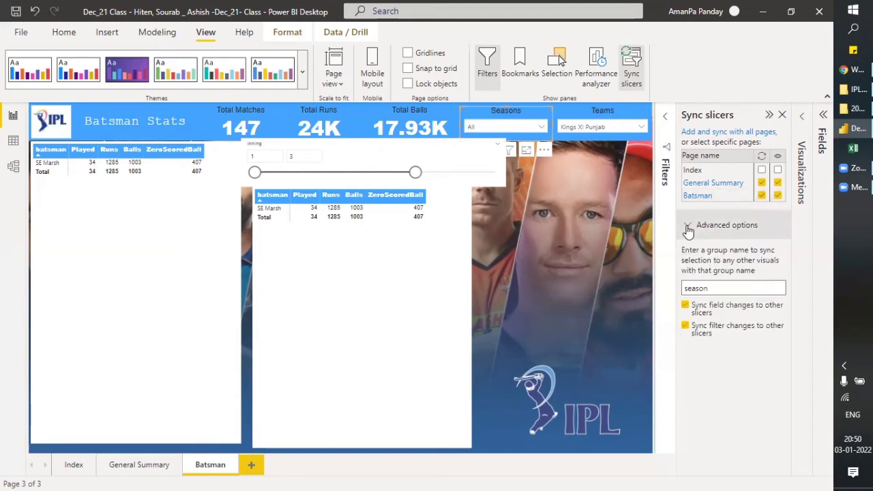
click(727, 290)
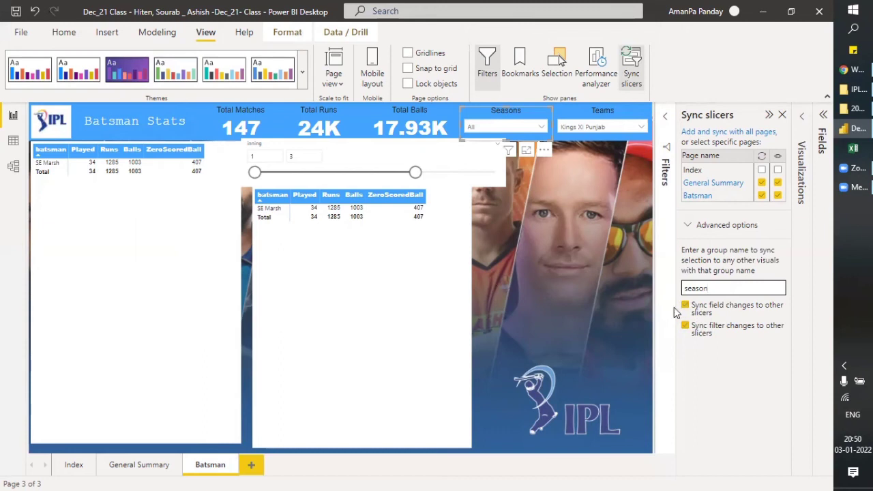
click(689, 227)
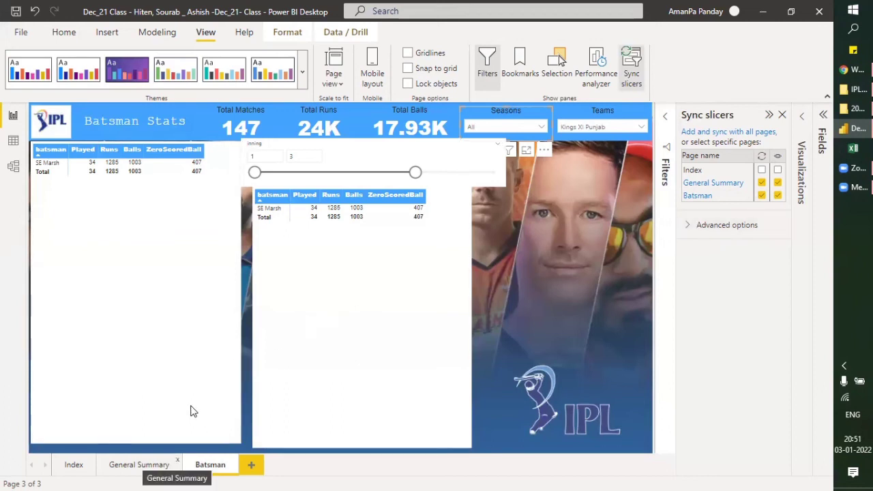
On the General Summary page, reset the Teams slicer to all teams and filter it to Sunrisers Hyderabad only
click(141, 465)
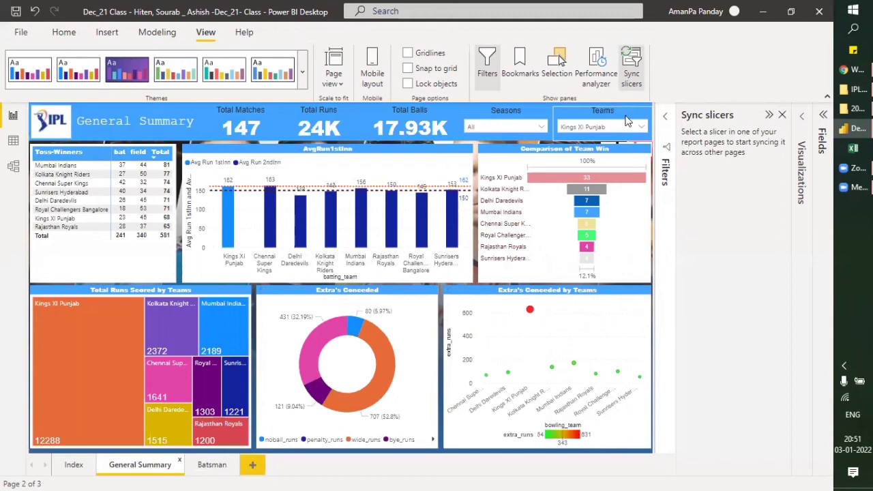
click(628, 121)
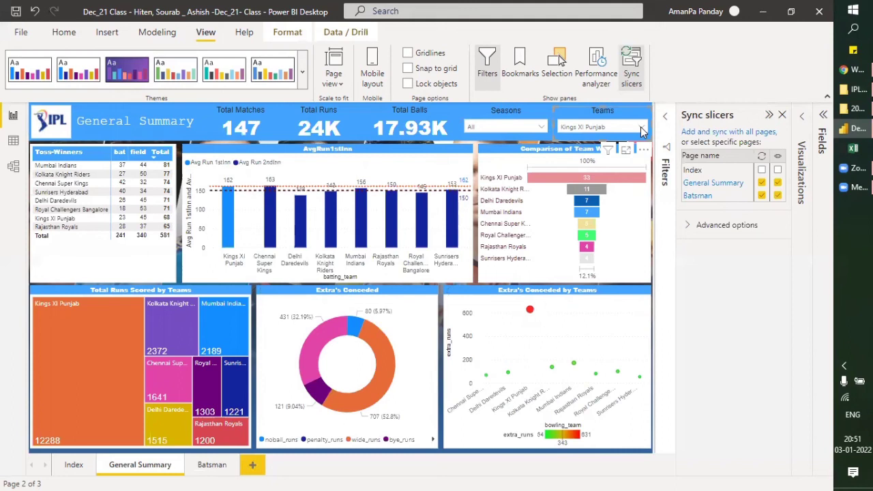
click(641, 130)
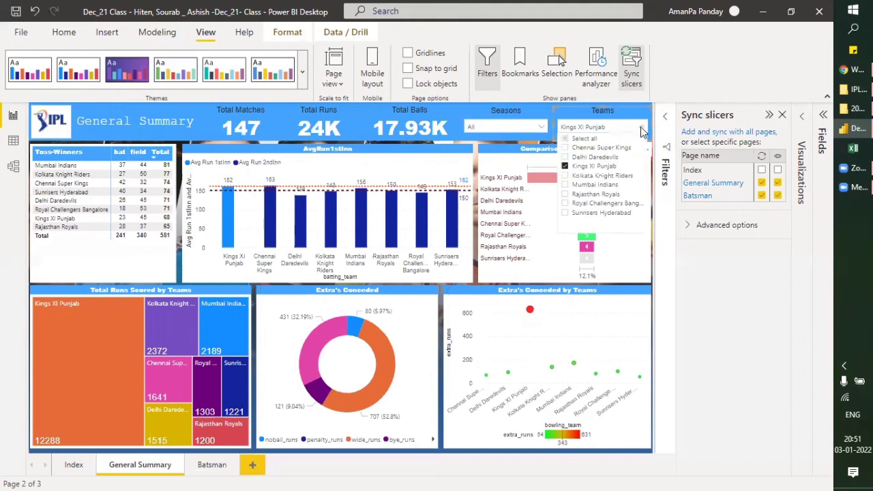
click(565, 139)
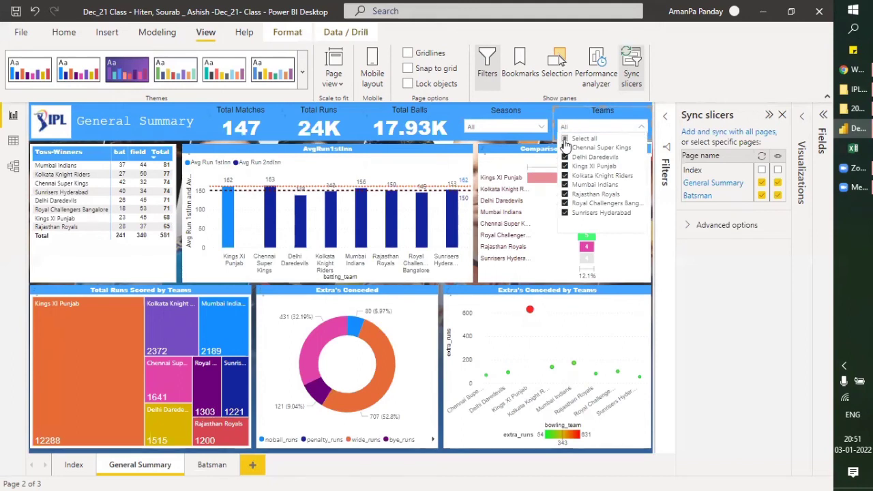
click(565, 213)
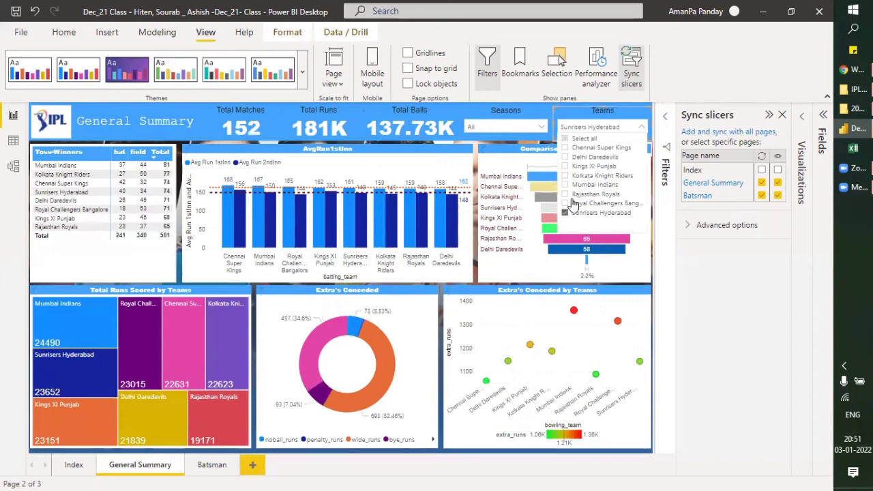
click(604, 307)
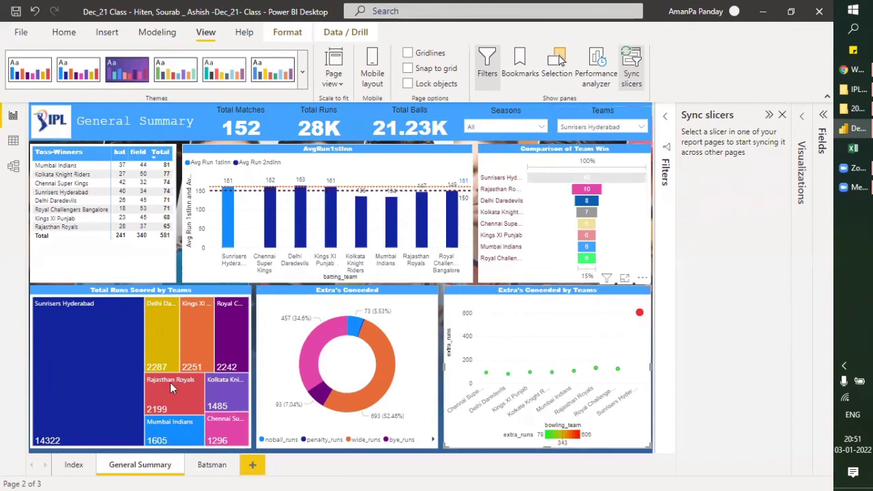
On the Batsman page, add Kings XI Punjab to the Teams slicer's selection and reopen its team list
click(212, 465)
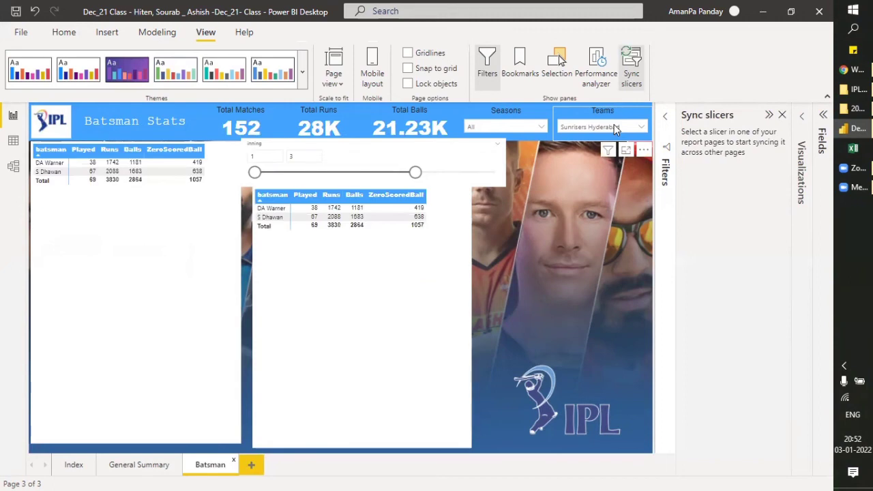
click(641, 131)
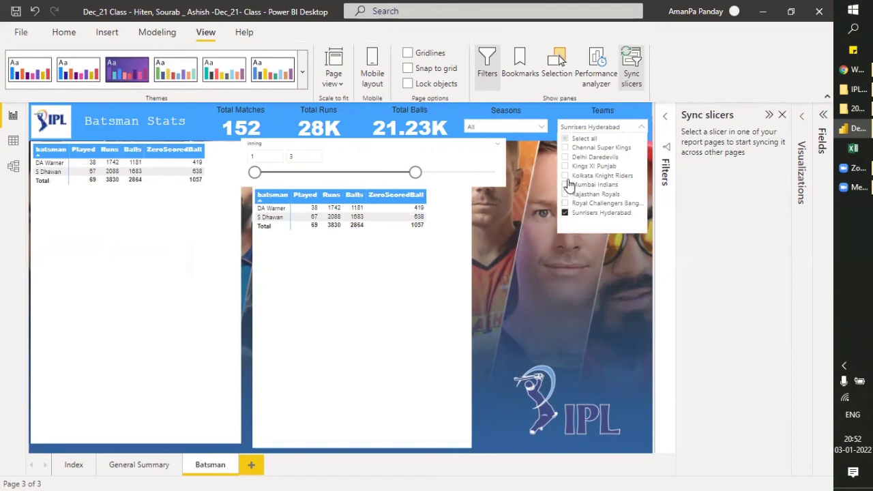
click(566, 167)
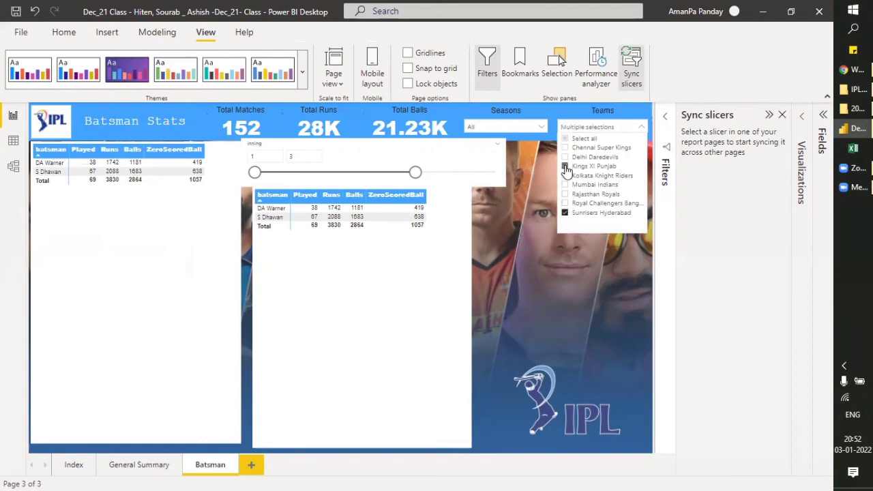
click(644, 130)
click(641, 130)
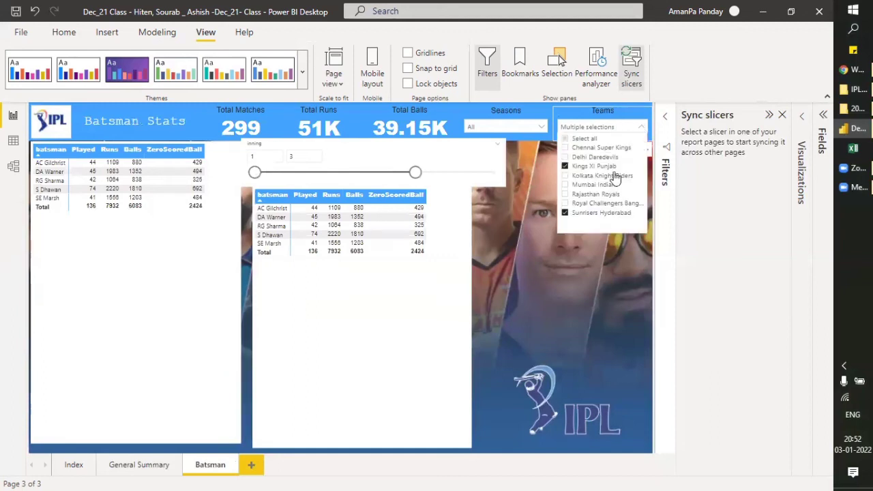
Compare the Teams slicer's selected teams and the report figures between the General Summary and Batsman pages
click(641, 130)
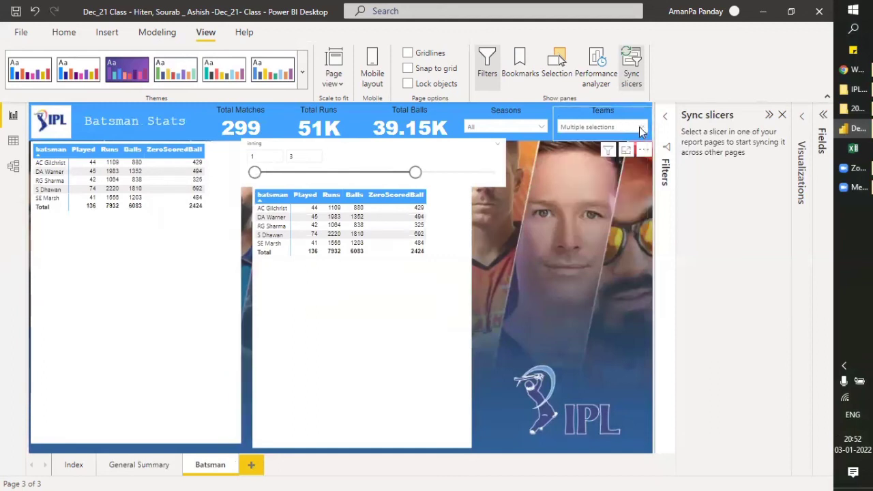
click(121, 465)
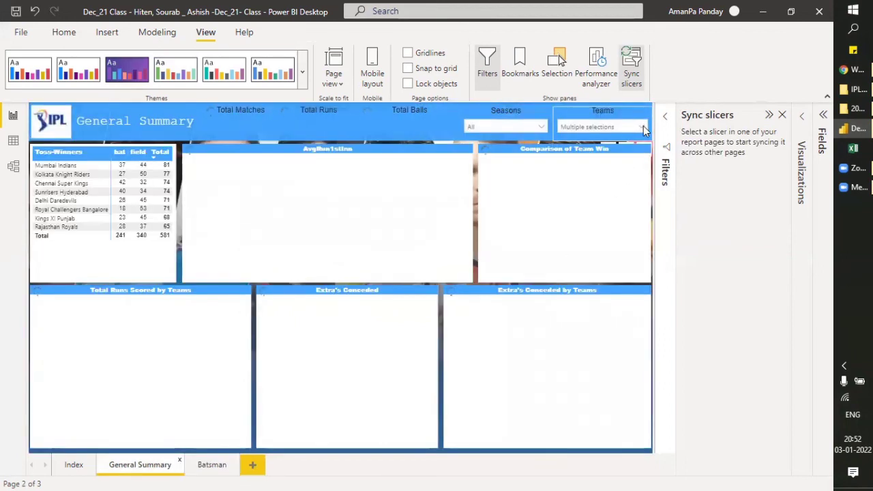
click(643, 127)
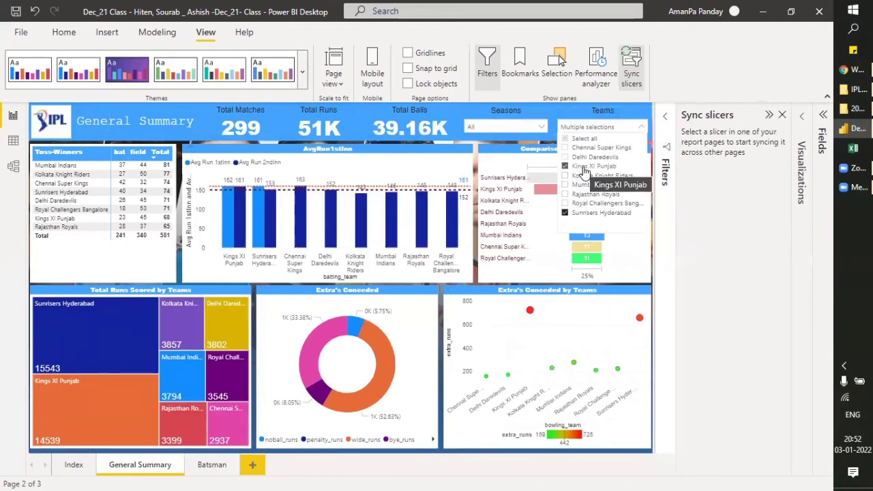
click(642, 127)
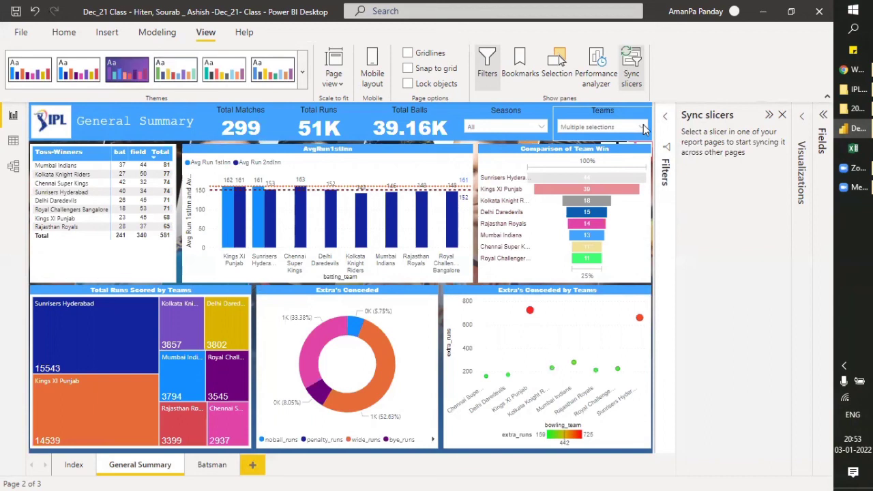
click(191, 473)
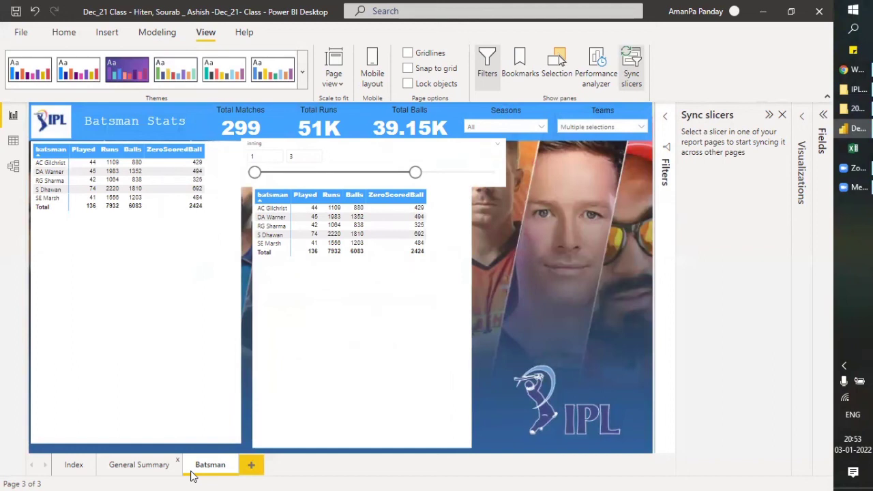
click(191, 472)
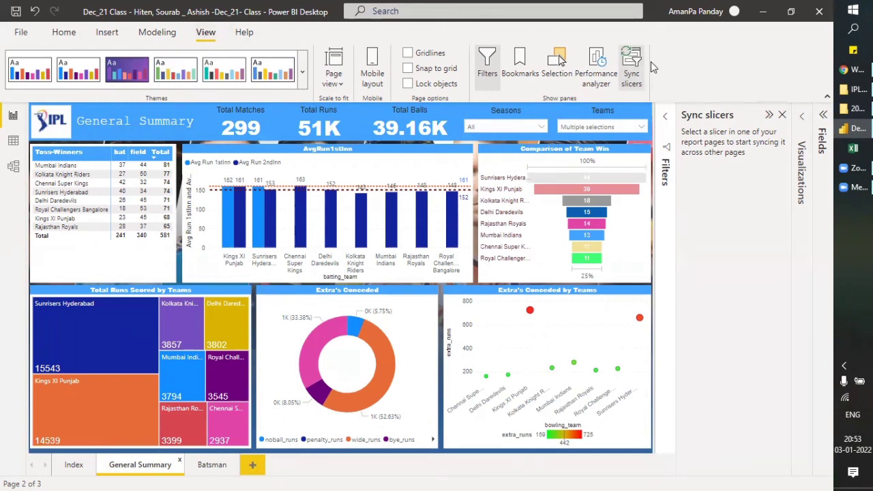
Reopen the slicer sync settings and review which pages the General Summary page's Teams slicer is synced to and shown on
click(785, 116)
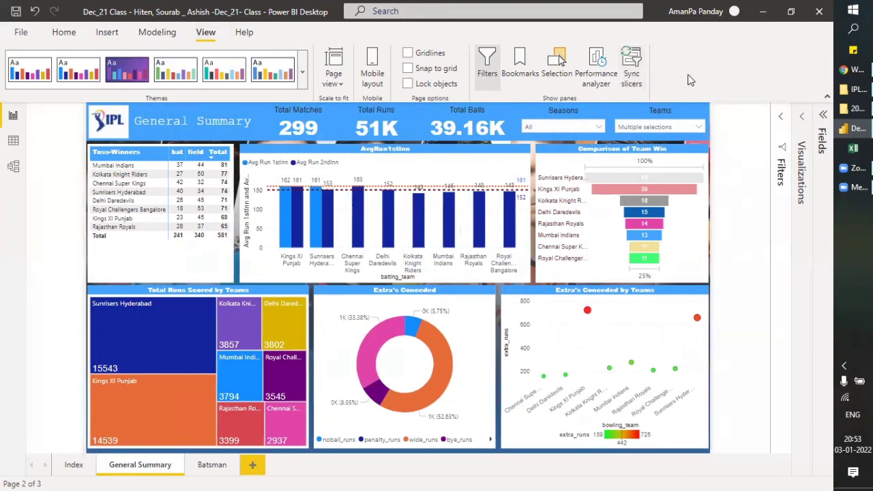
click(633, 68)
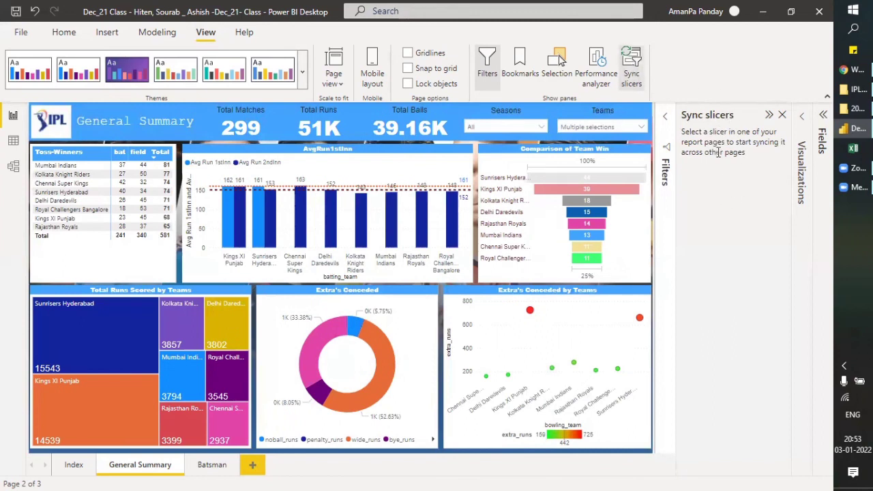
click(579, 116)
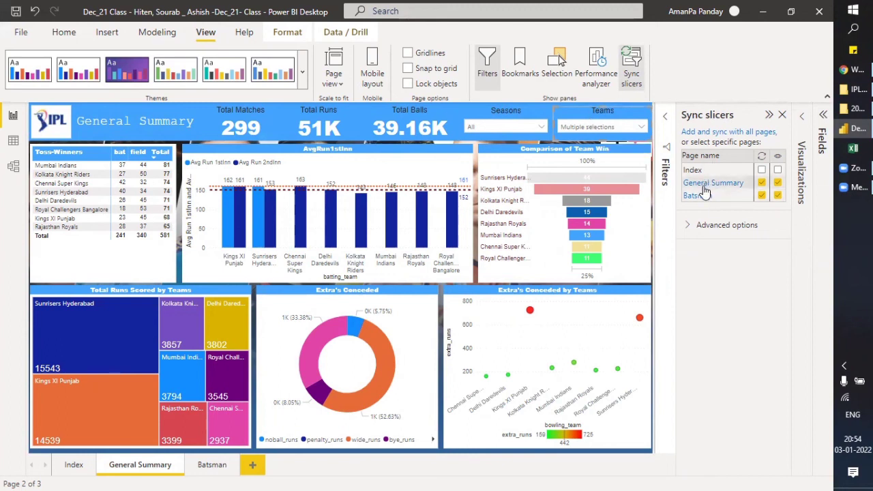
click(762, 196)
click(778, 158)
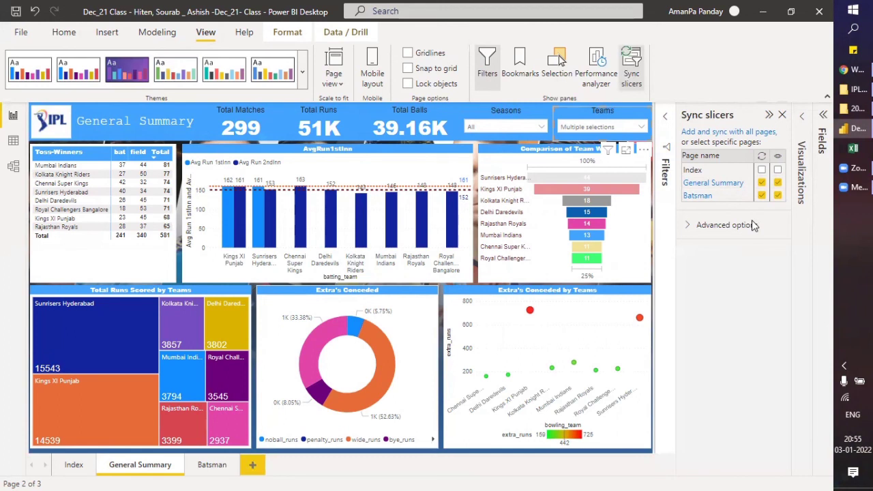
Delete the Teams and Seasons slicers from the Batsman page
click(211, 464)
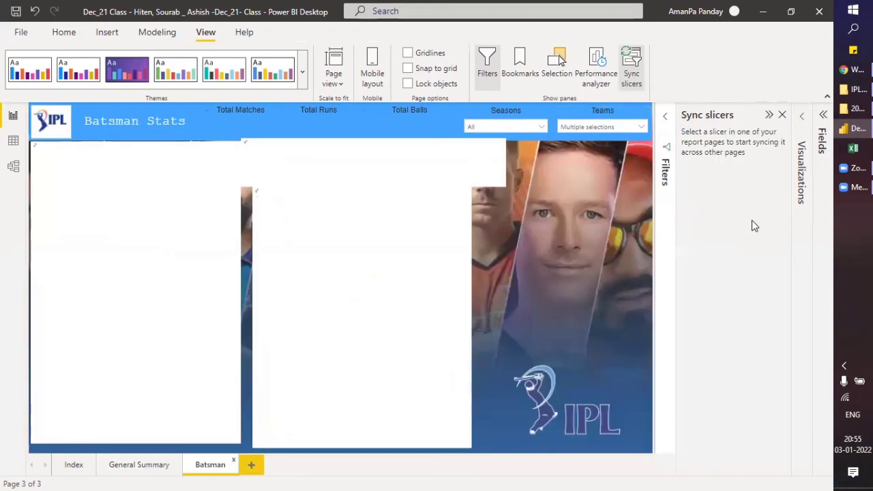
click(571, 114)
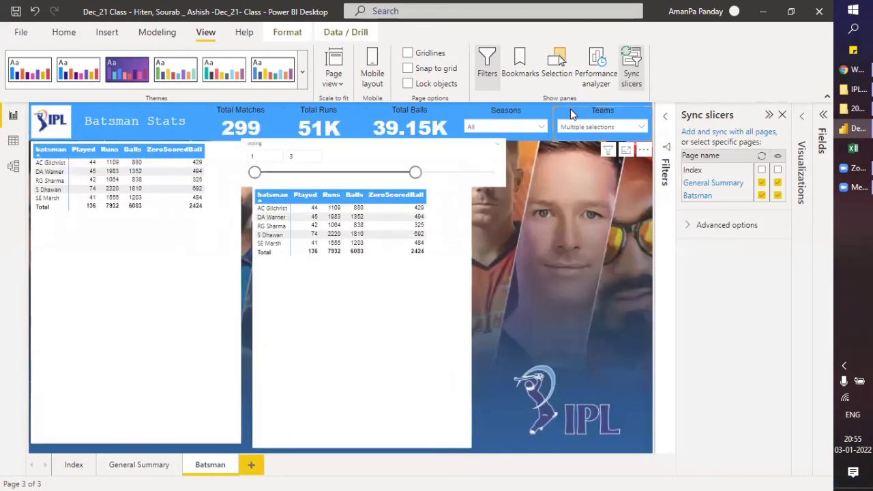
key(Delete)
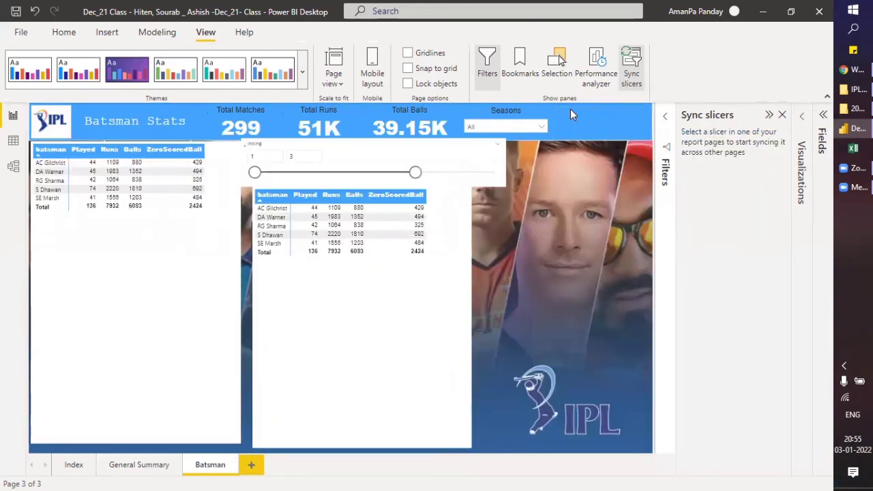
click(534, 117)
key(Delete)
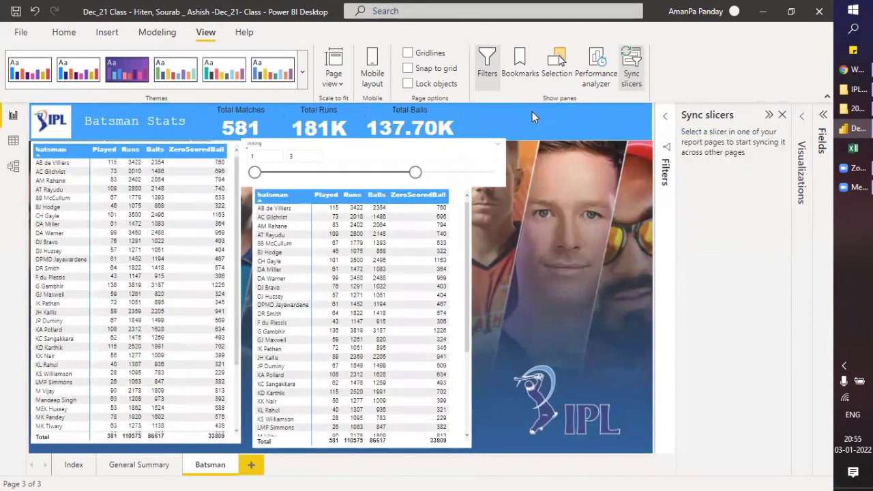
From the General Summary page, sync the Teams slicer with the Batsman page and make it visible there
click(125, 470)
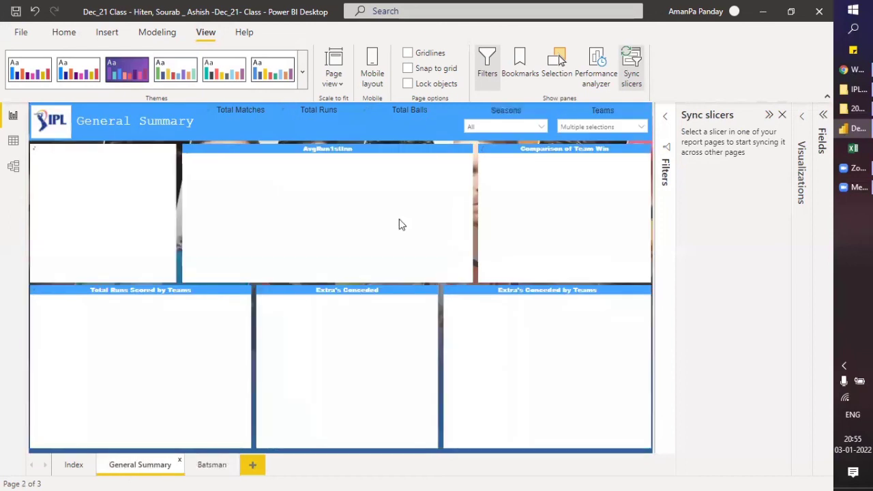
click(572, 120)
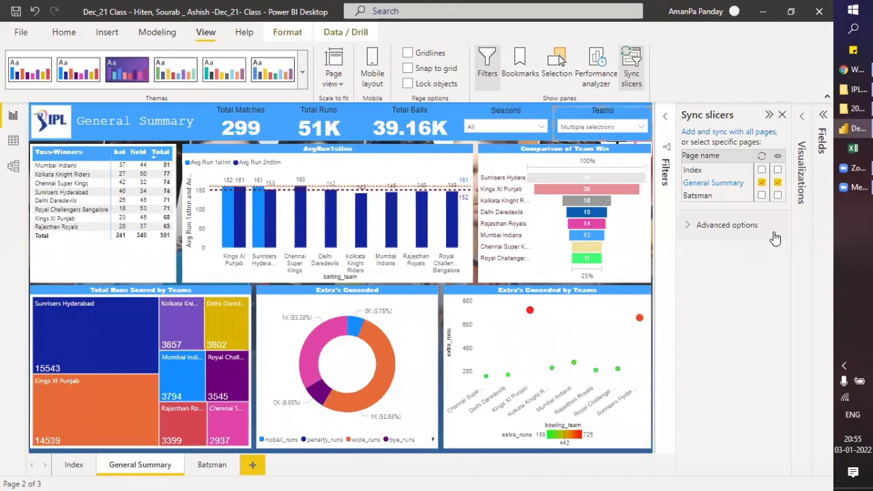
click(762, 196)
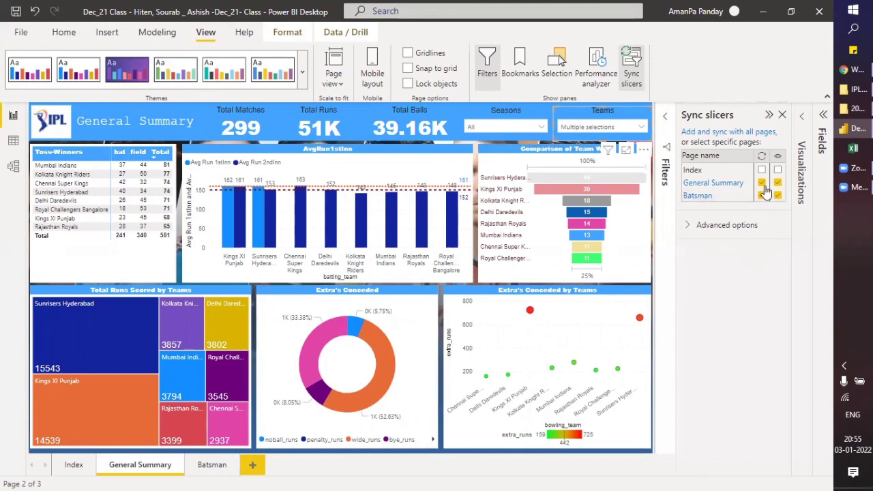
click(762, 184)
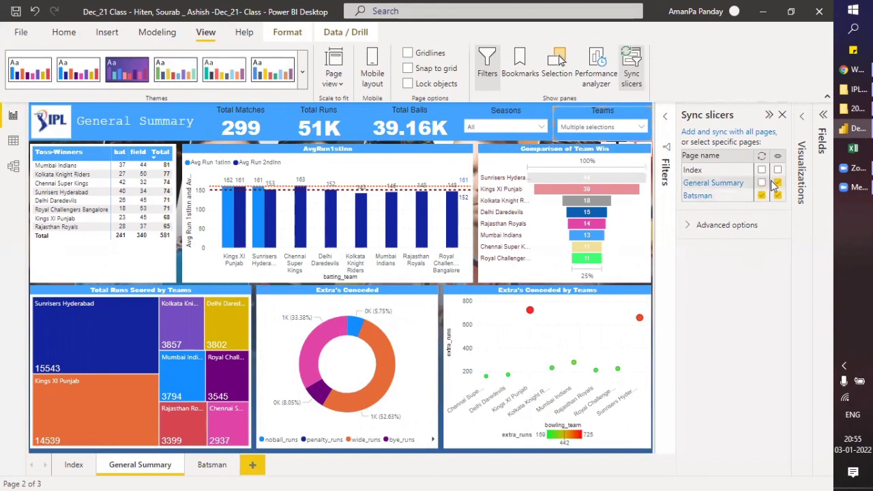
click(778, 184)
click(762, 182)
click(778, 184)
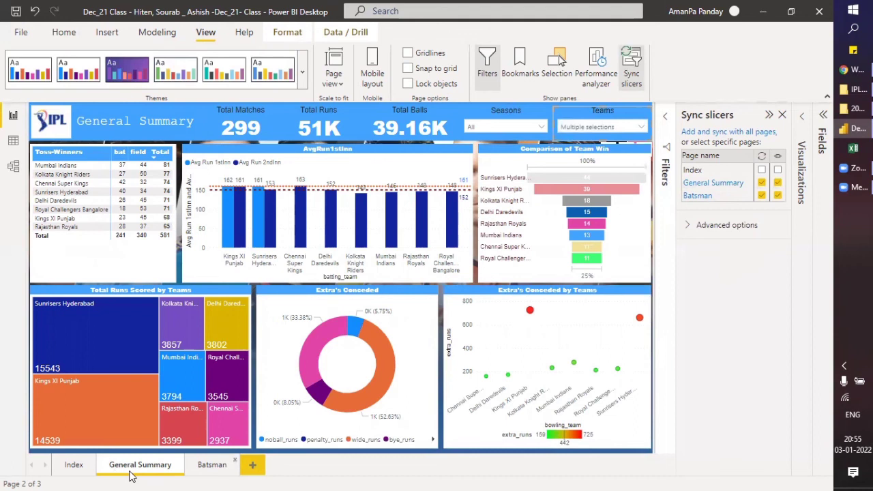
Adjust the position of the synced Teams slicer slightly within the Batsman page's header
click(211, 466)
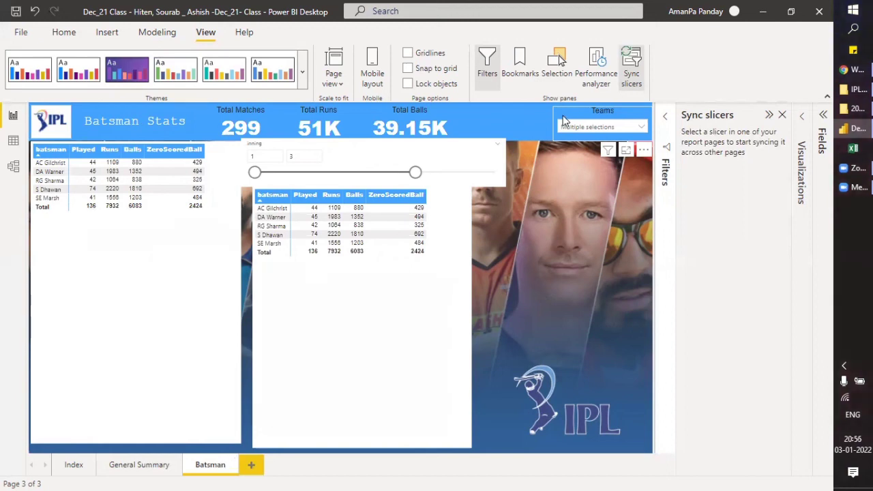
click(558, 119)
drag(558, 119, 565, 119)
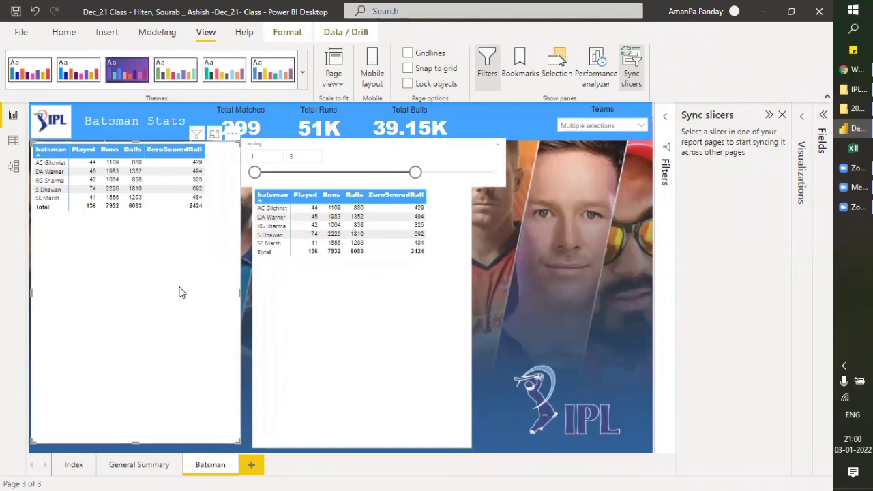
click(401, 318)
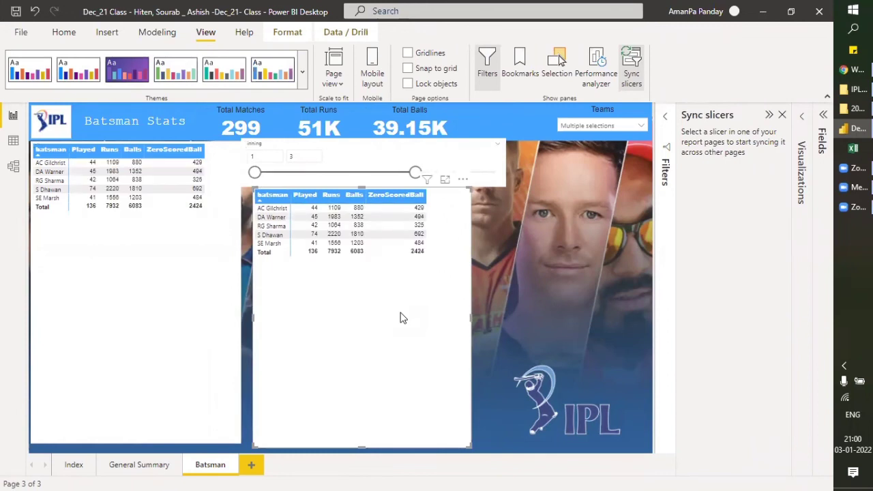
click(187, 318)
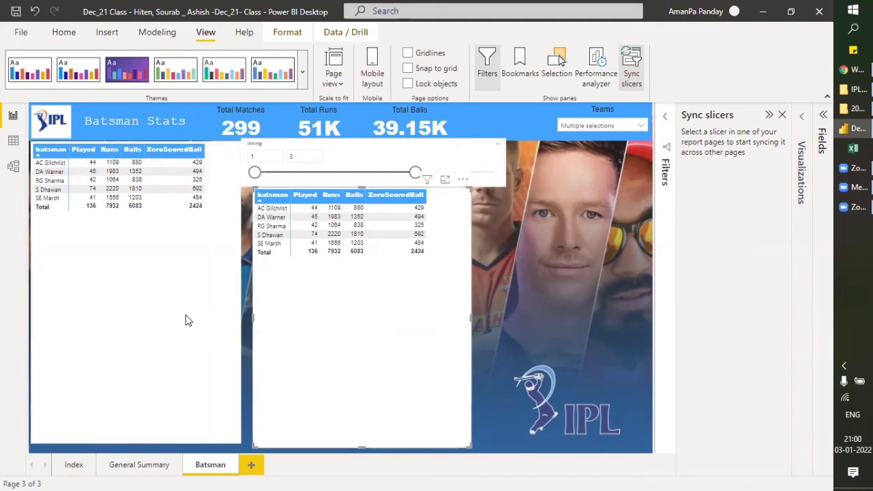
click(446, 172)
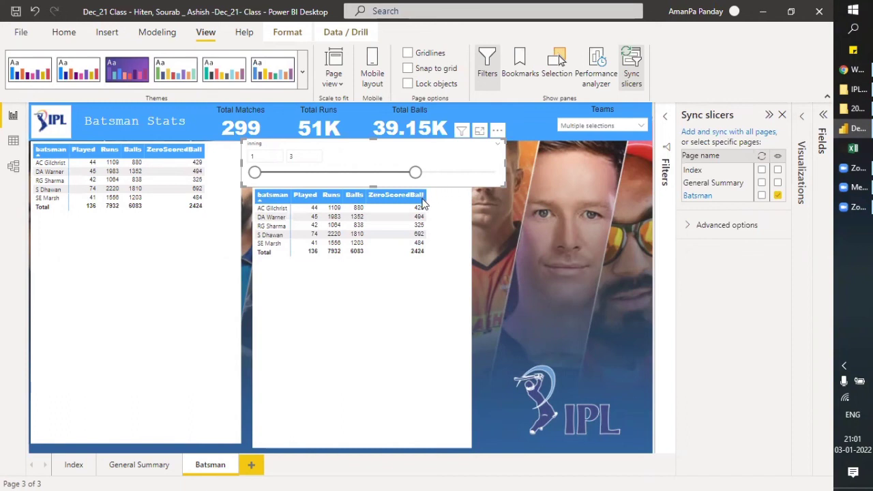
click(549, 309)
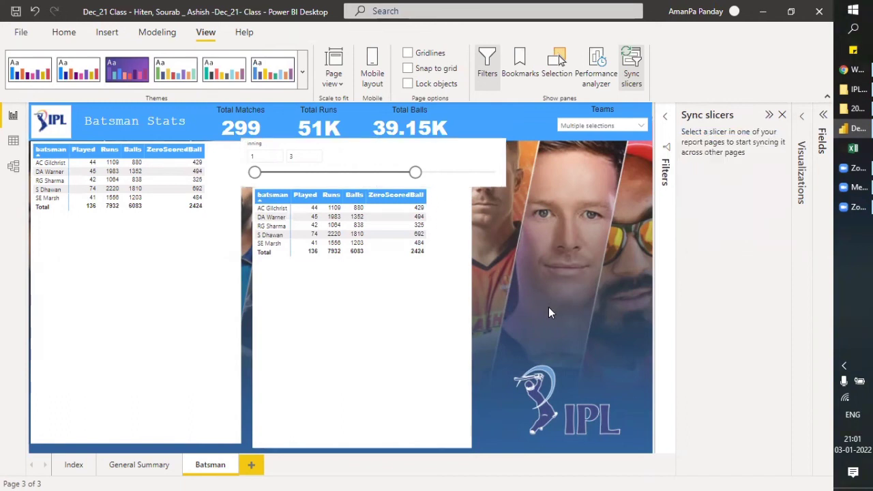